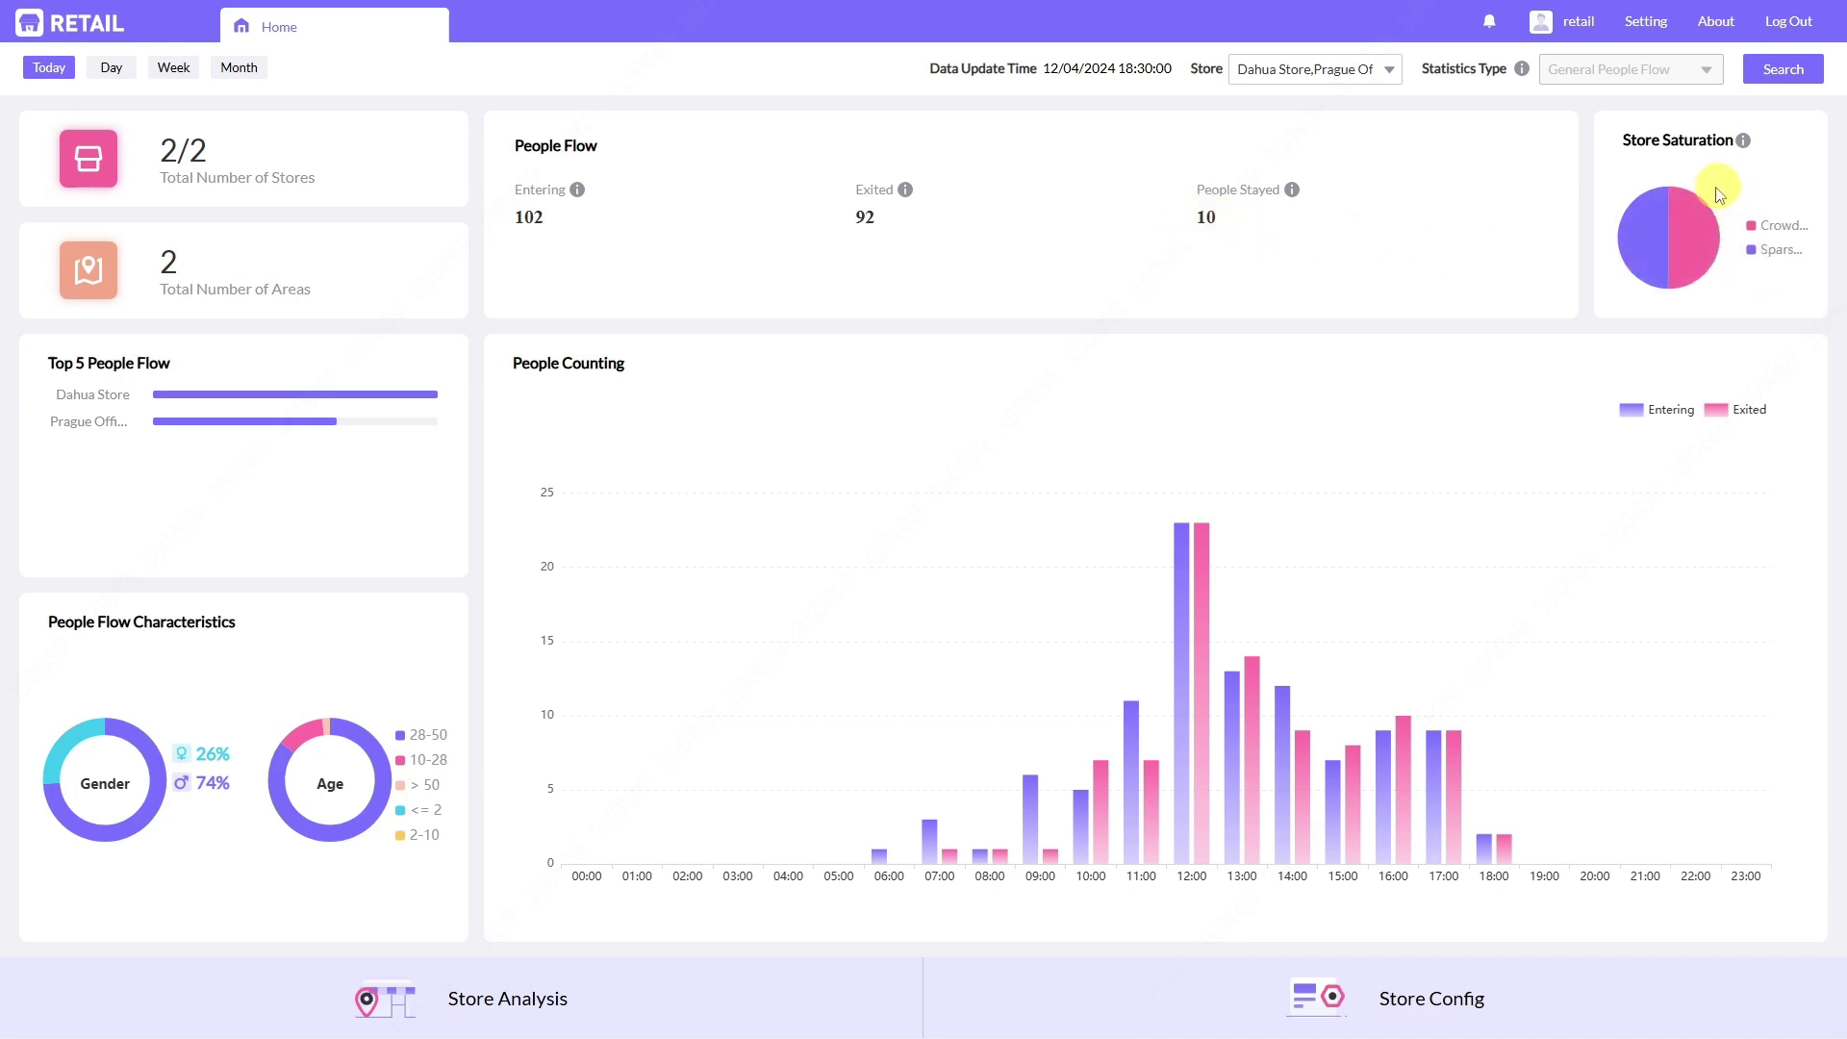
# Run the Home dashboard report for the single day 12/02/2024.
pyautogui.moveTo(1721, 241)
pyautogui.moveTo(1654, 252)
pyautogui.moveTo(125, 745)
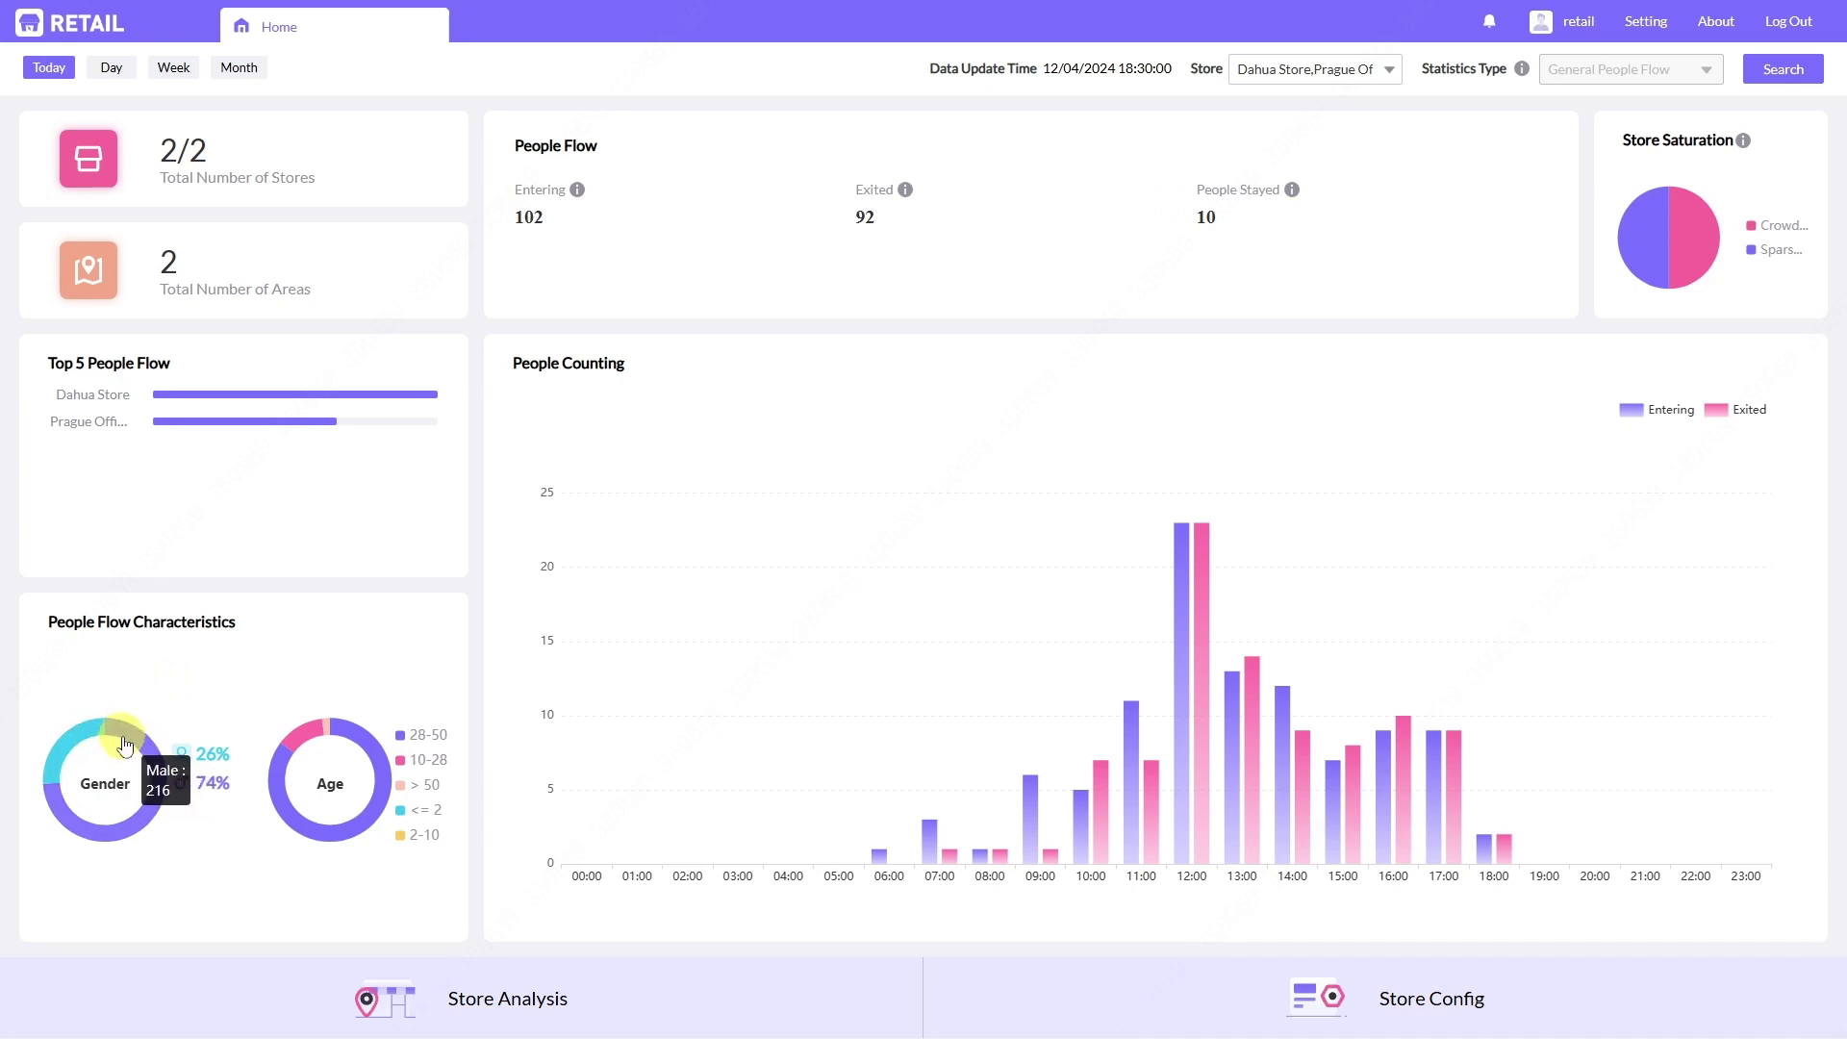
pyautogui.moveTo(308, 745)
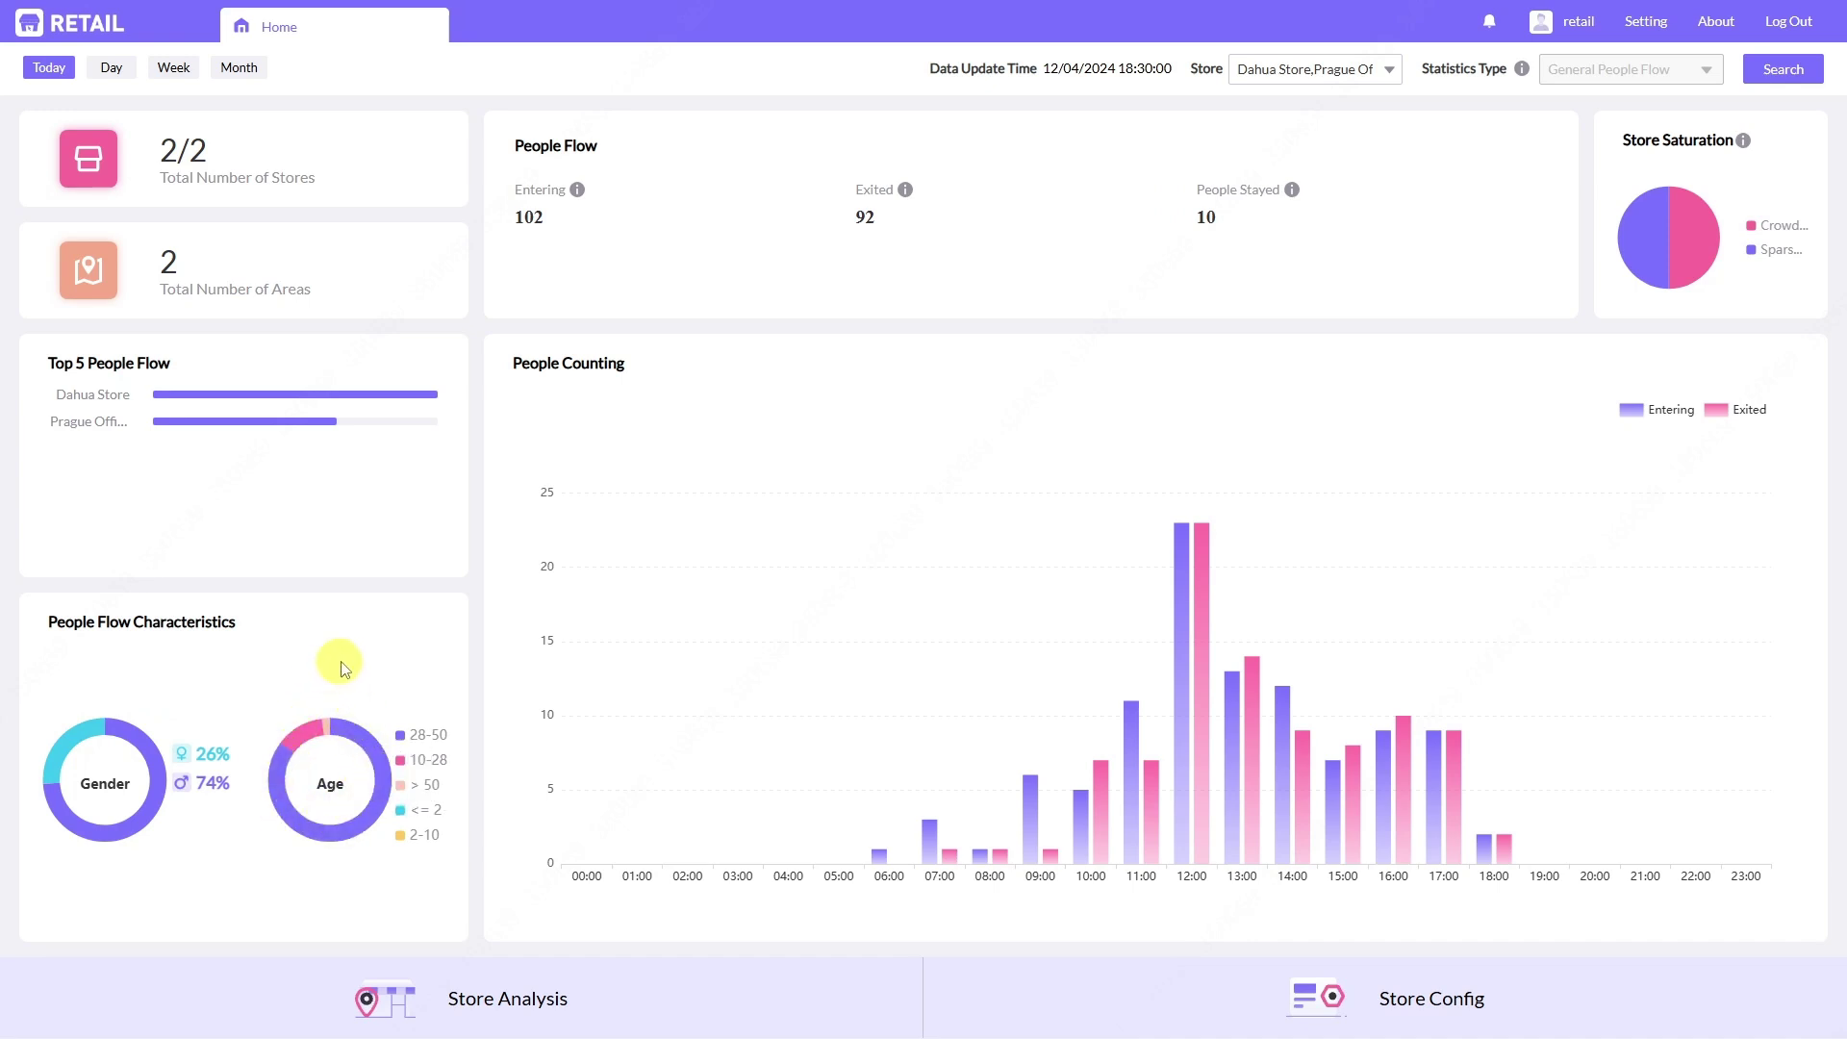
pyautogui.click(112, 68)
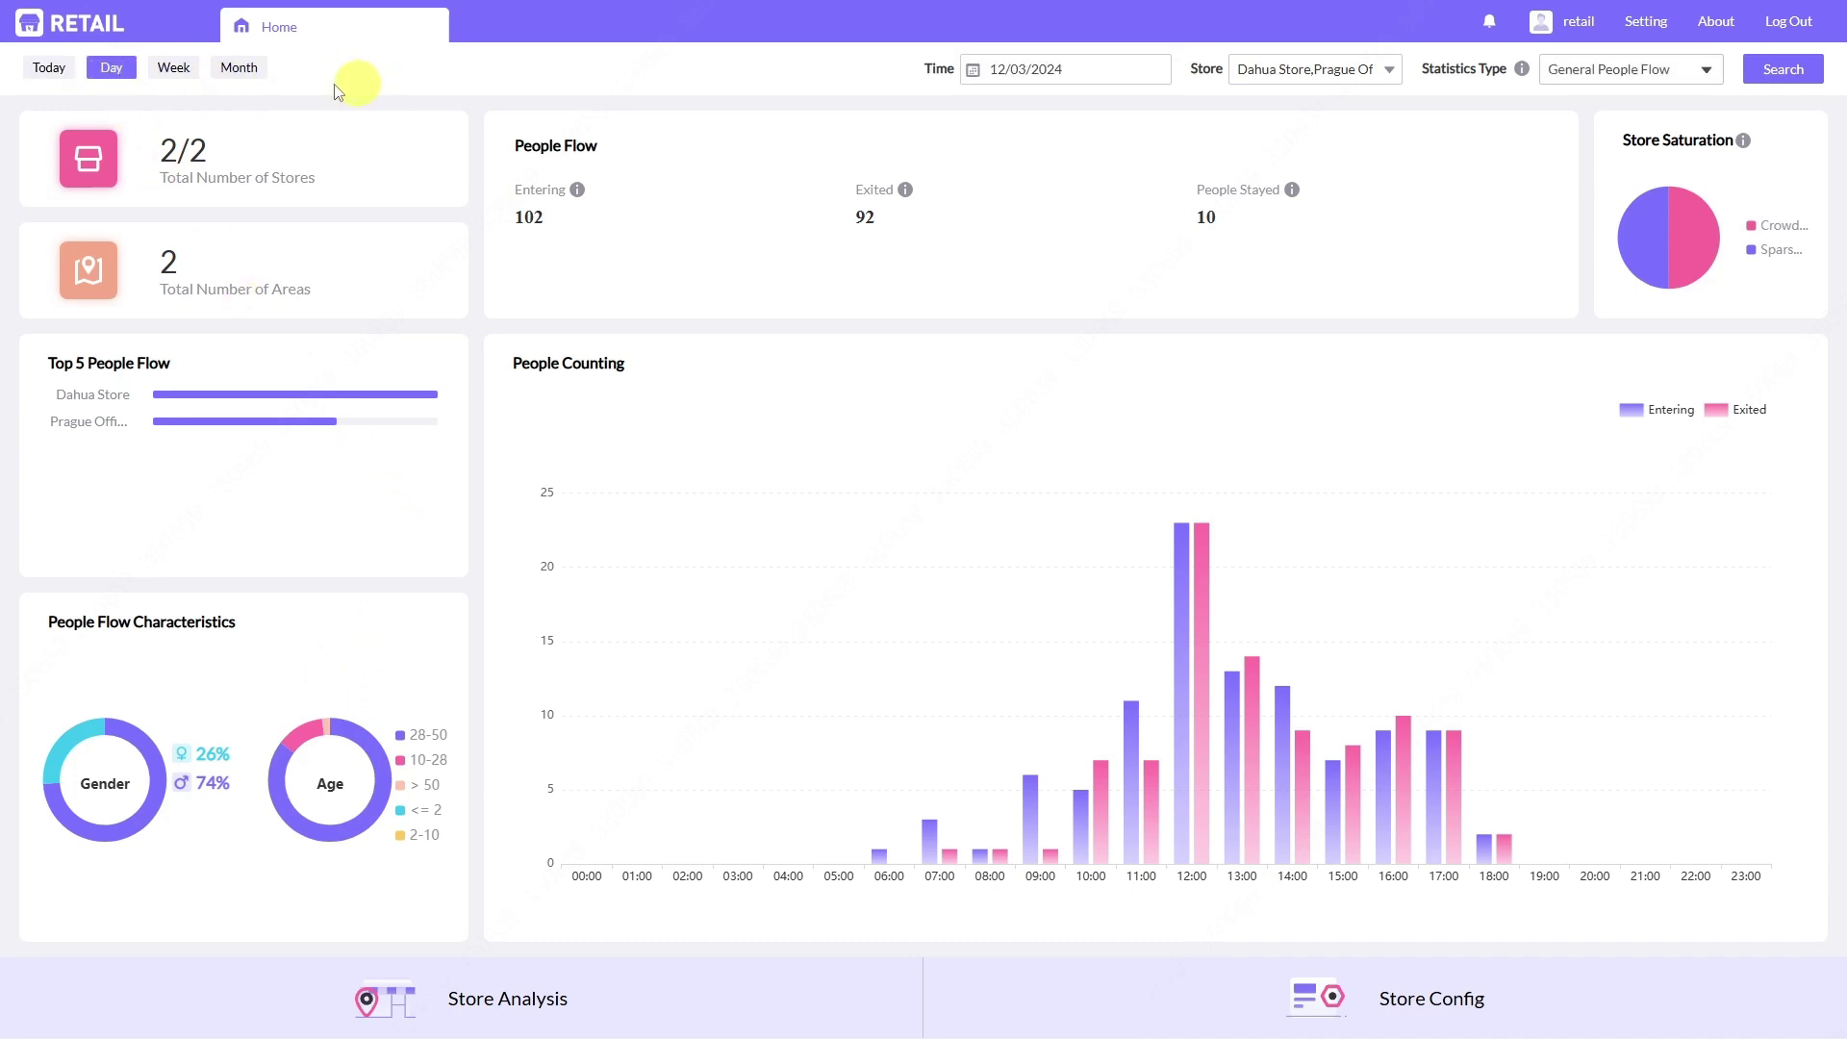
pyautogui.click(1018, 69)
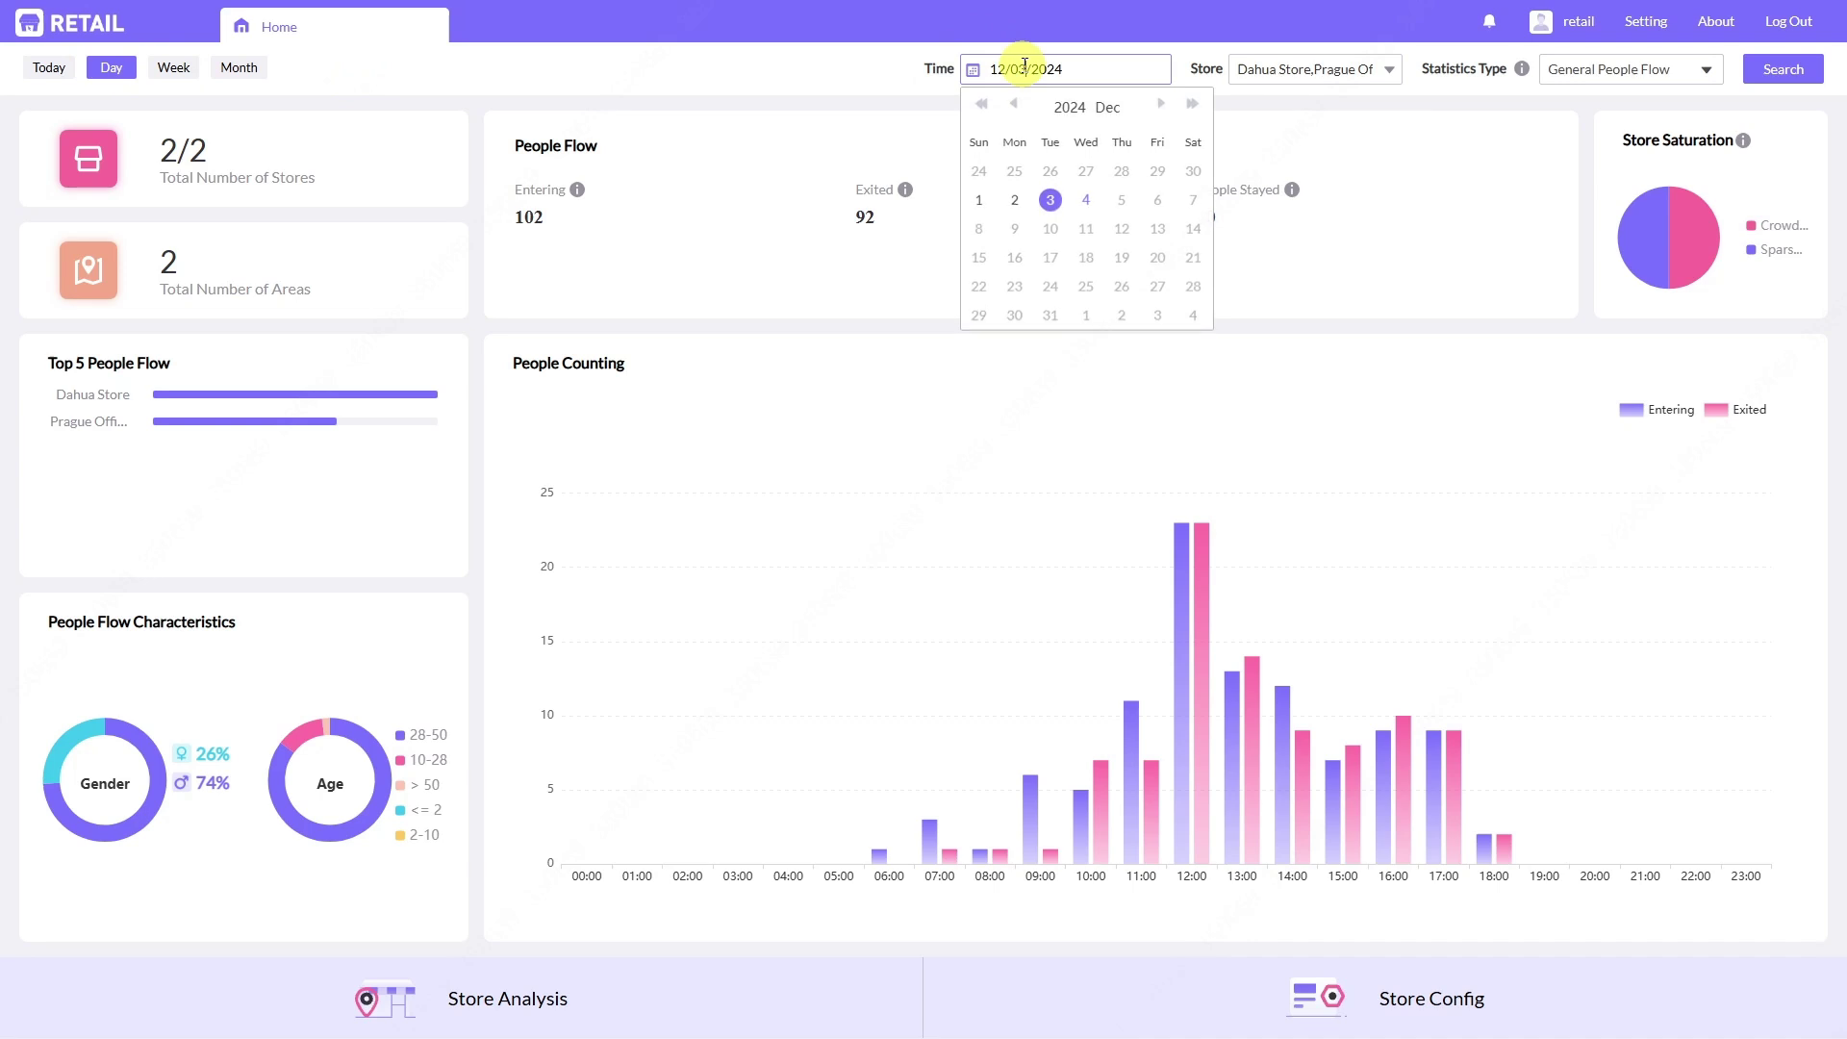
pyautogui.click(1016, 202)
pyautogui.click(1777, 69)
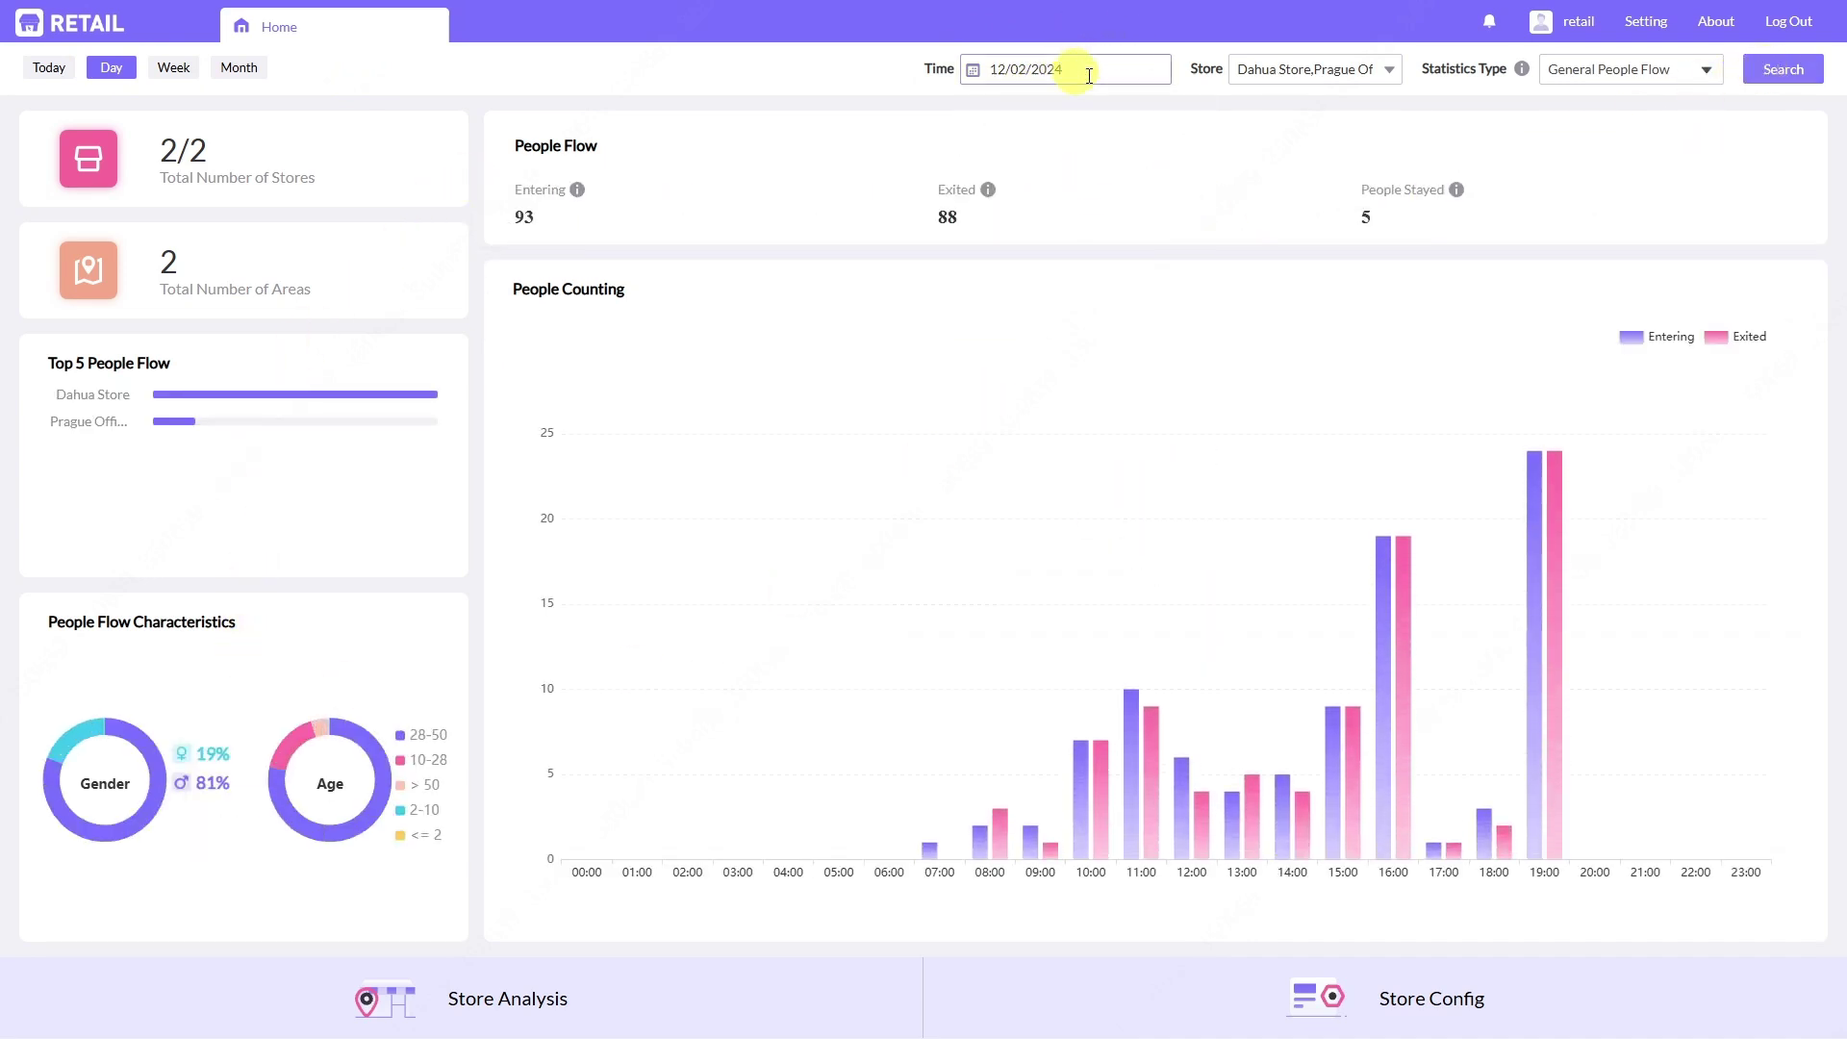
# Exclude Prague Office so the report covers Dahua Store only.
pyautogui.click(1319, 71)
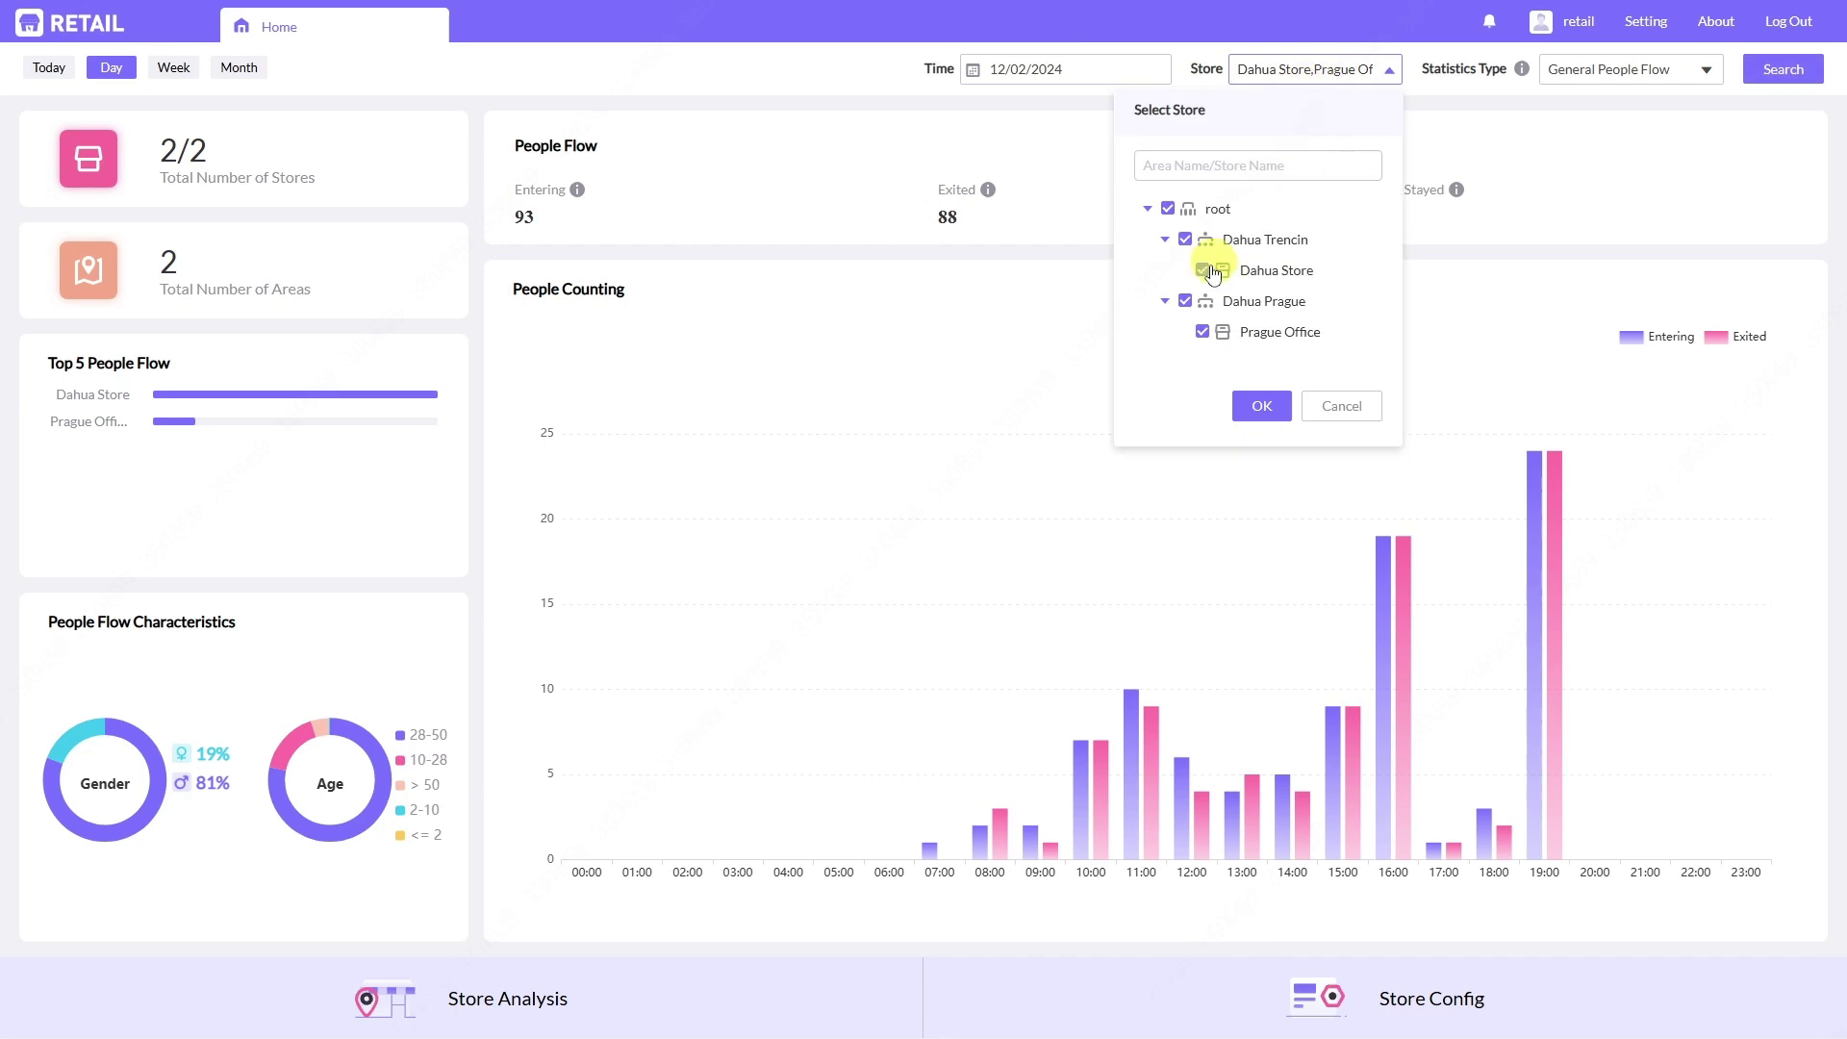
pyautogui.click(1202, 331)
pyautogui.click(1260, 407)
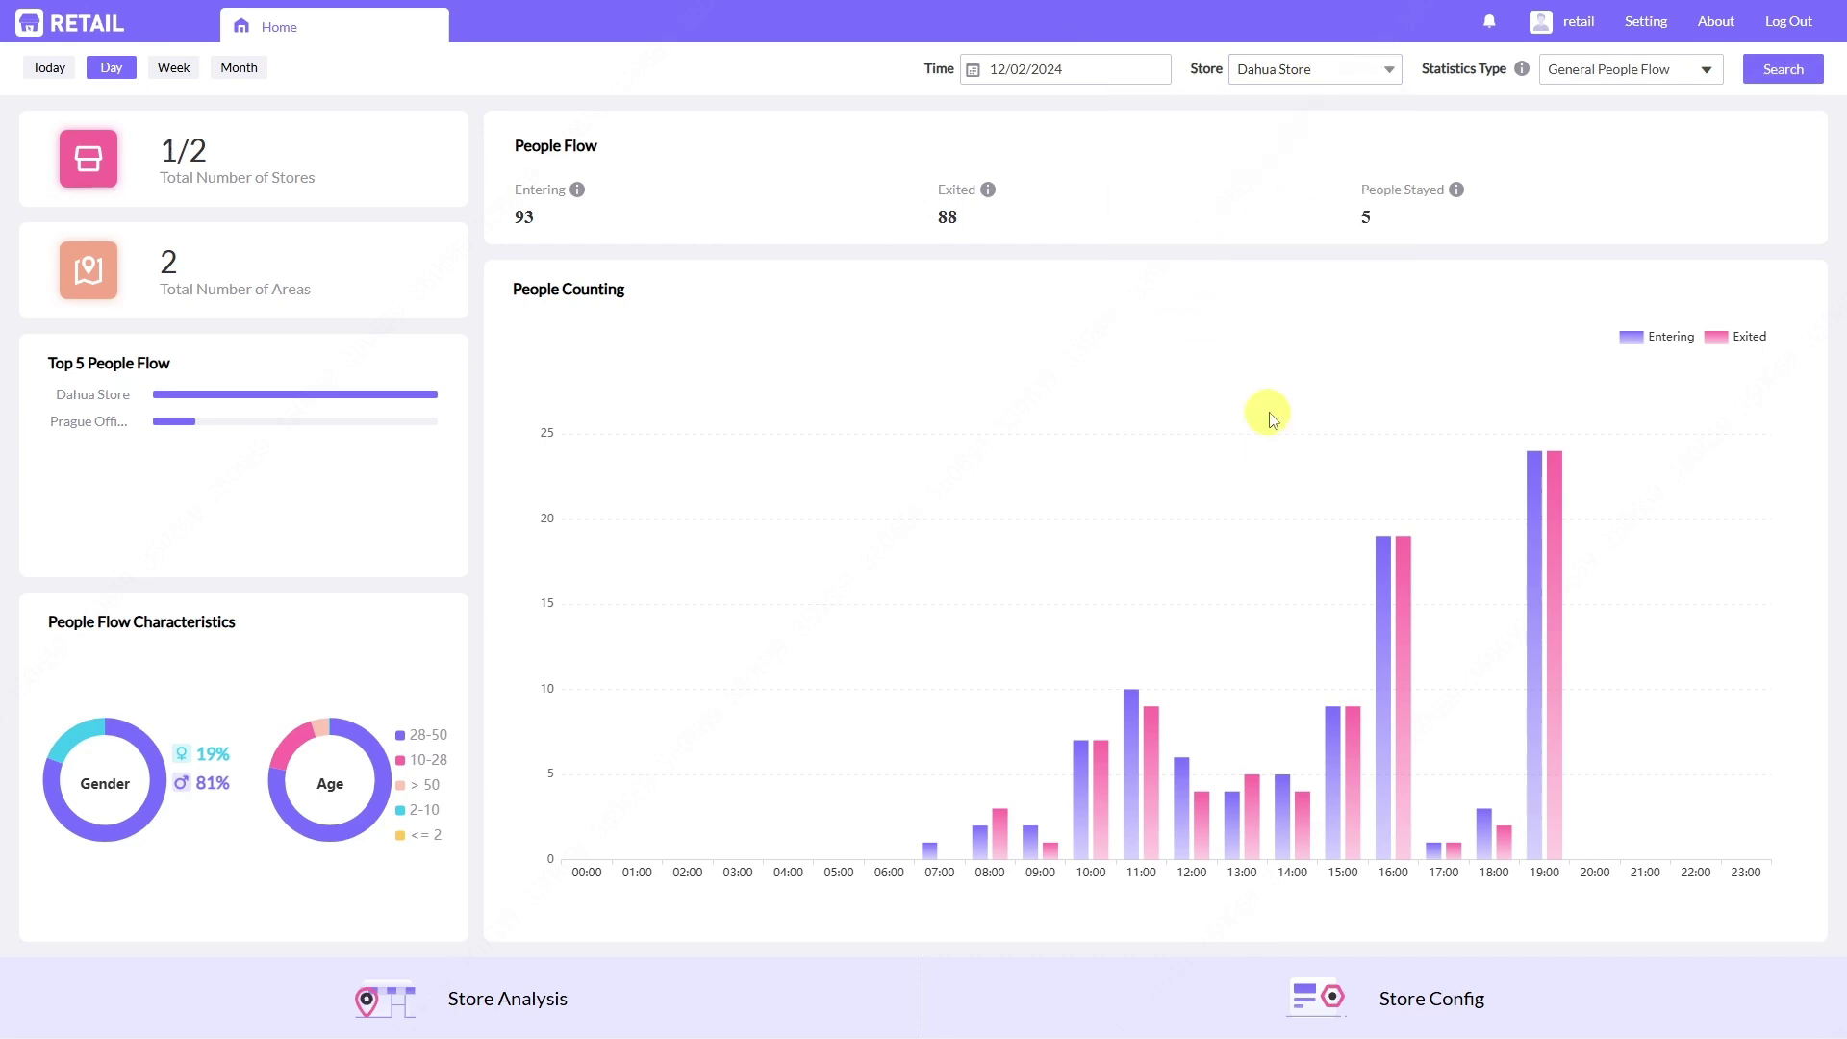
pyautogui.click(1779, 67)
pyautogui.moveTo(1339, 697)
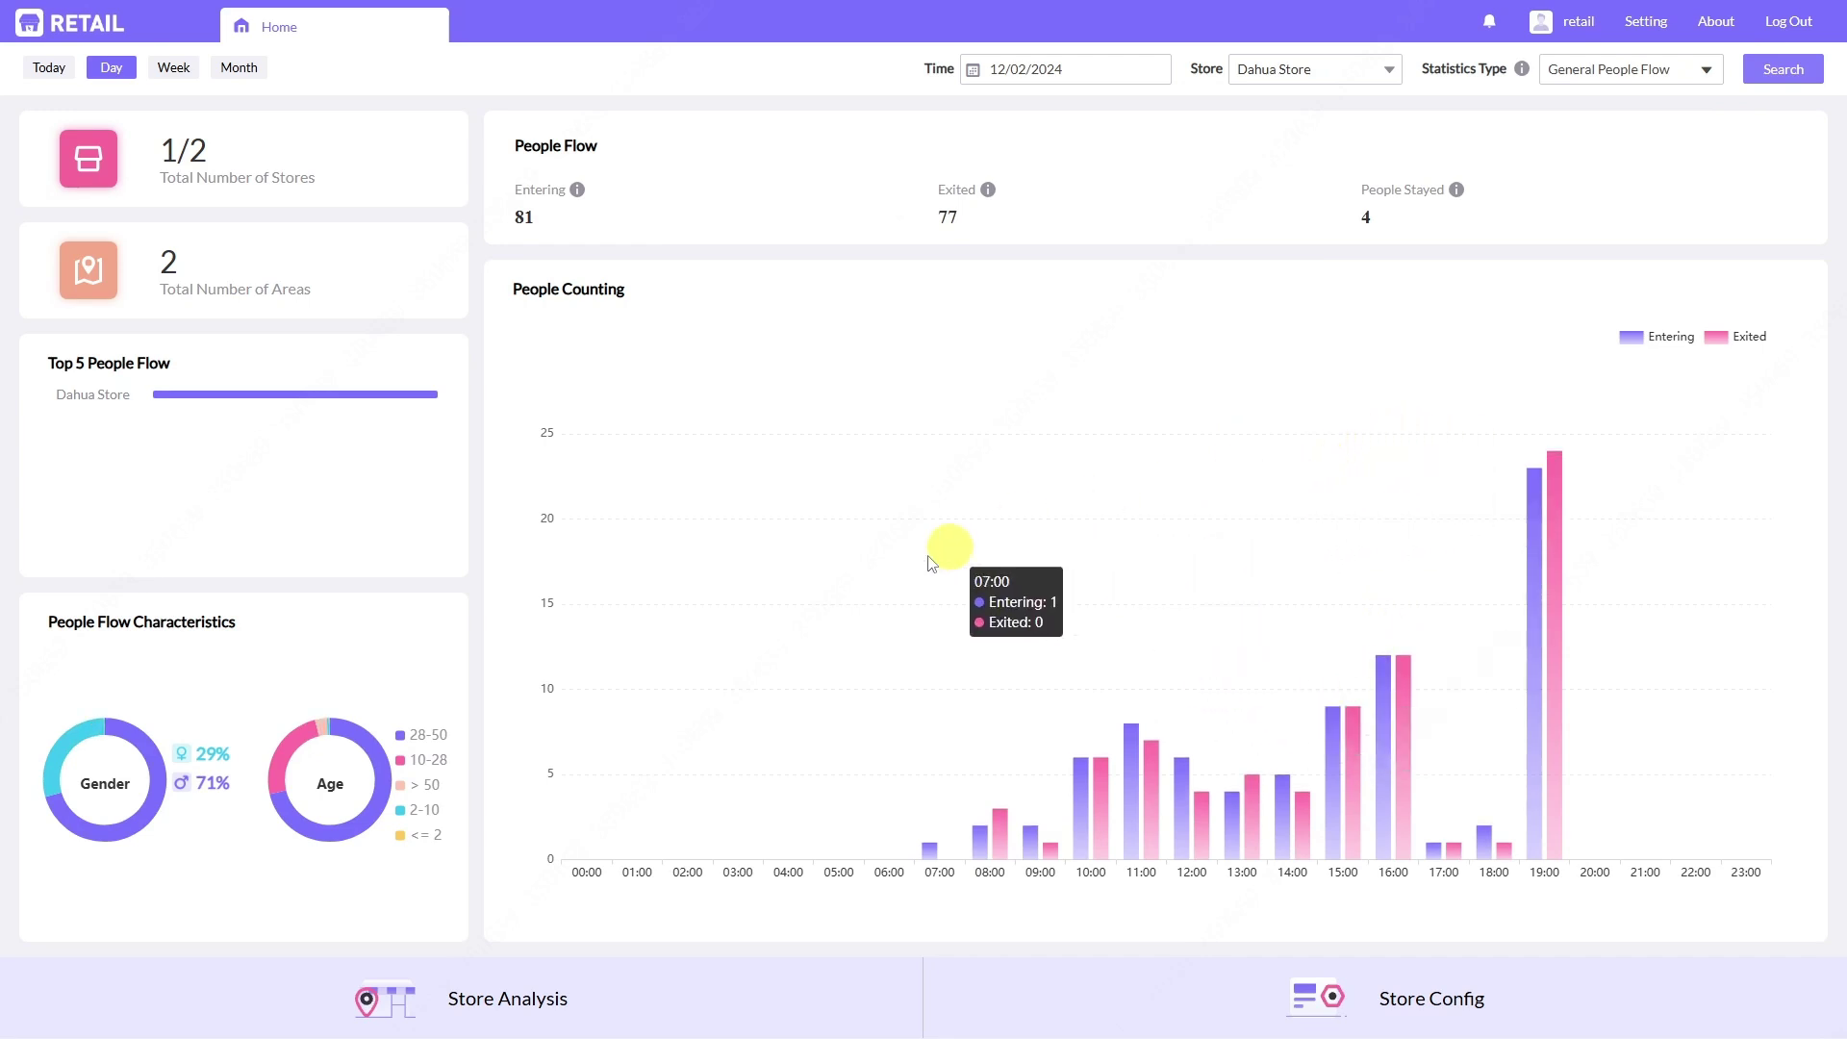
# Open Store Analysis and view 5-day and 10-day people flow, then return to Real-time.
pyautogui.click(437, 1025)
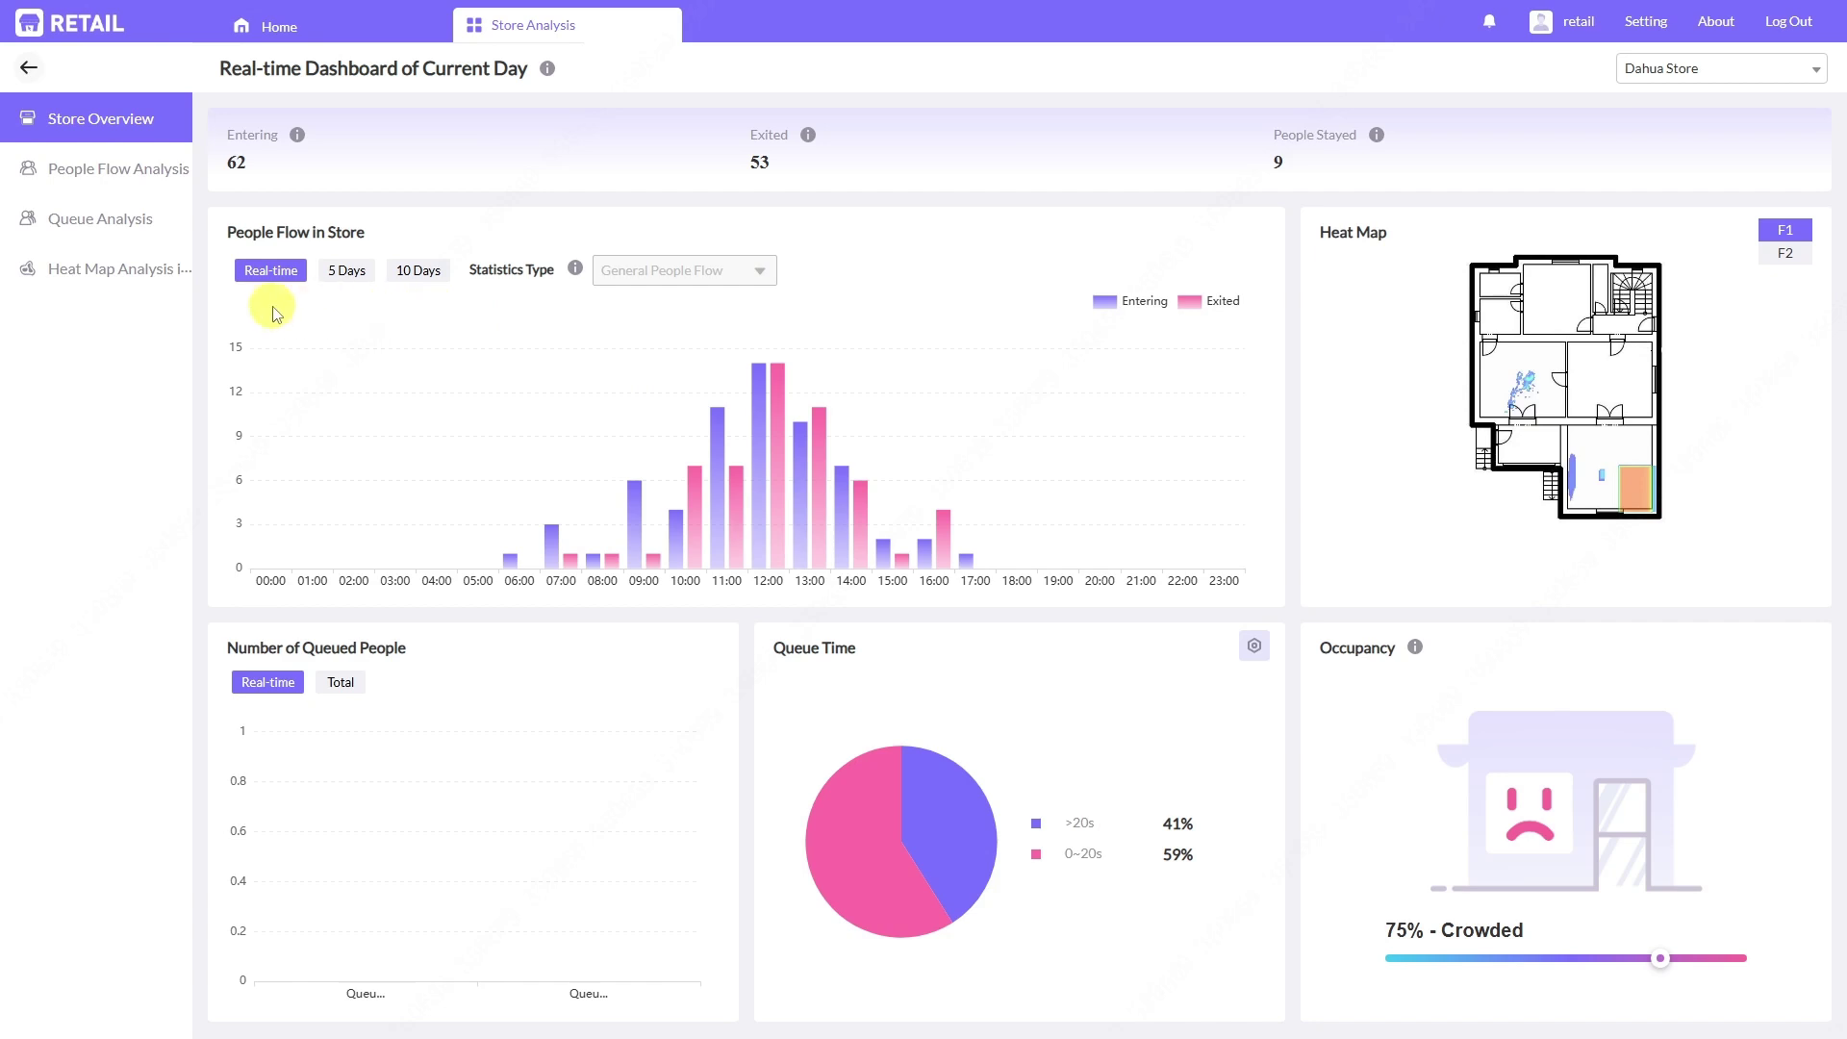
pyautogui.click(345, 274)
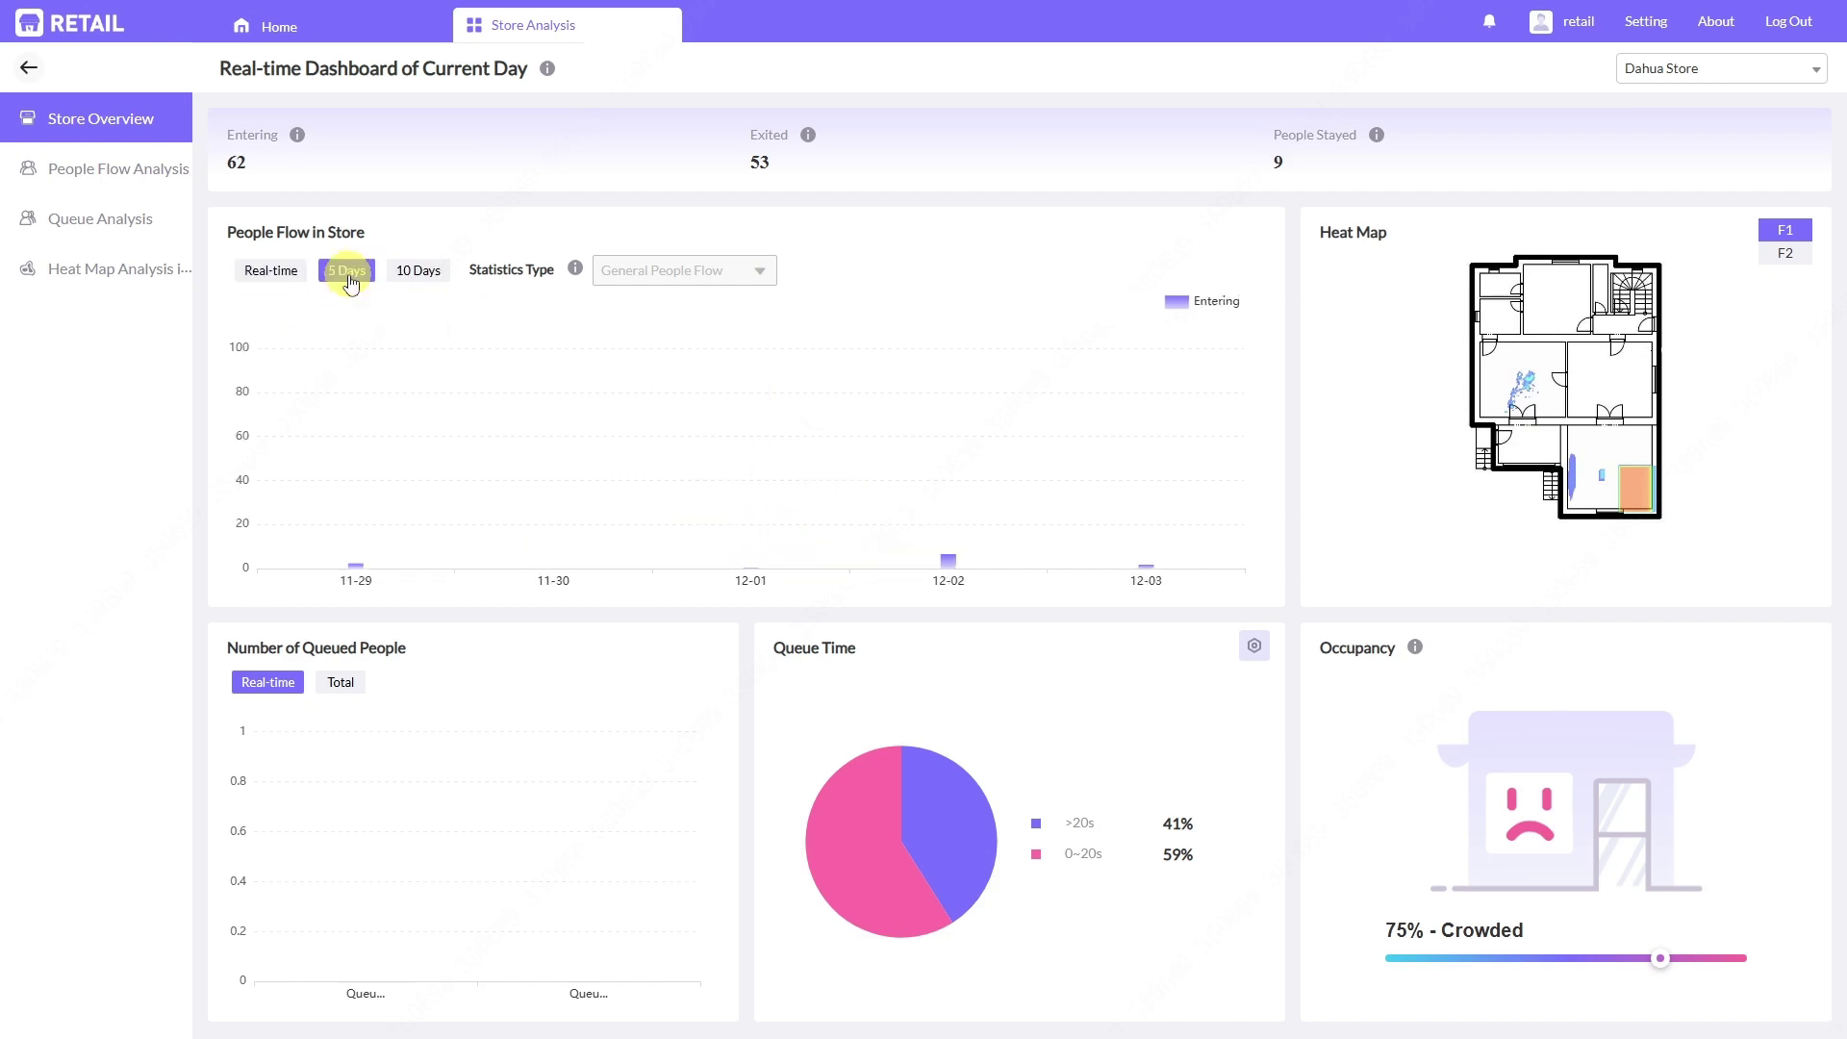
pyautogui.click(418, 274)
pyautogui.click(270, 270)
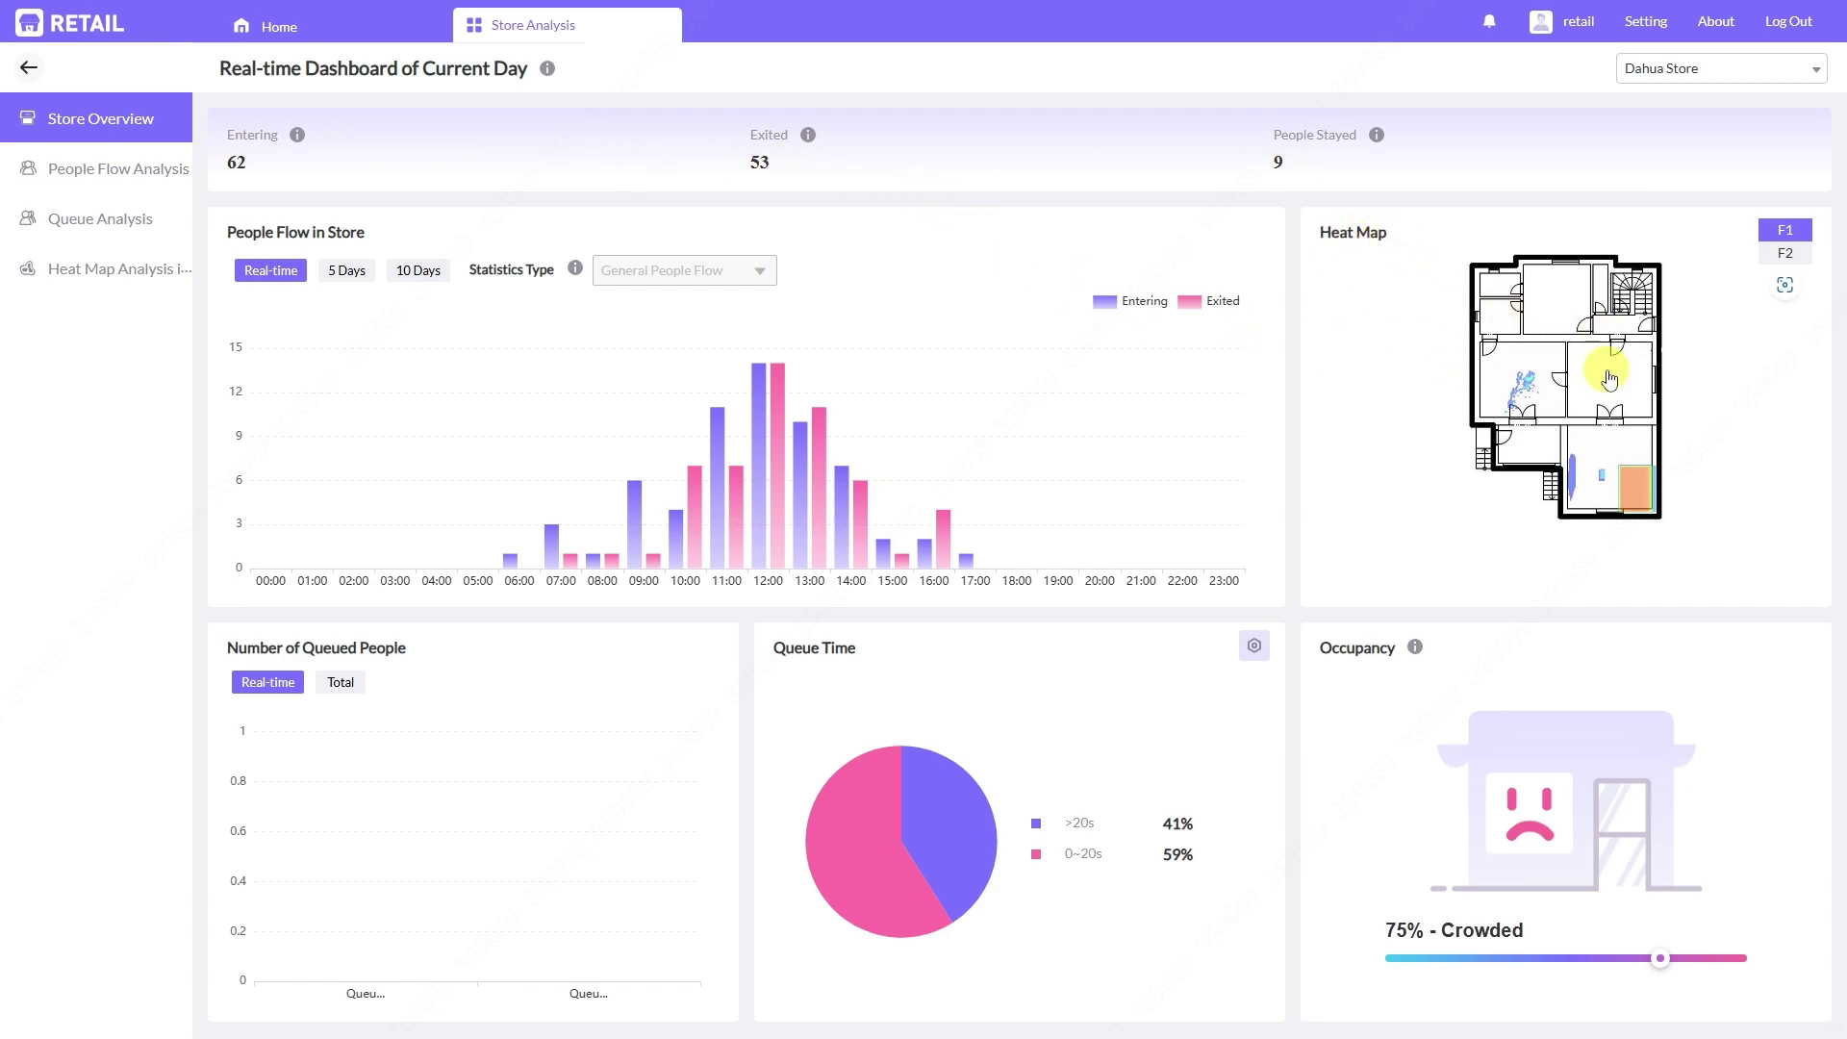
# Enlarge the heat map floor plan, rotate it to 180 degrees and zoom in.
pyautogui.click(1587, 416)
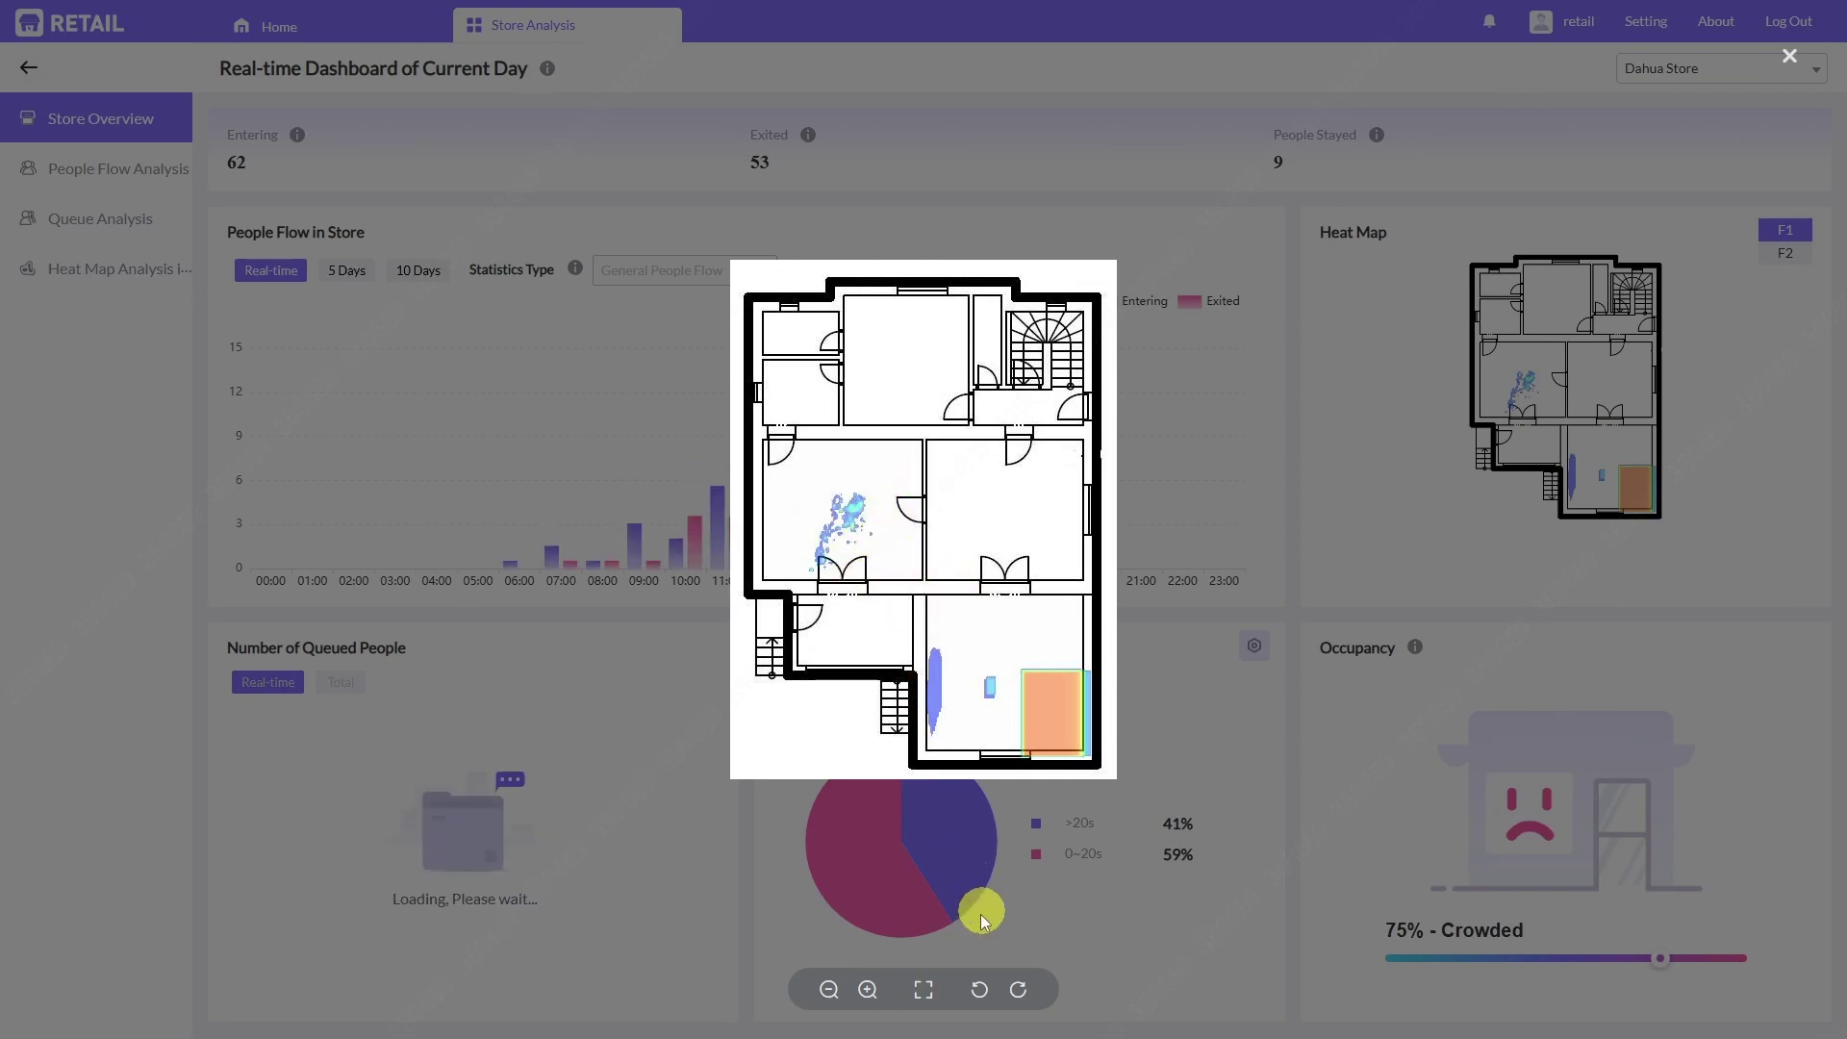
pyautogui.click(1020, 991)
pyautogui.click(1020, 990)
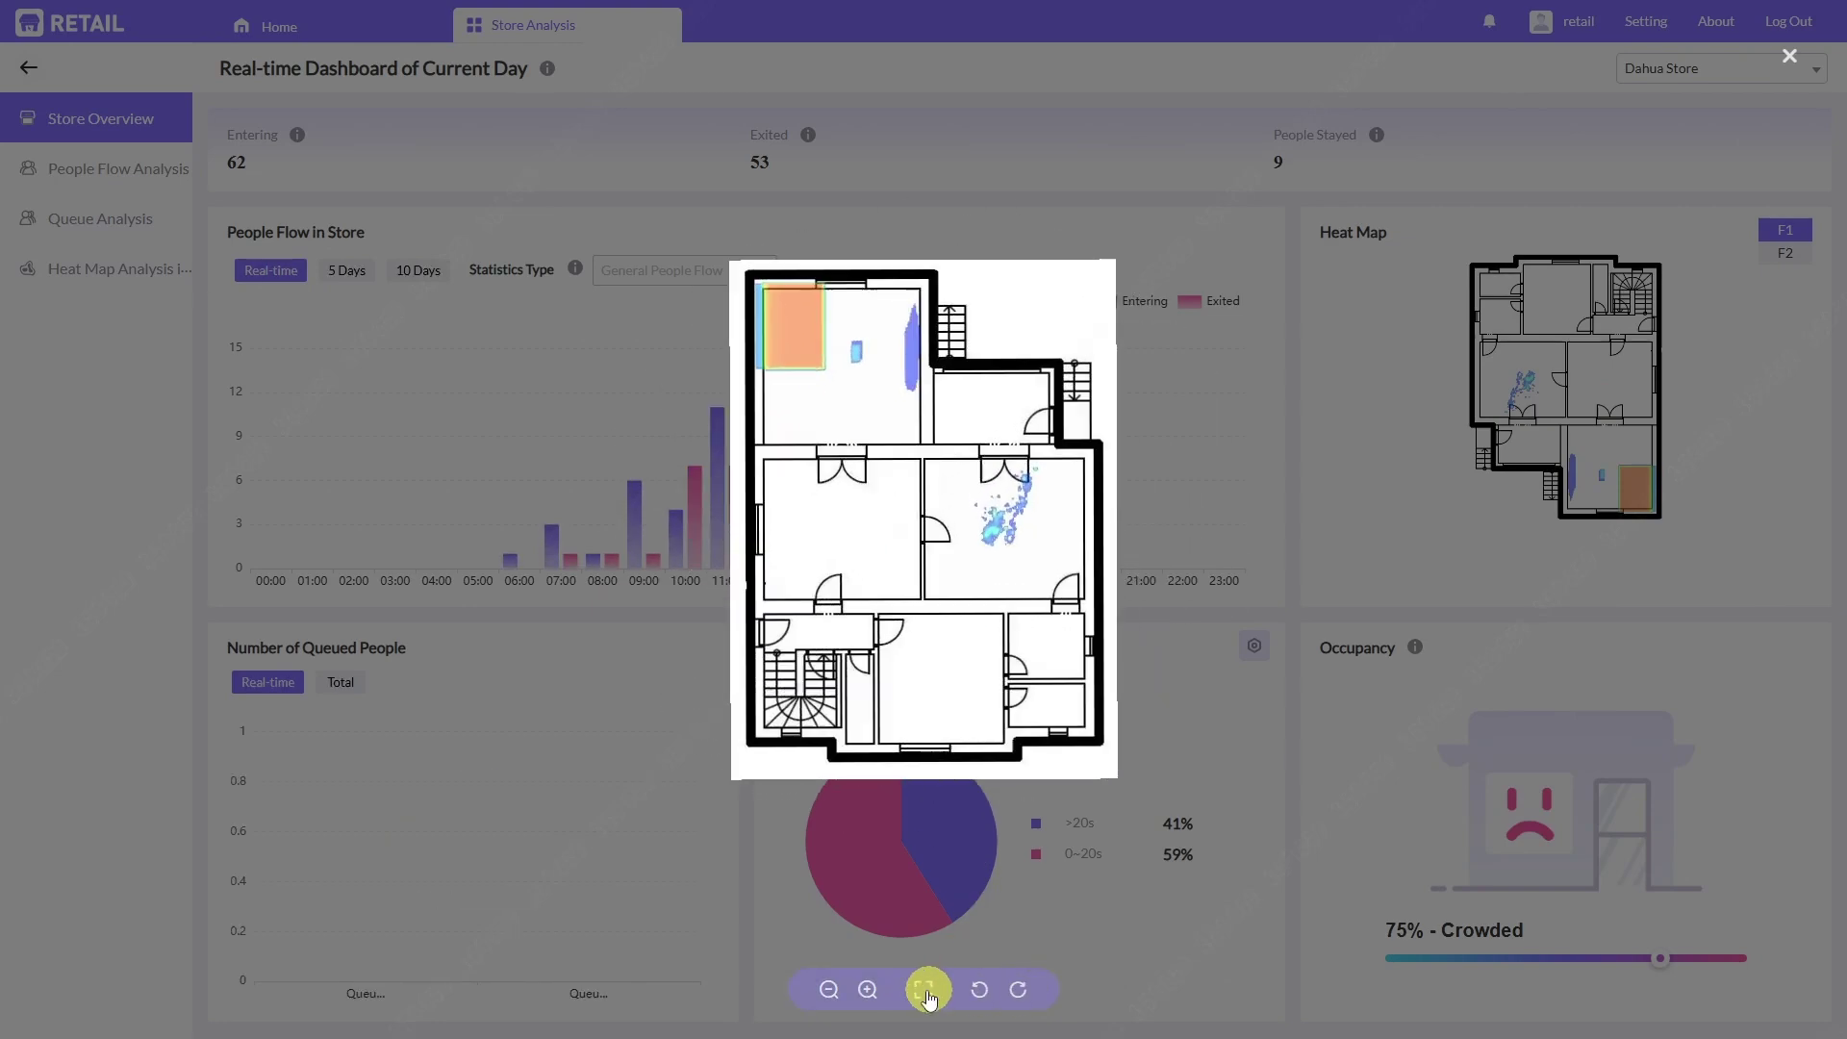
pyautogui.click(868, 991)
pyautogui.click(1788, 55)
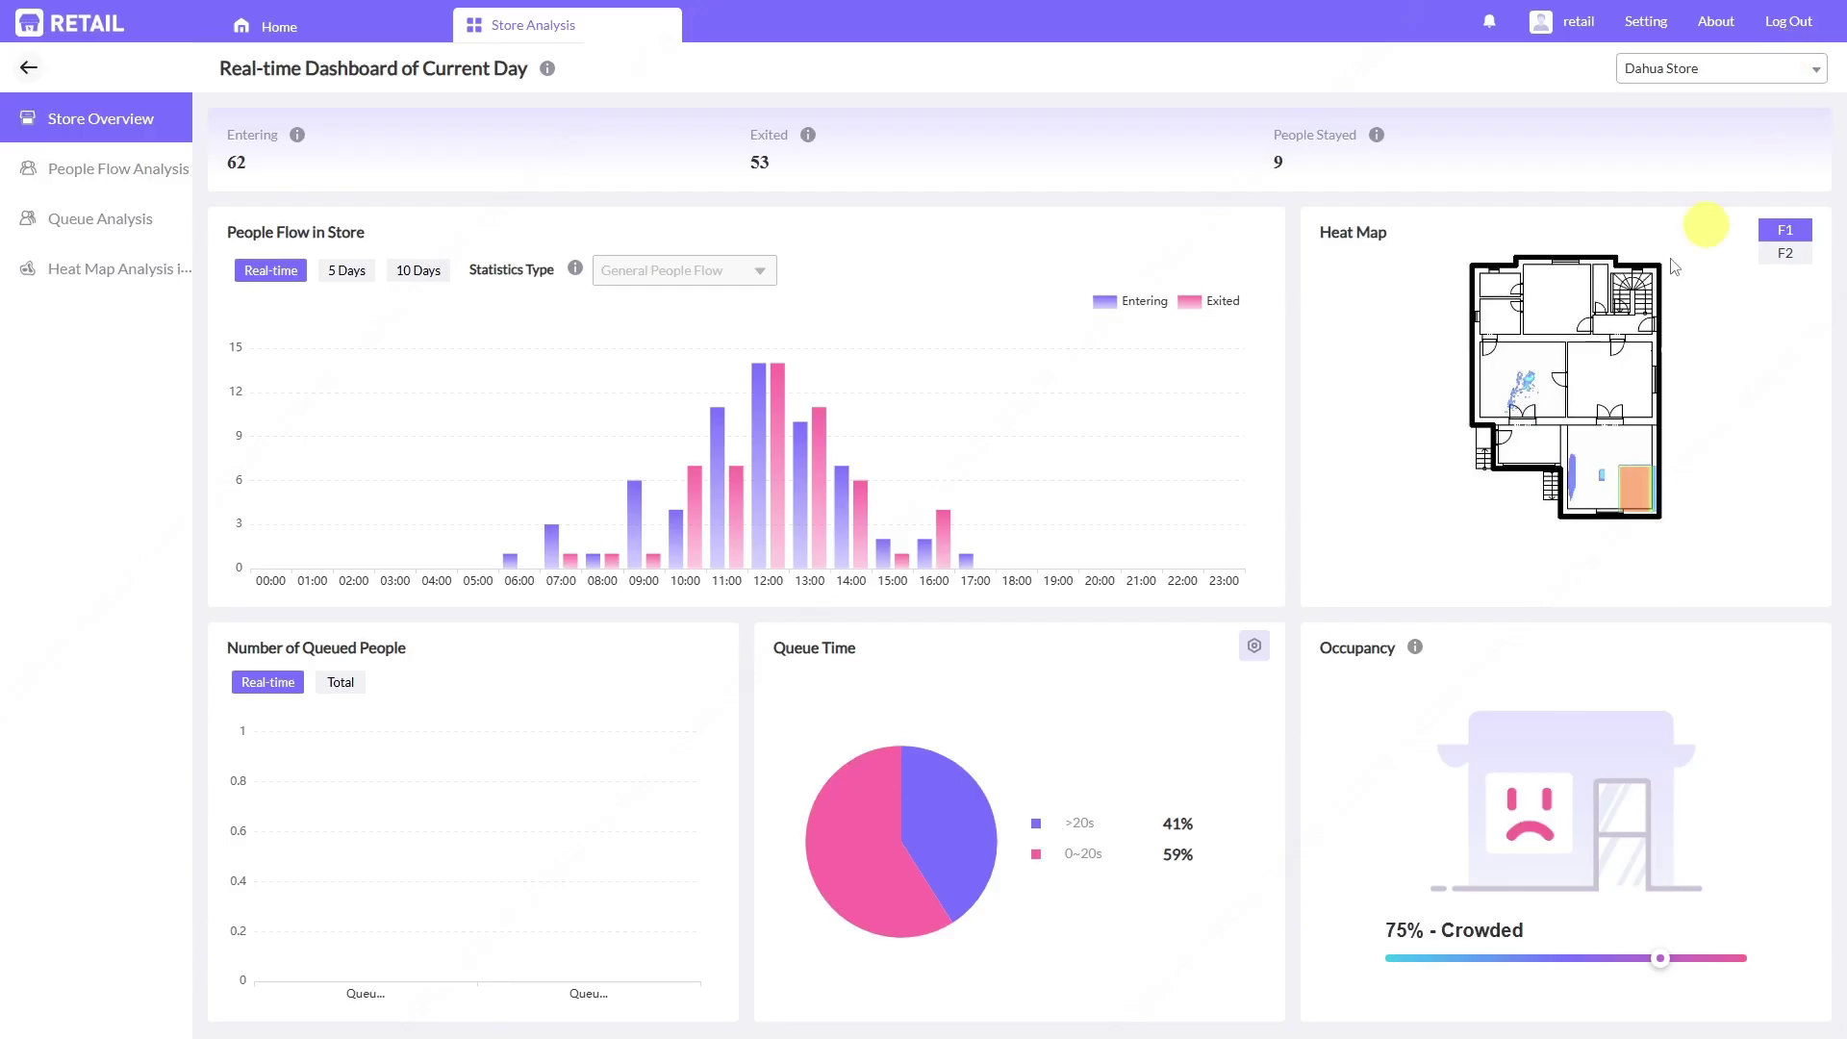
# View the floor F2 heat map, return to F1, and show total queued people.
pyautogui.click(1799, 248)
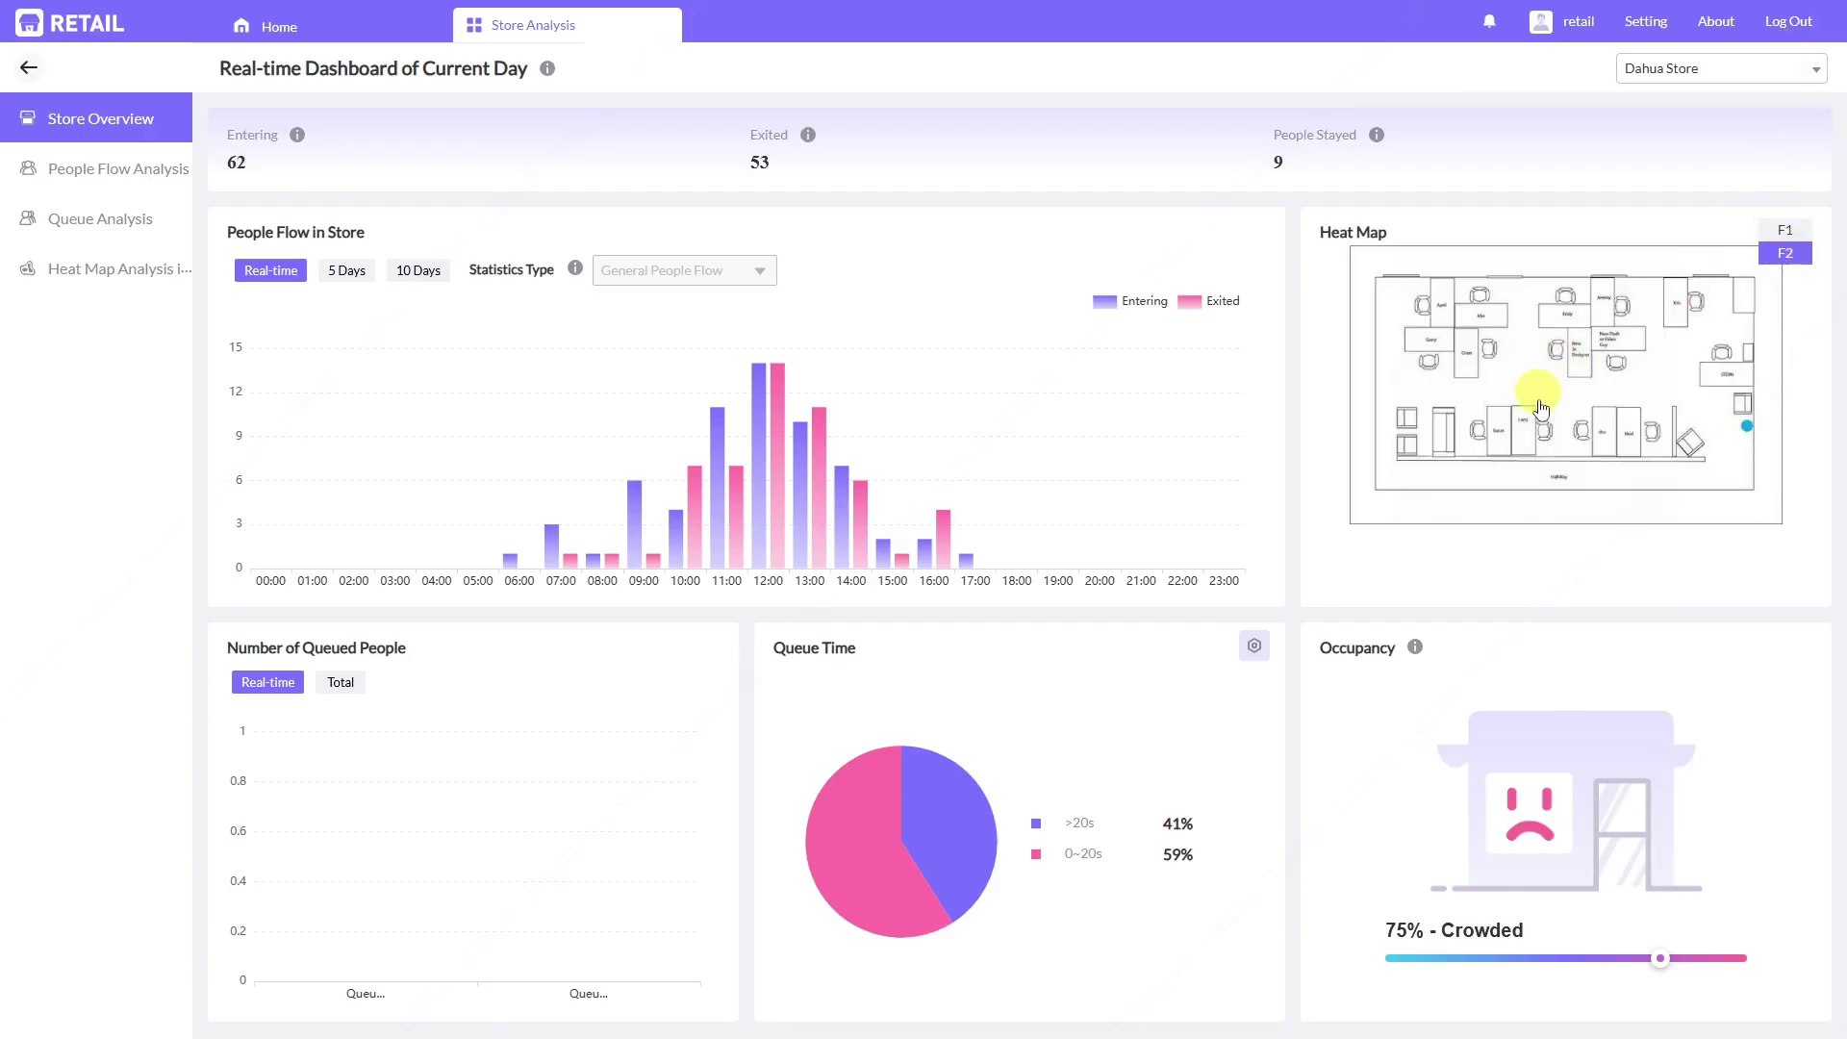
pyautogui.click(1802, 233)
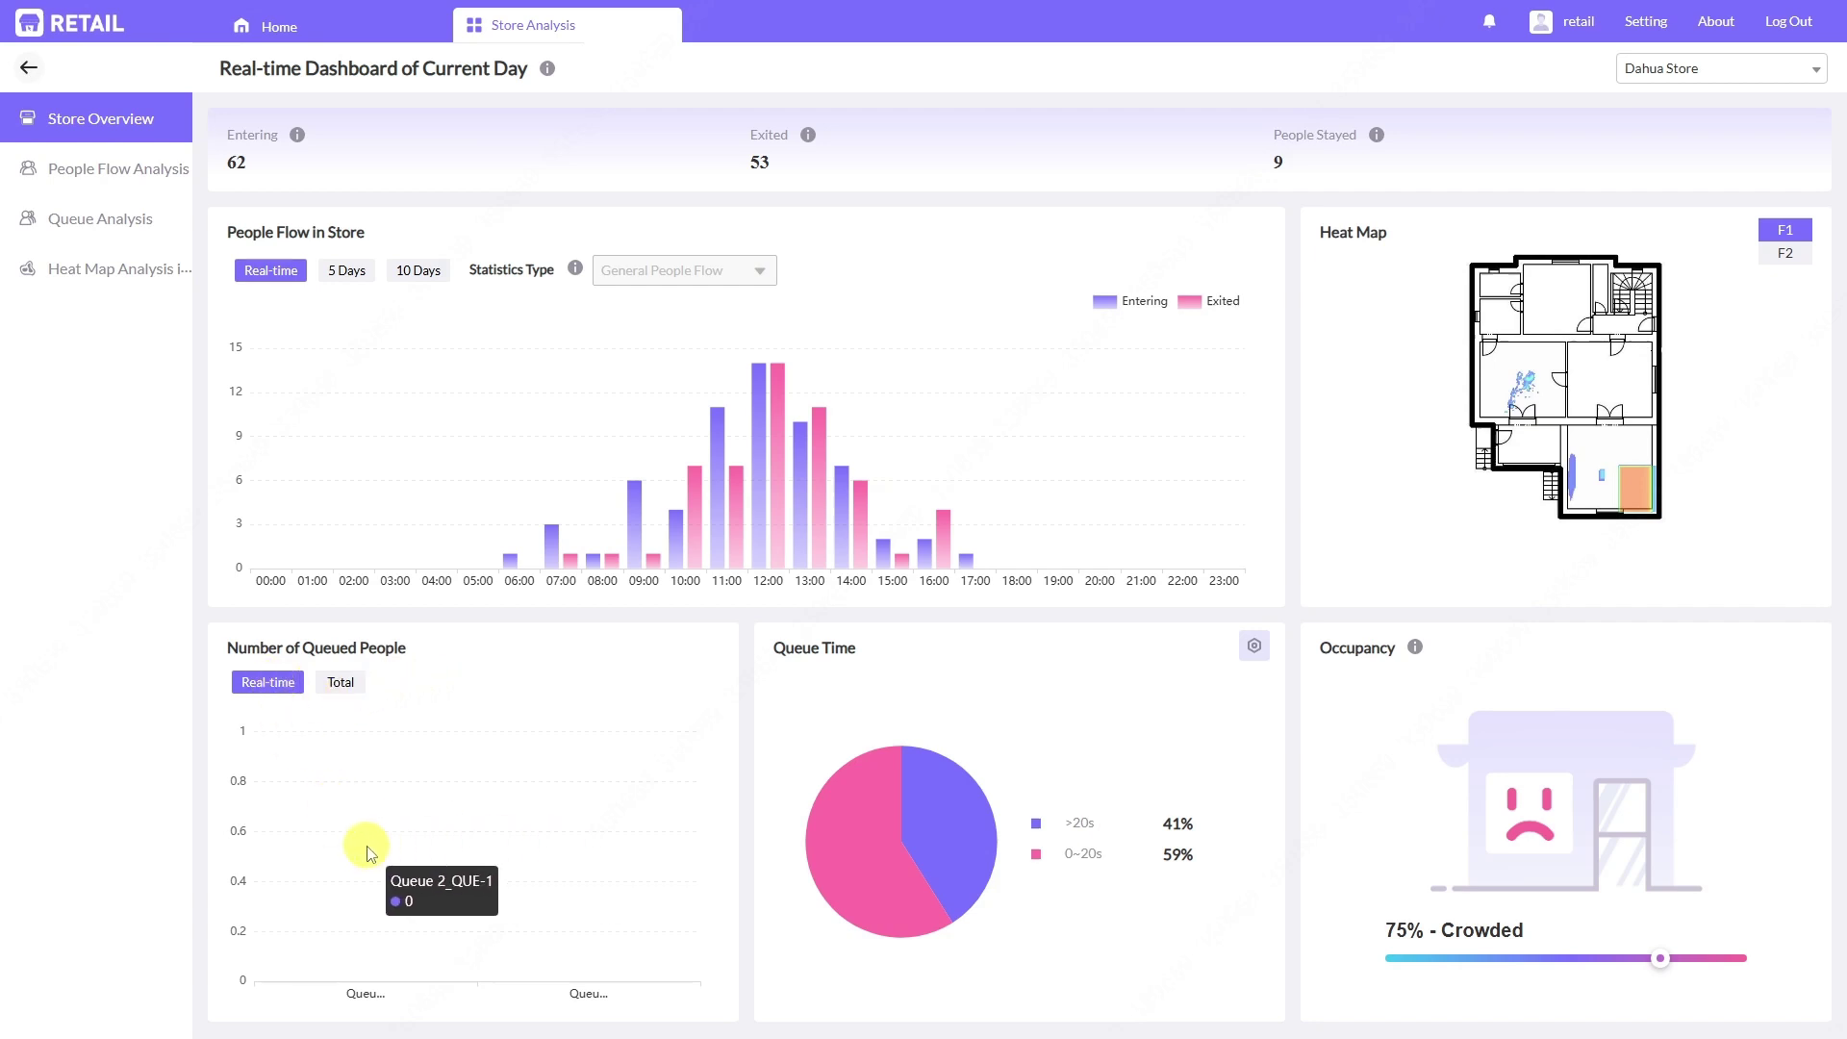
pyautogui.click(349, 685)
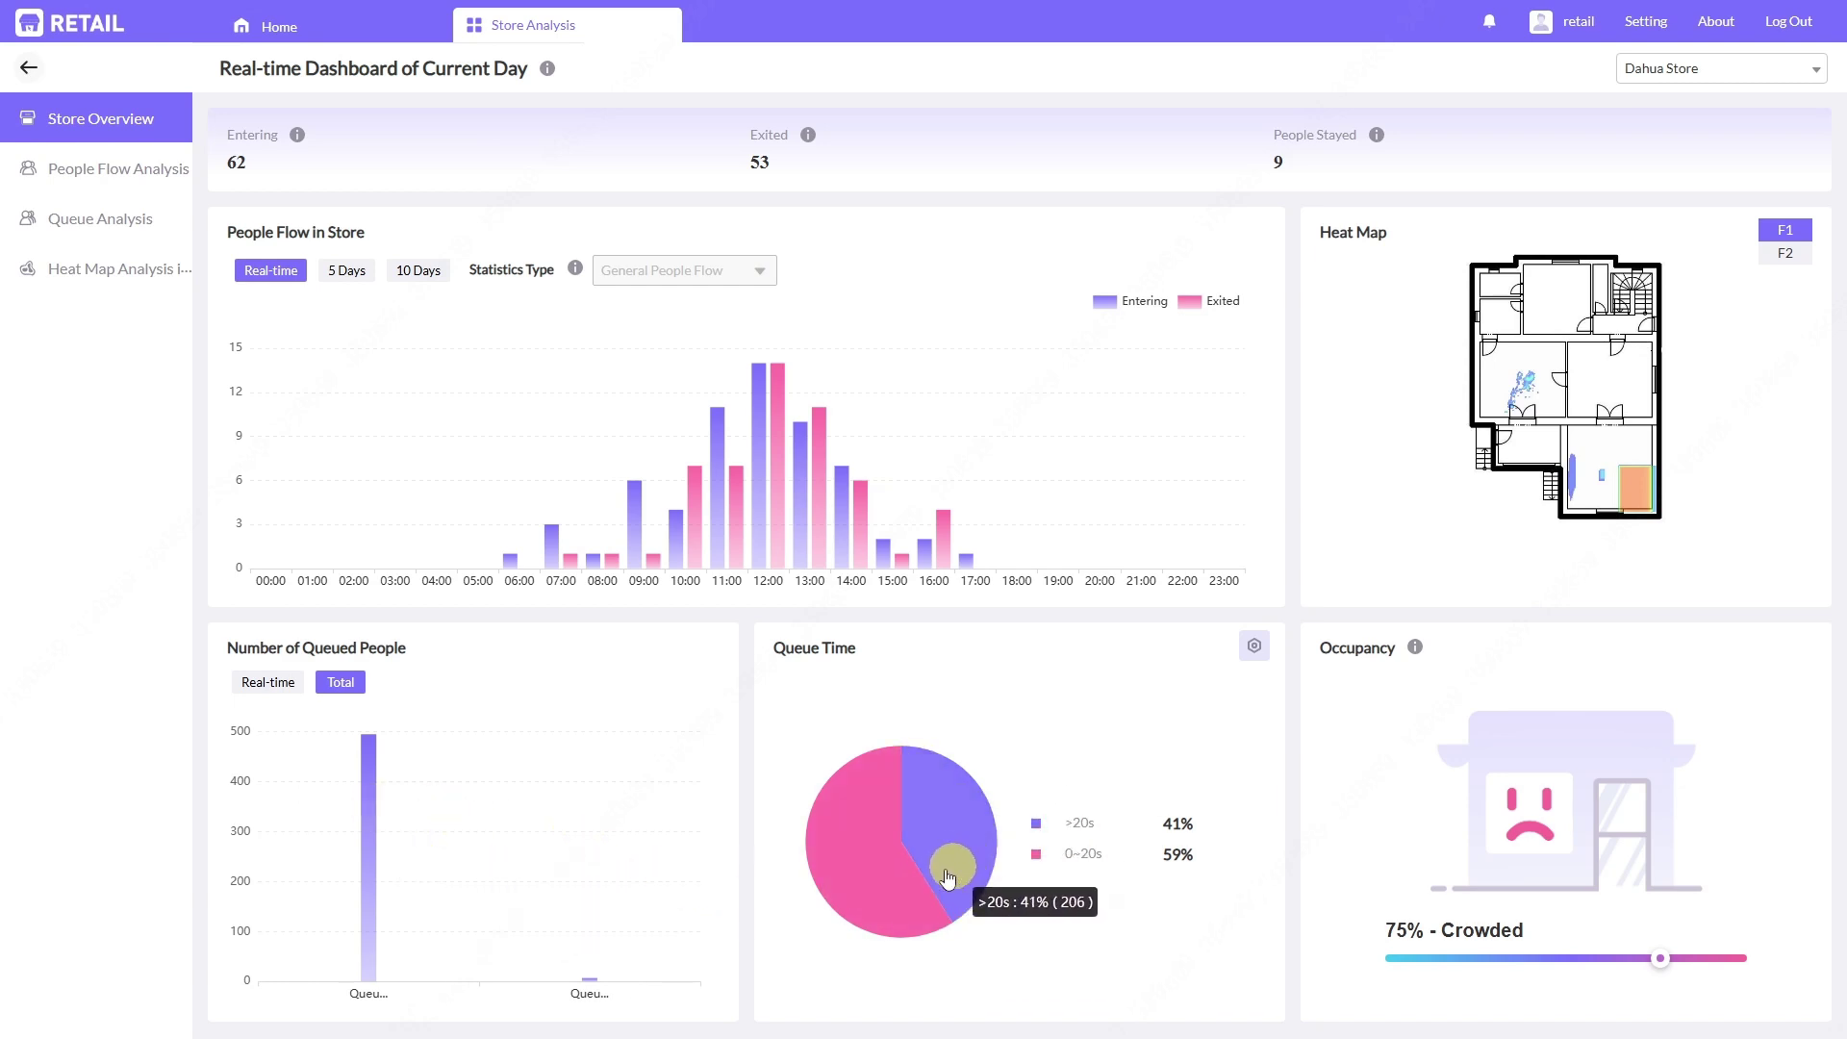
# Change the Queue Time threshold from 20 to 60 seconds.
pyautogui.click(1253, 646)
pyautogui.moveTo(857, 519); pyautogui.dragTo(750, 520)
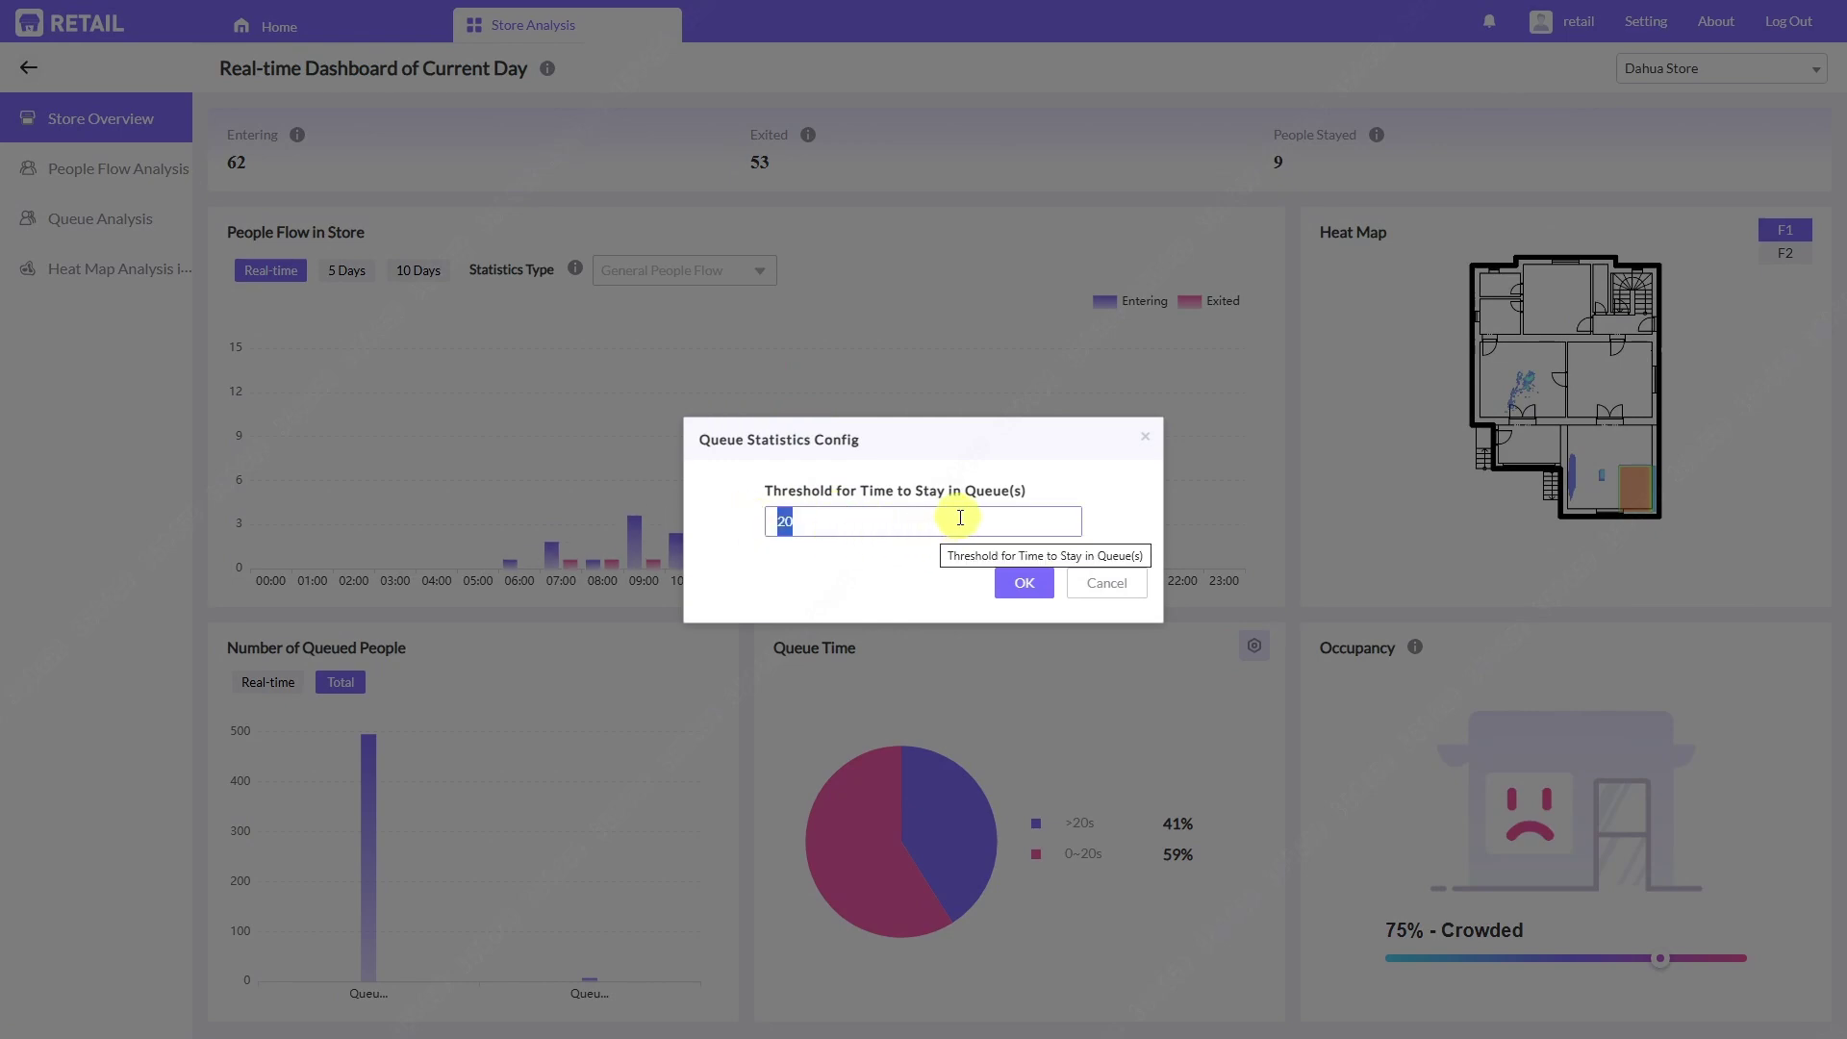
pyautogui.write('60')
pyautogui.click(1025, 582)
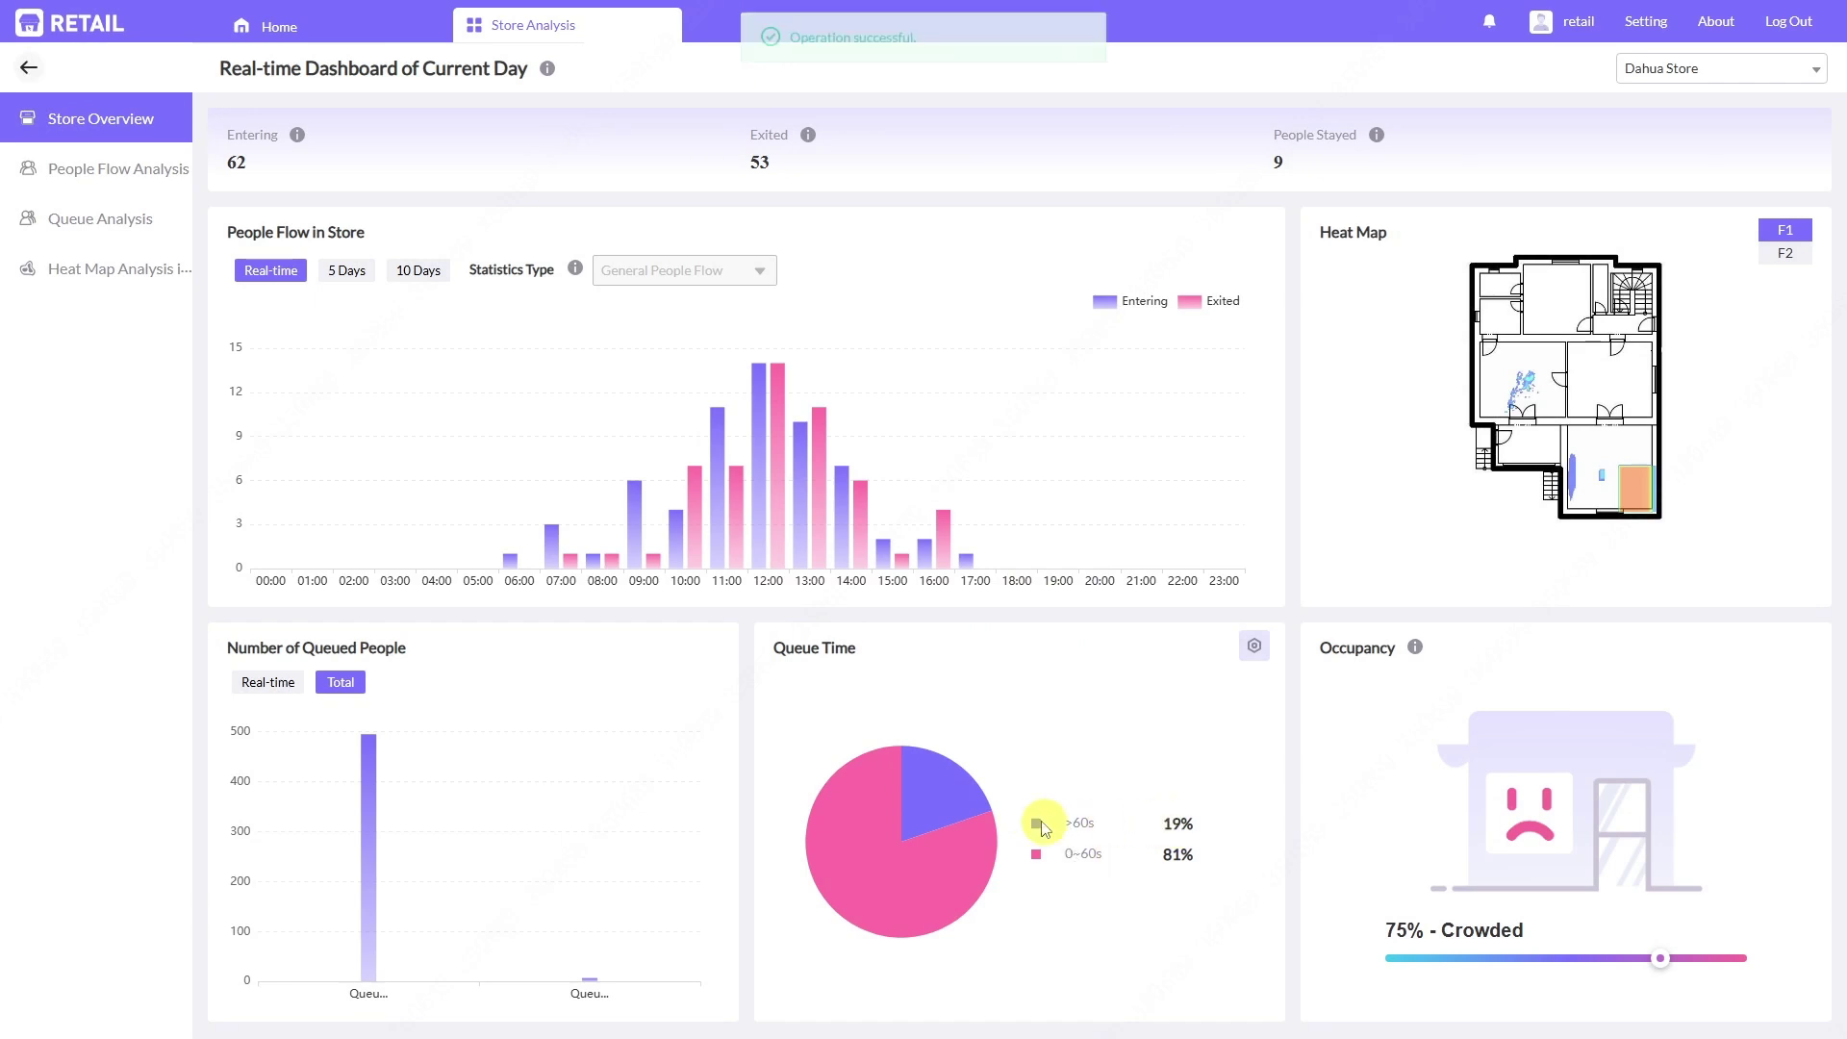
pyautogui.moveTo(957, 798)
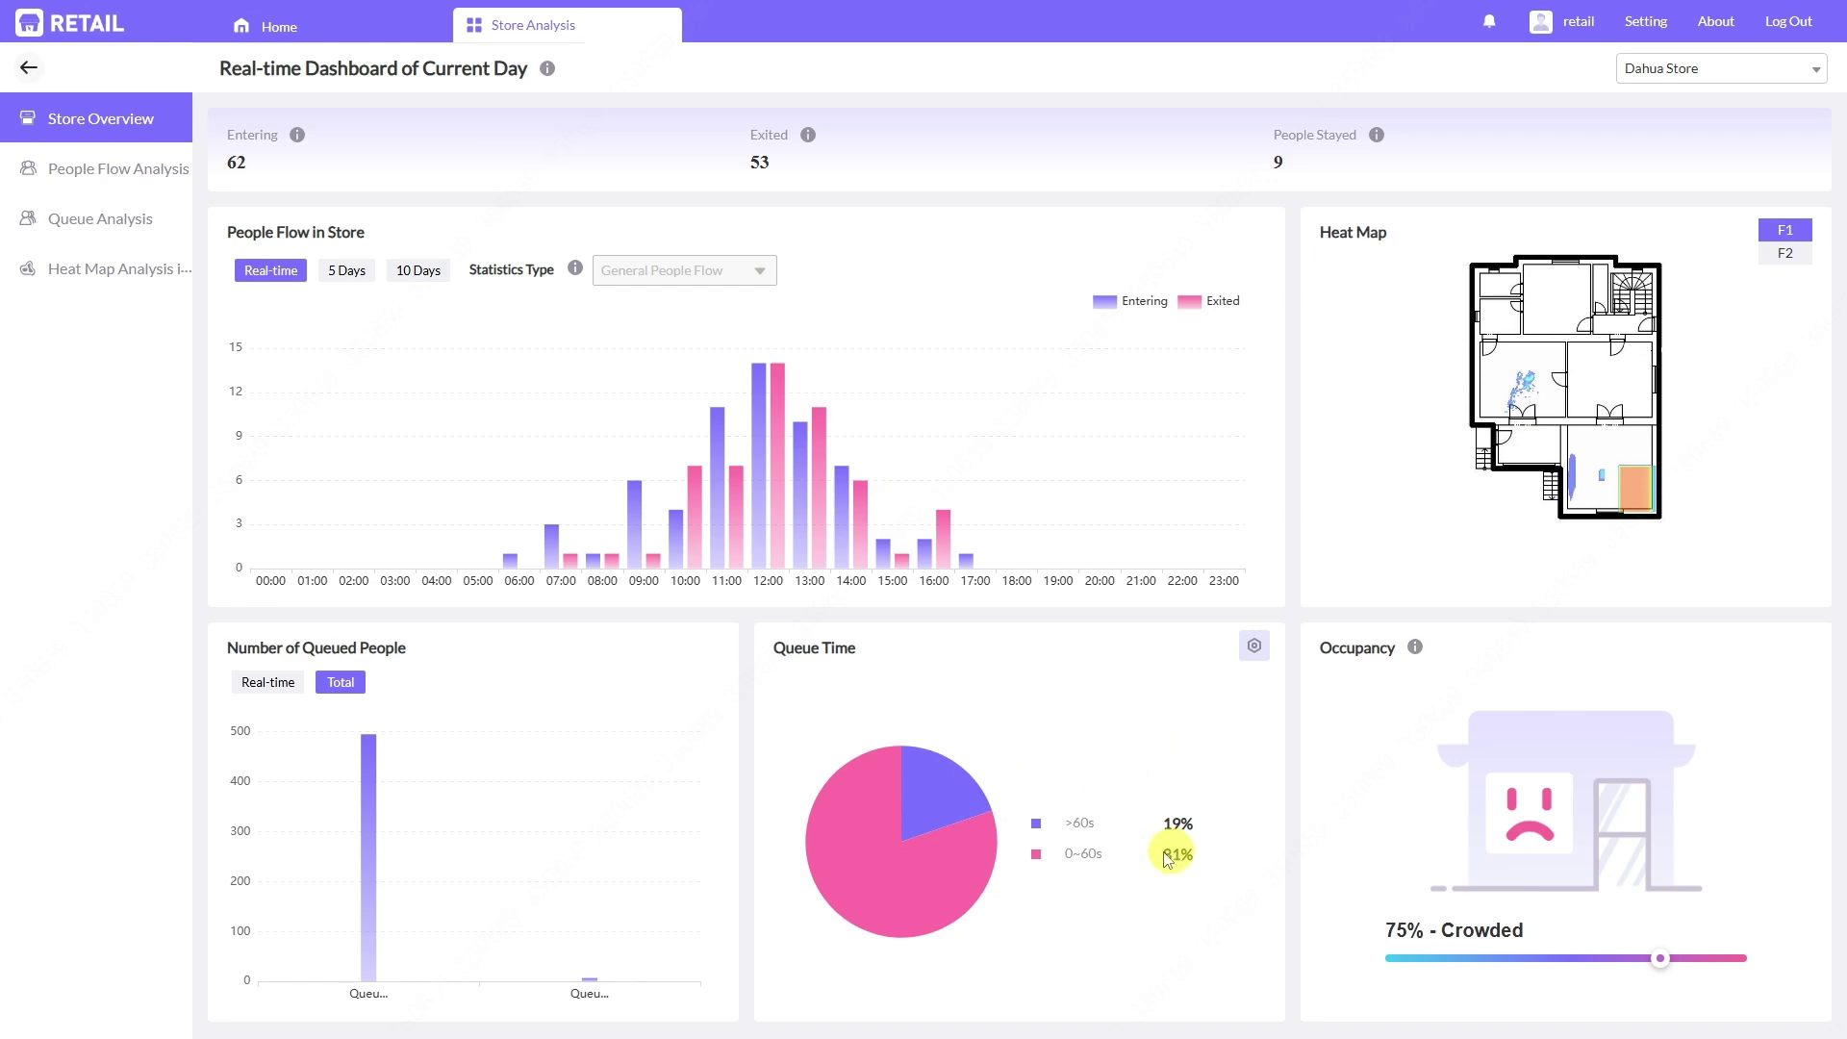
pyautogui.moveTo(939, 745)
# Switch Store Analysis to Prague Office and view its 5-day people flow.
pyautogui.click(1649, 72)
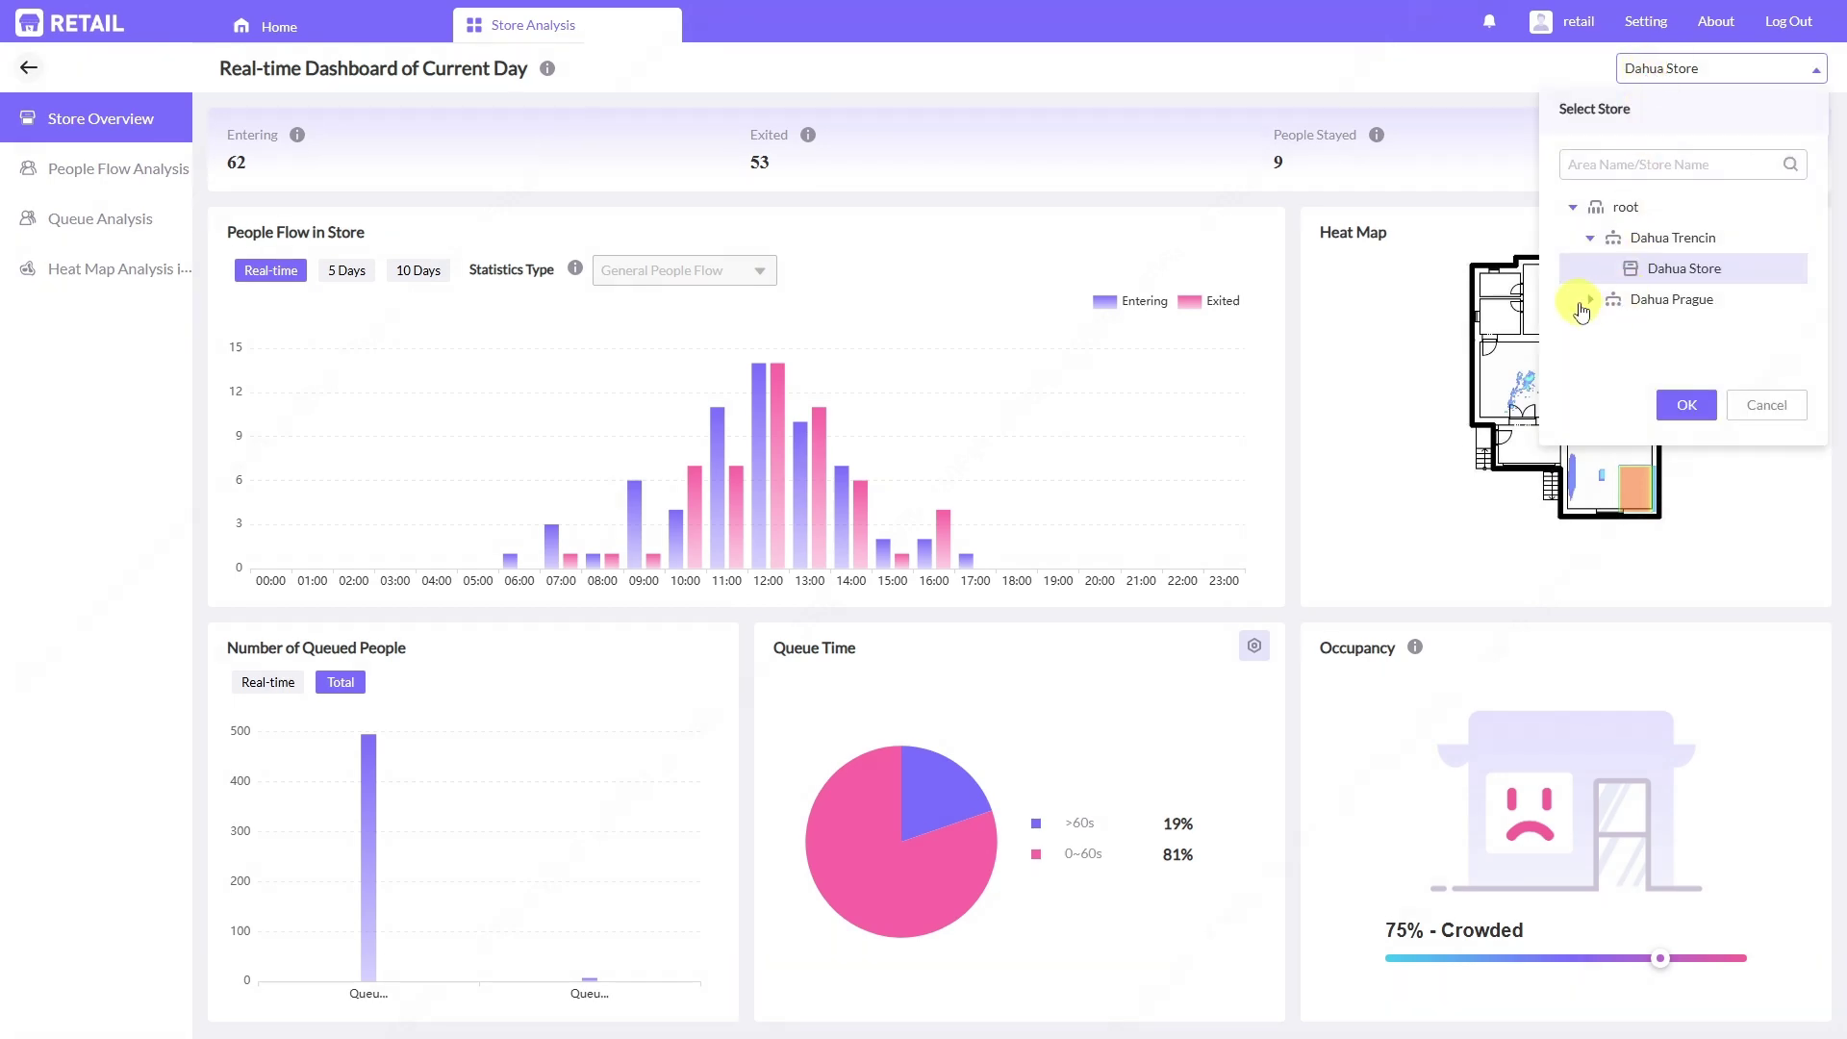
pyautogui.click(1584, 303)
pyautogui.click(1657, 334)
pyautogui.click(1686, 405)
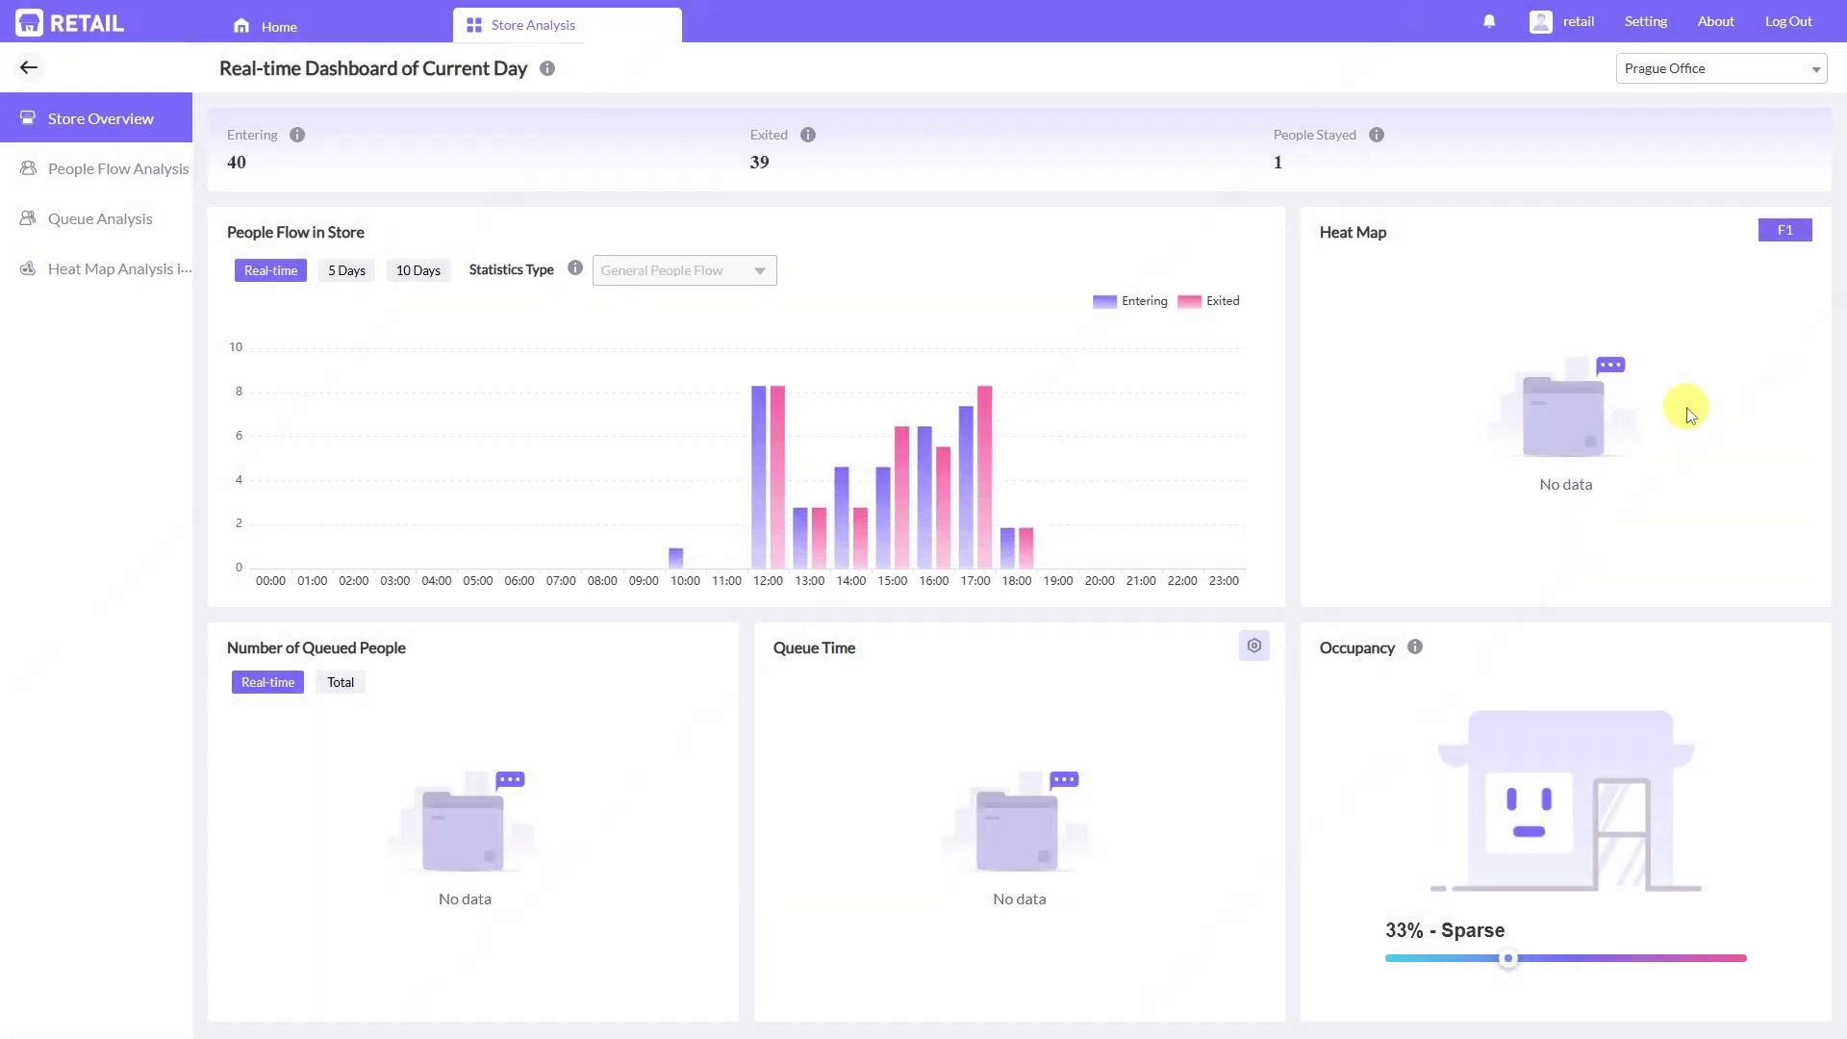
pyautogui.click(349, 272)
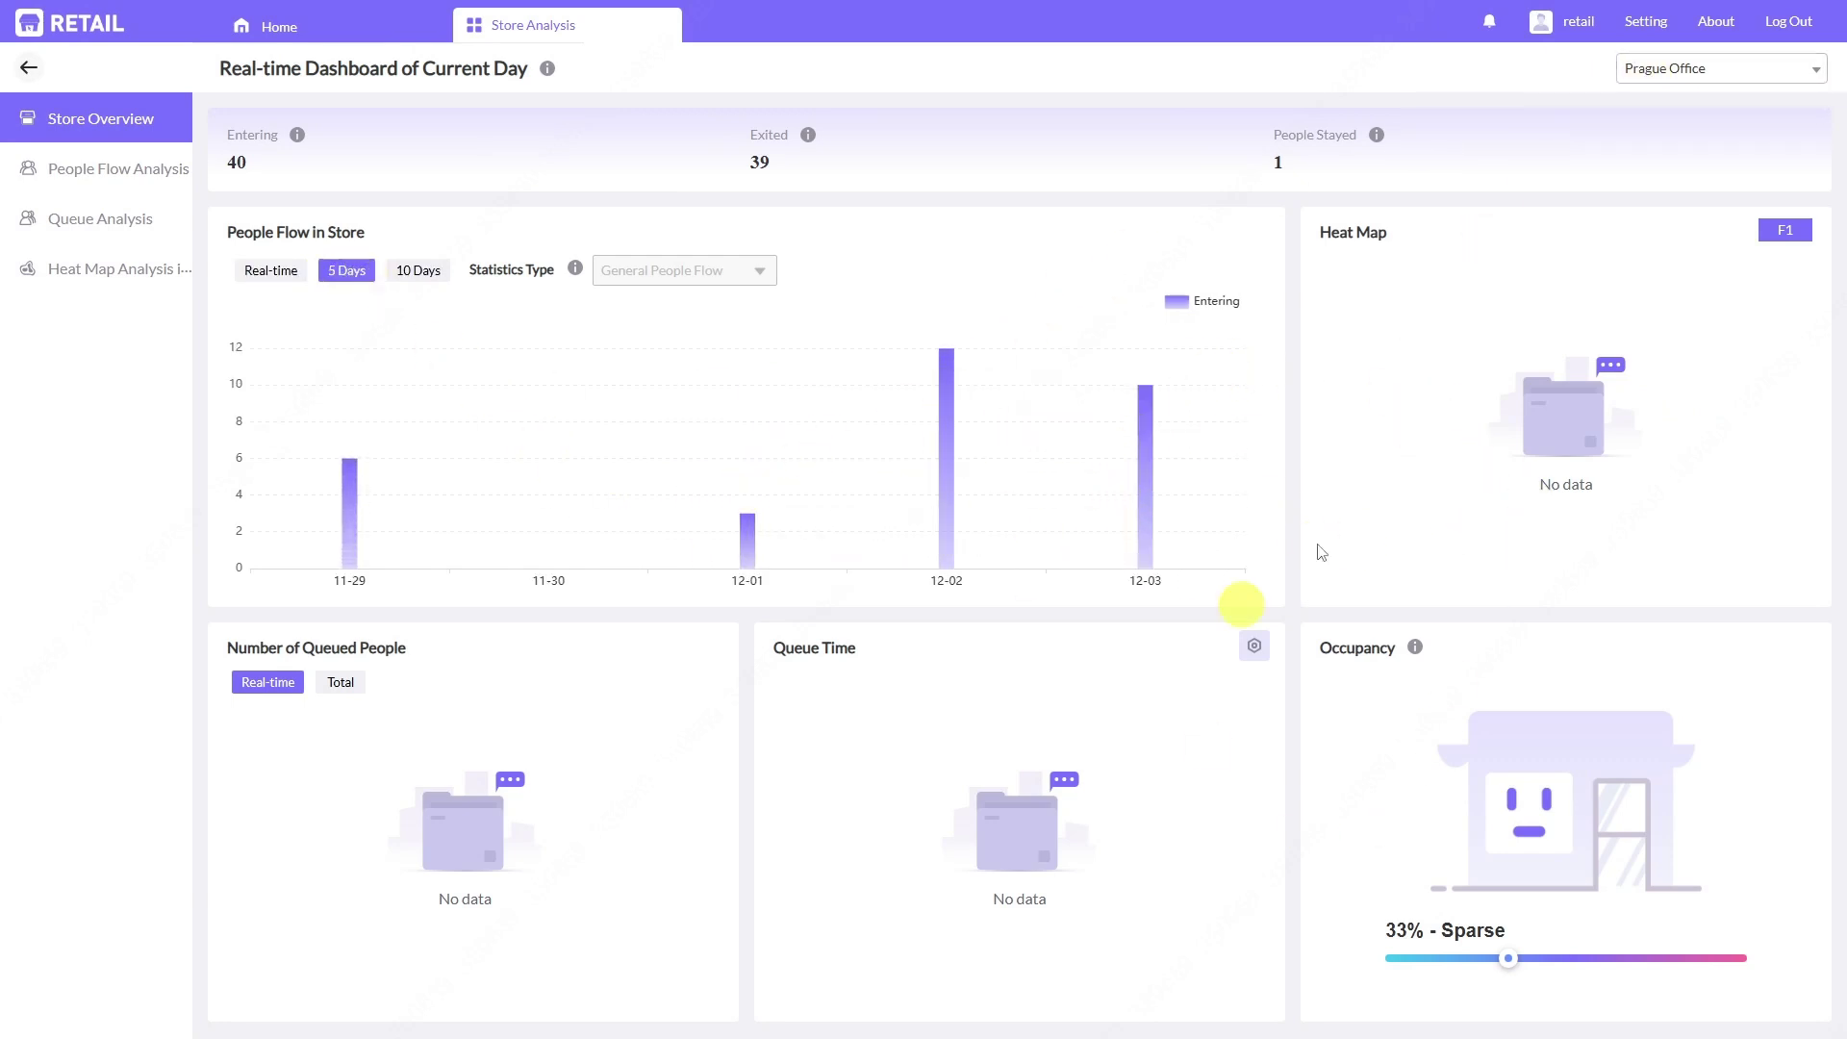
# Switch Store Analysis back to Dahua Store under Dahua Trencin.
pyautogui.click(1670, 68)
pyautogui.click(1622, 241)
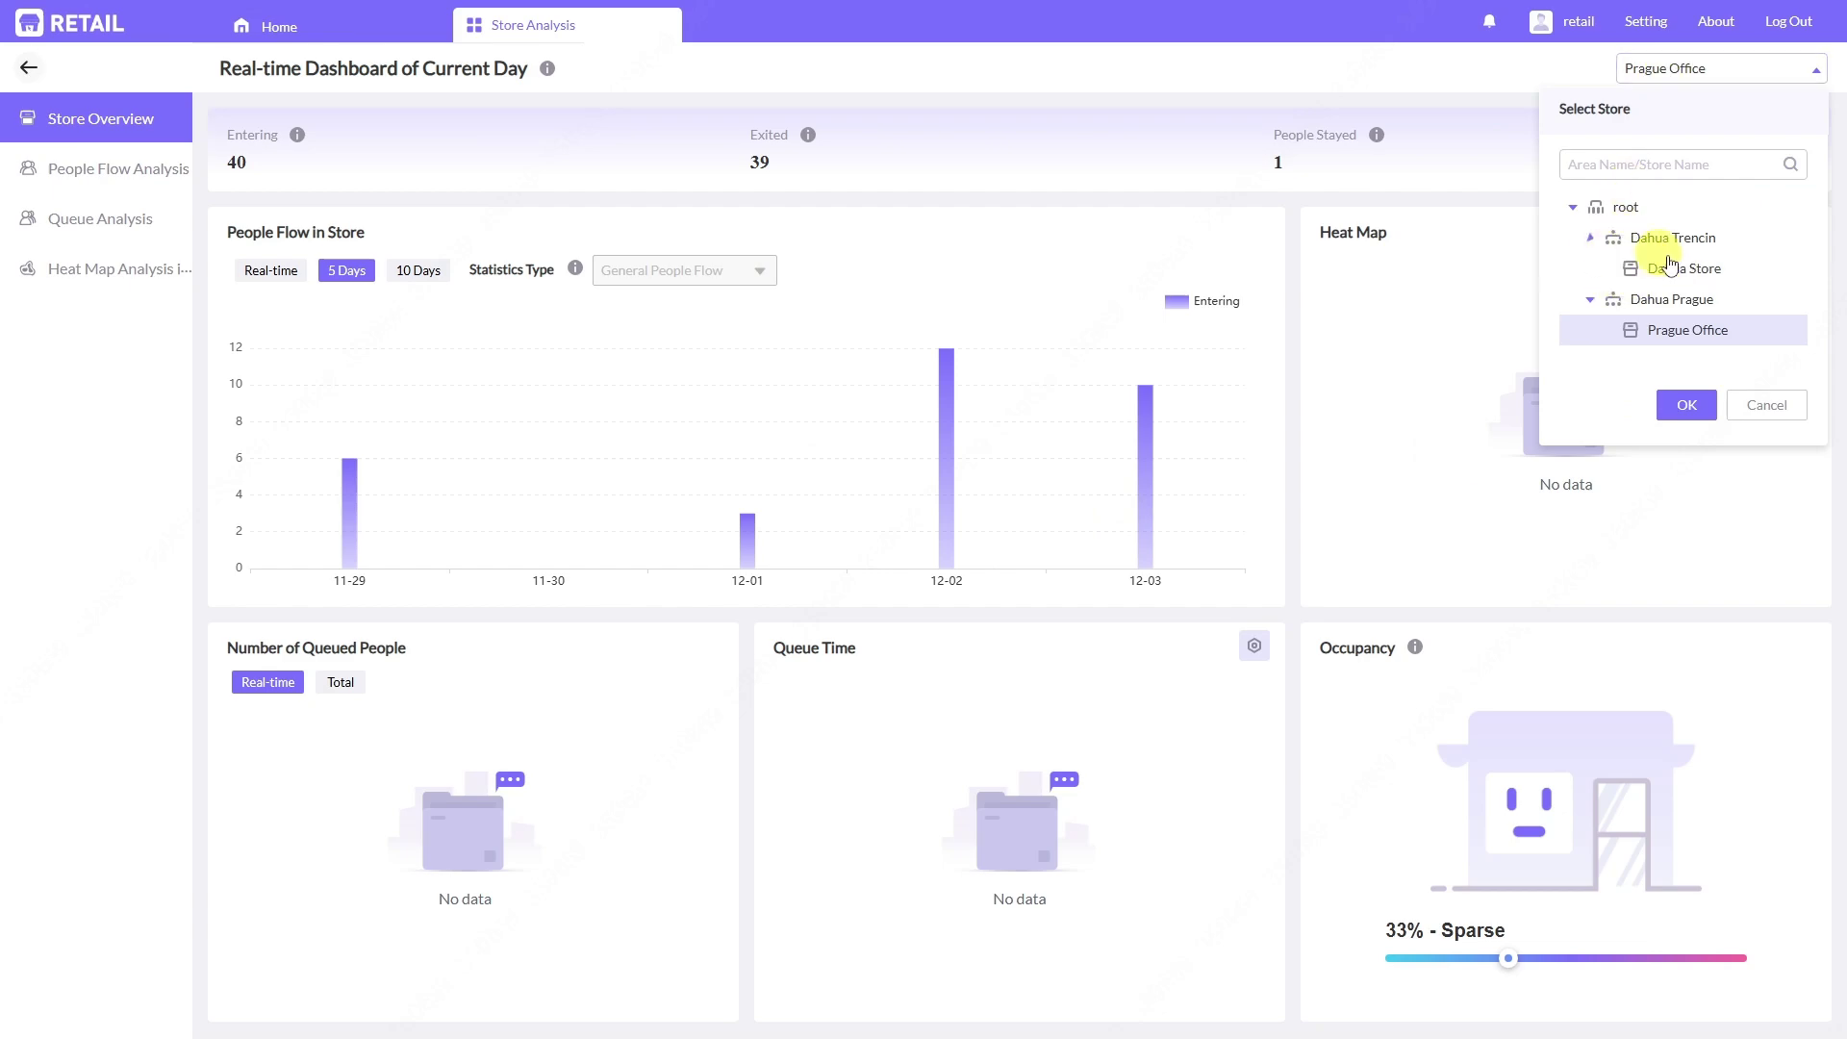
pyautogui.click(1667, 264)
pyautogui.click(1686, 404)
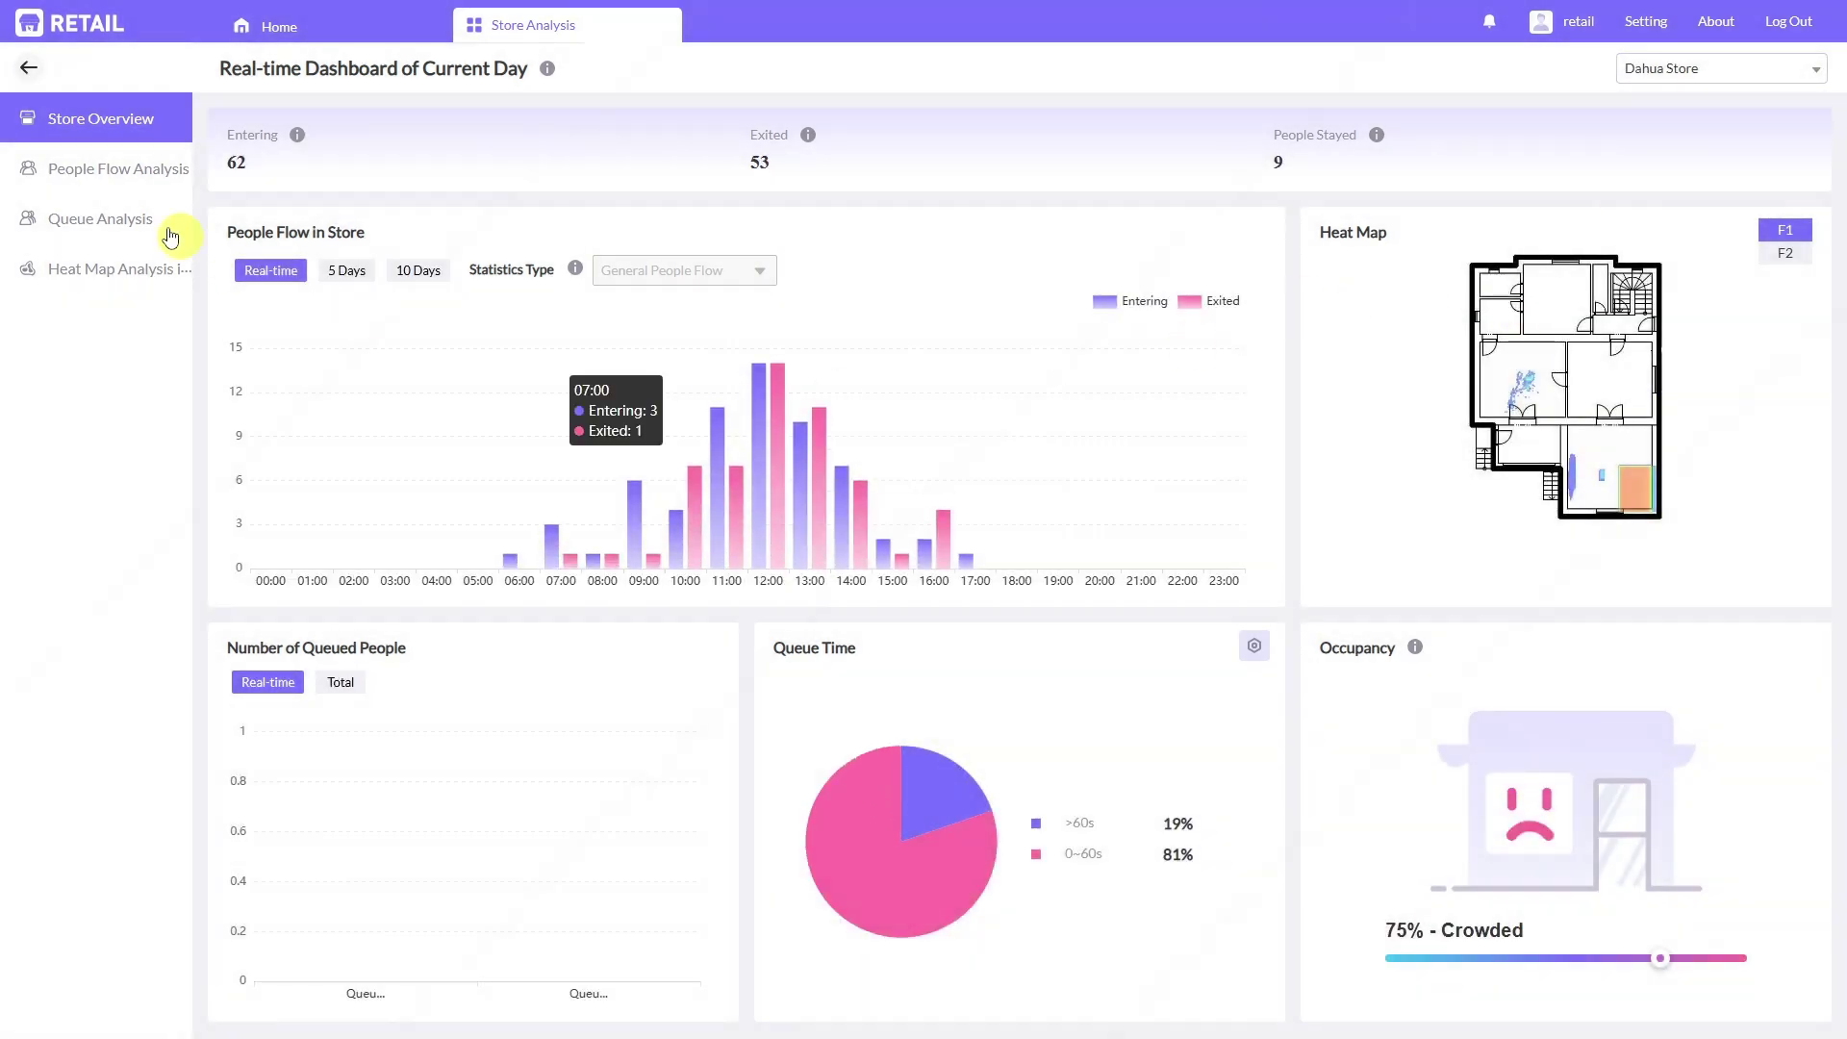
# Select Dahua Store under Dahua Trencin in People Flow Analysis.
pyautogui.click(106, 187)
pyautogui.click(251, 198)
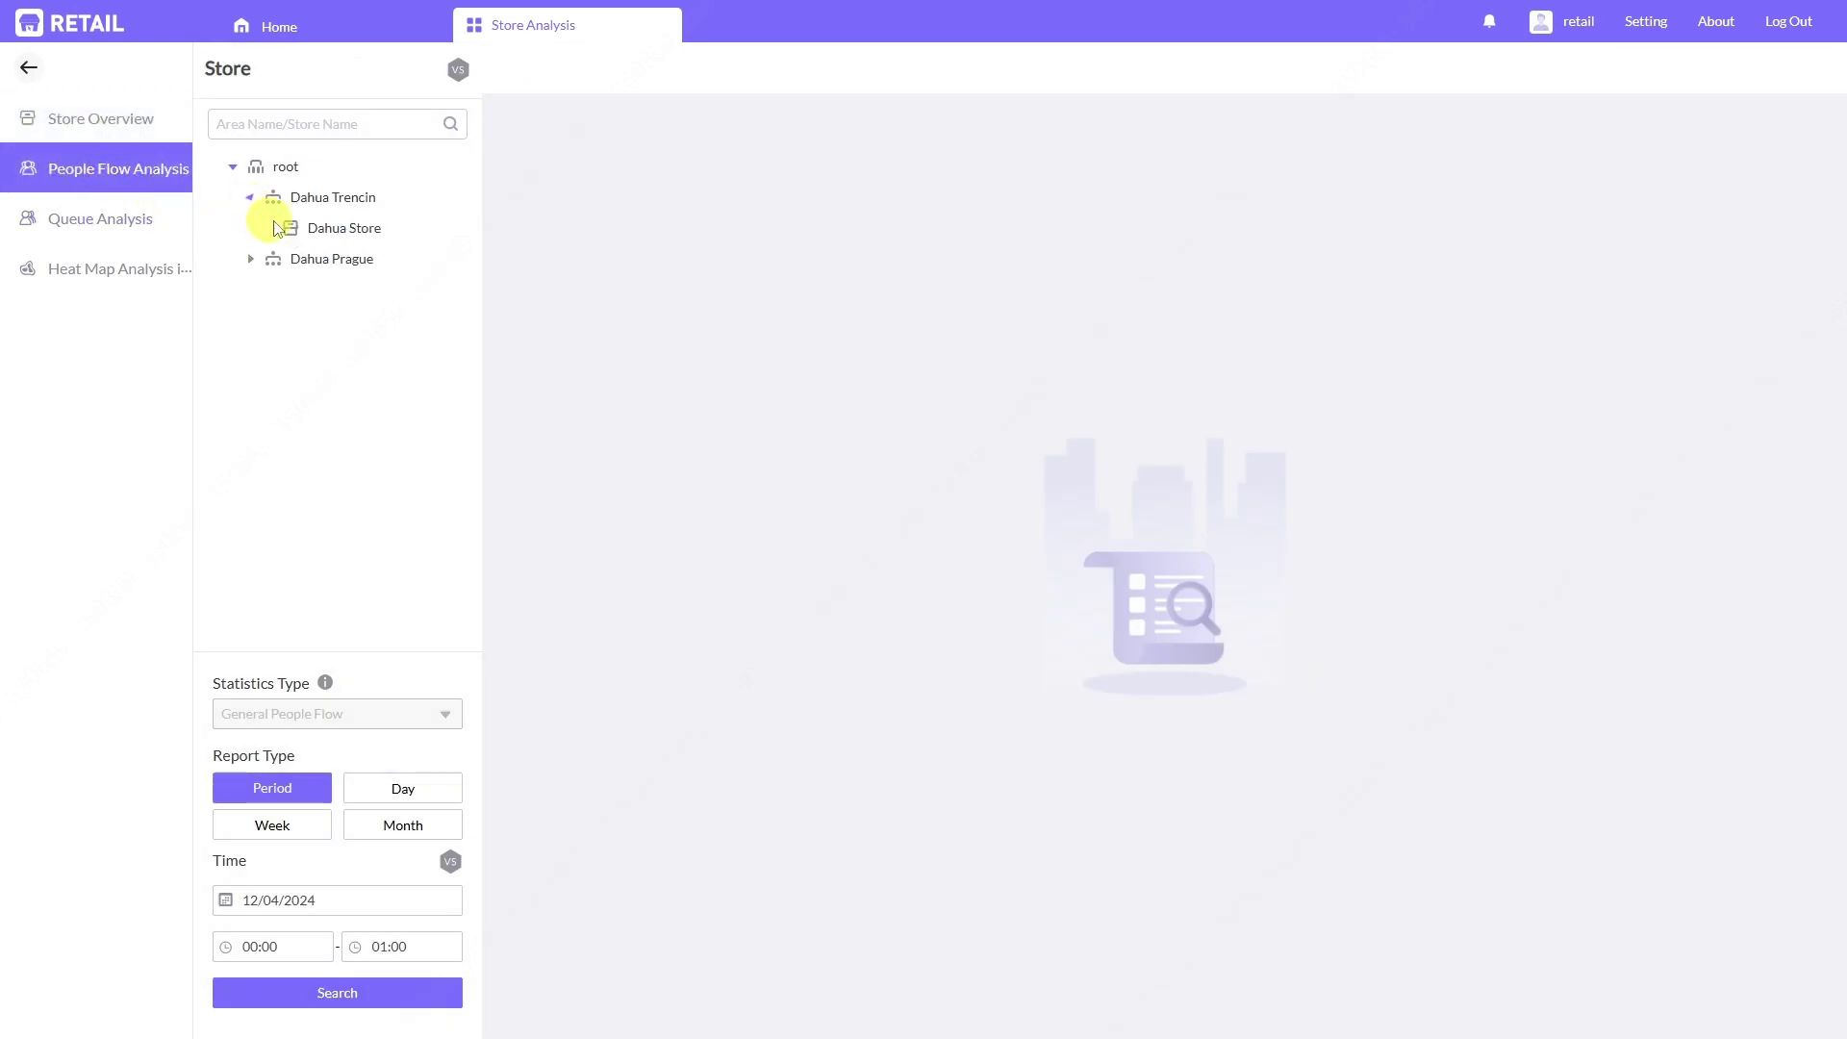
pyautogui.click(278, 228)
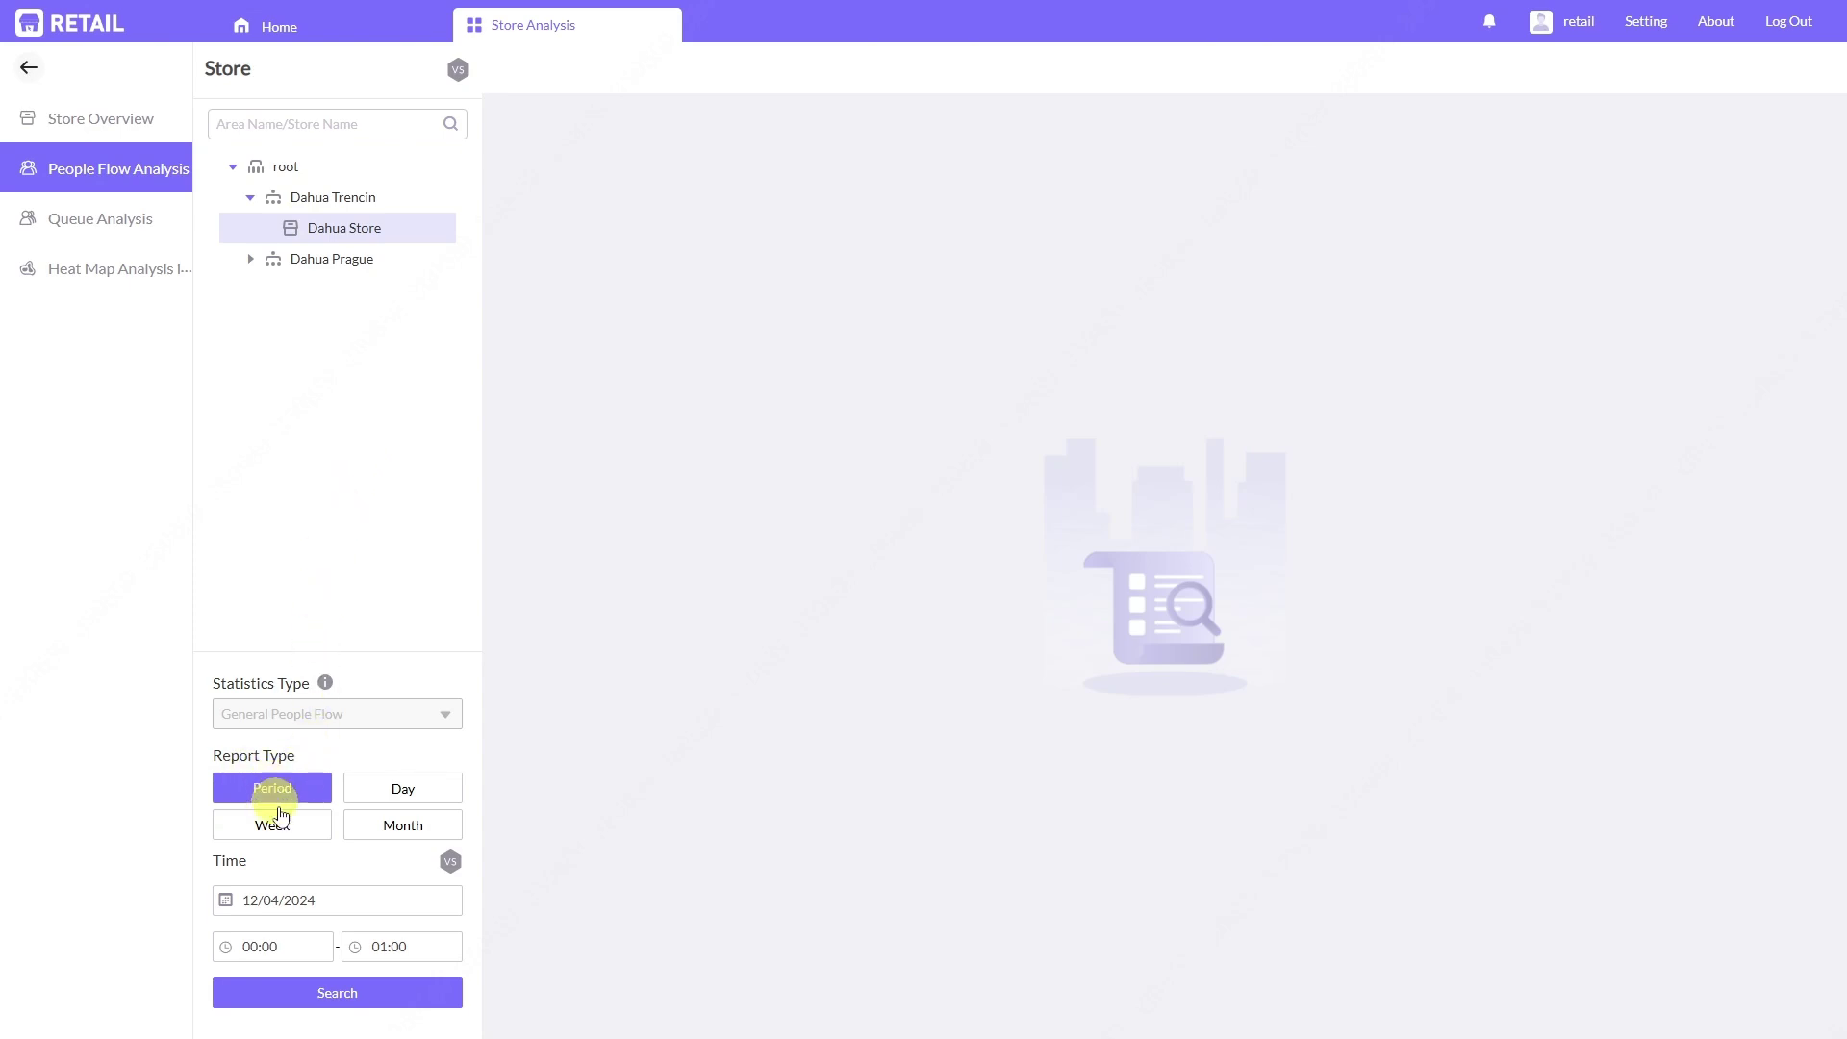
# Generate the period report for 08:00 to 12:00.
pyautogui.click(274, 949)
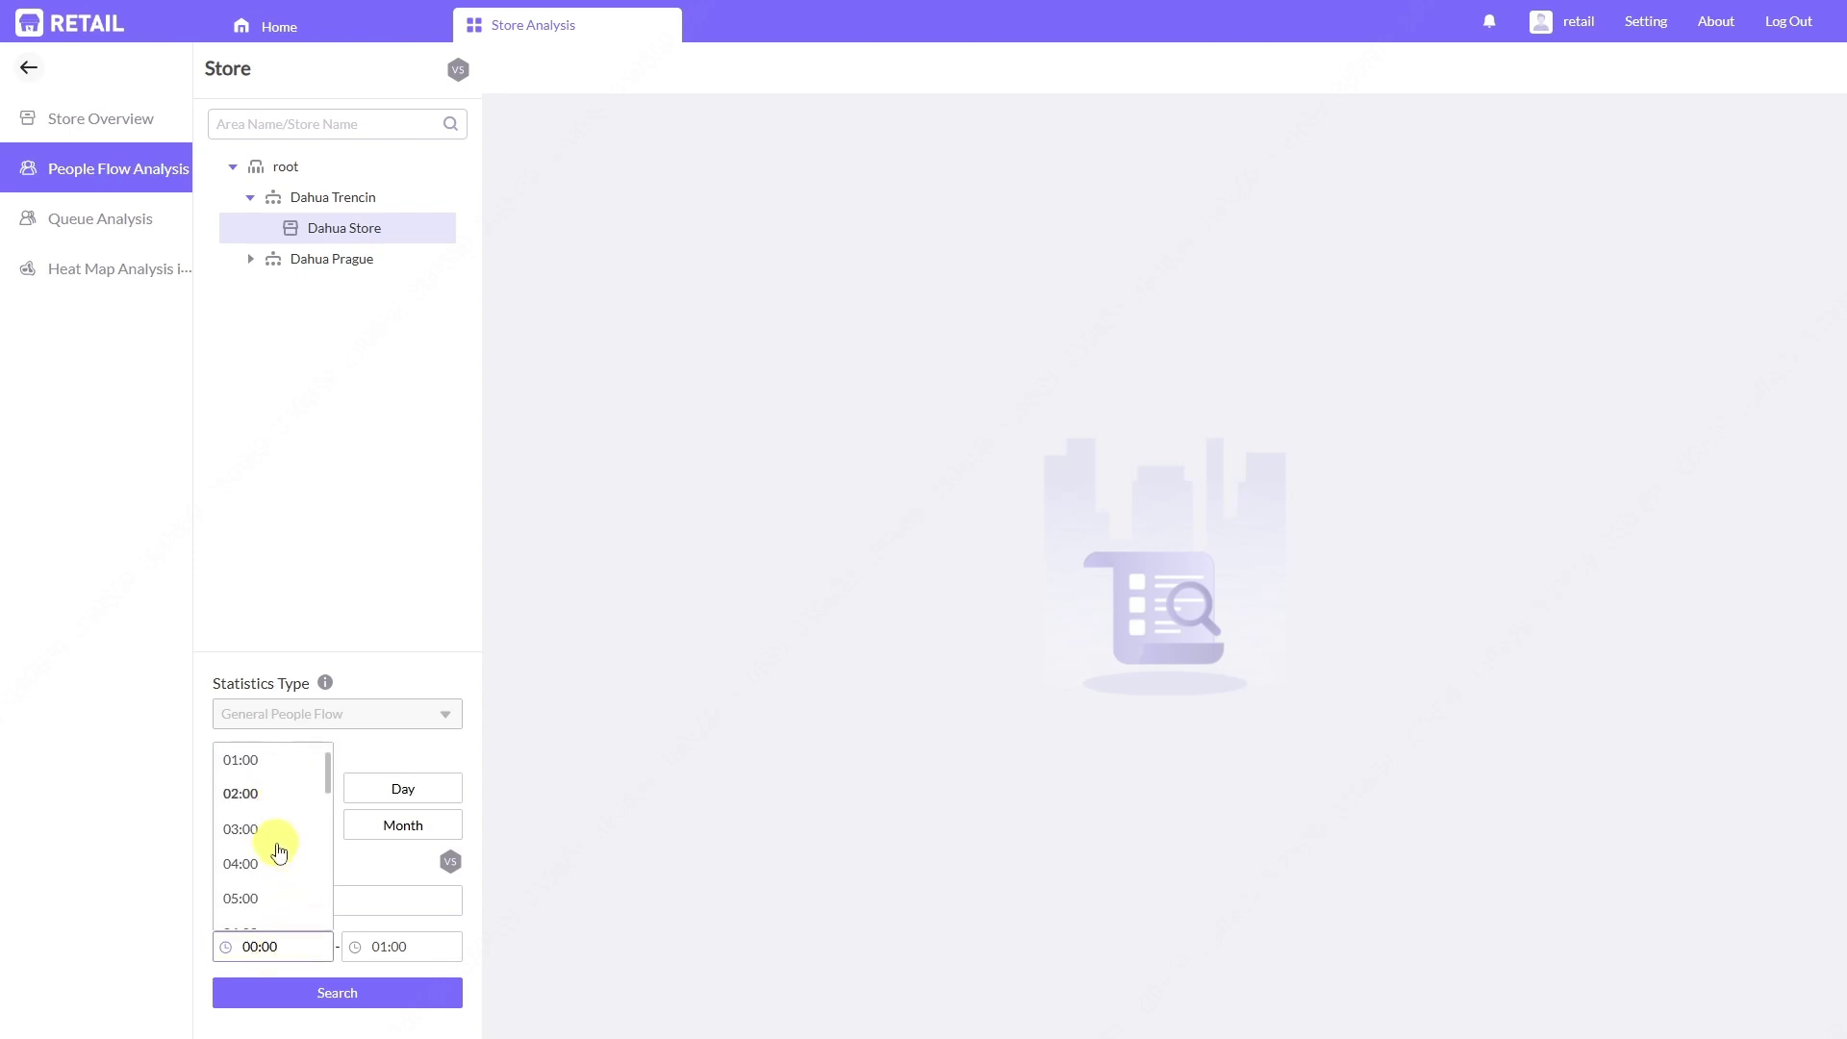
pyautogui.scroll(-2, 279, 854)
pyautogui.click(262, 839)
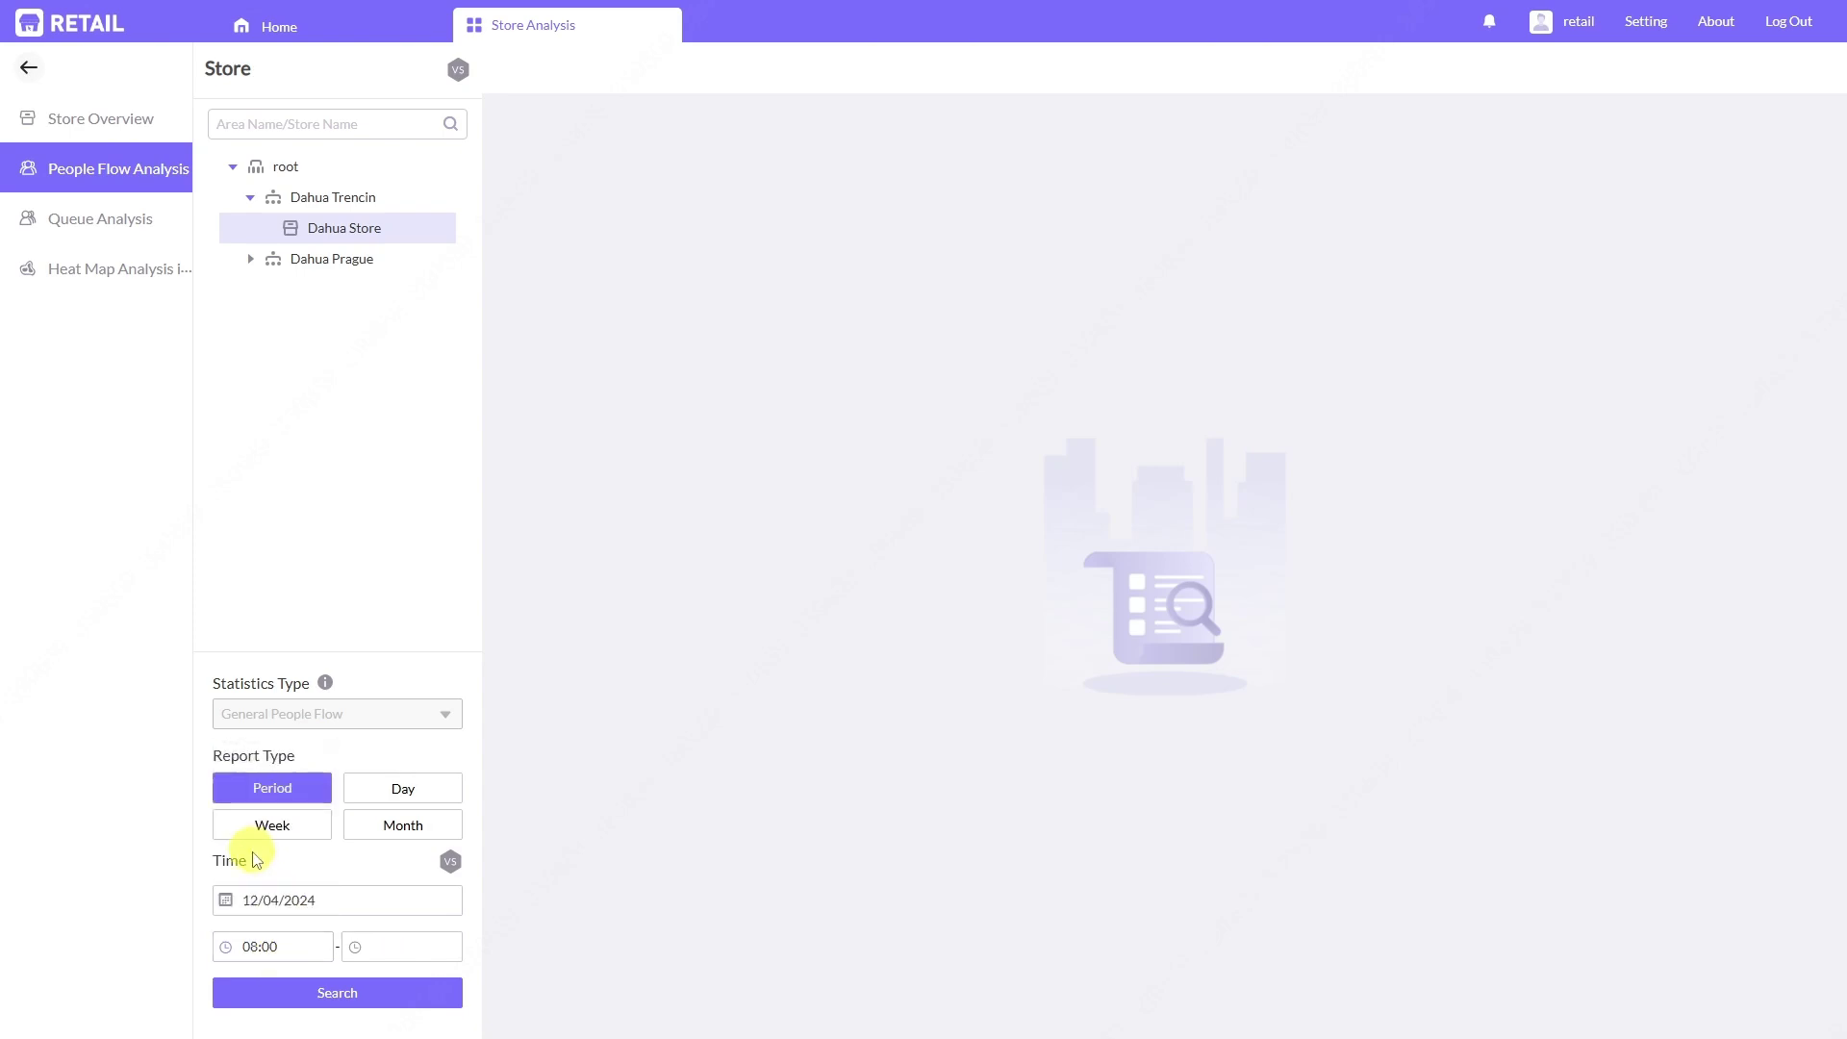
pyautogui.click(354, 946)
pyautogui.scroll(-1, 390, 885)
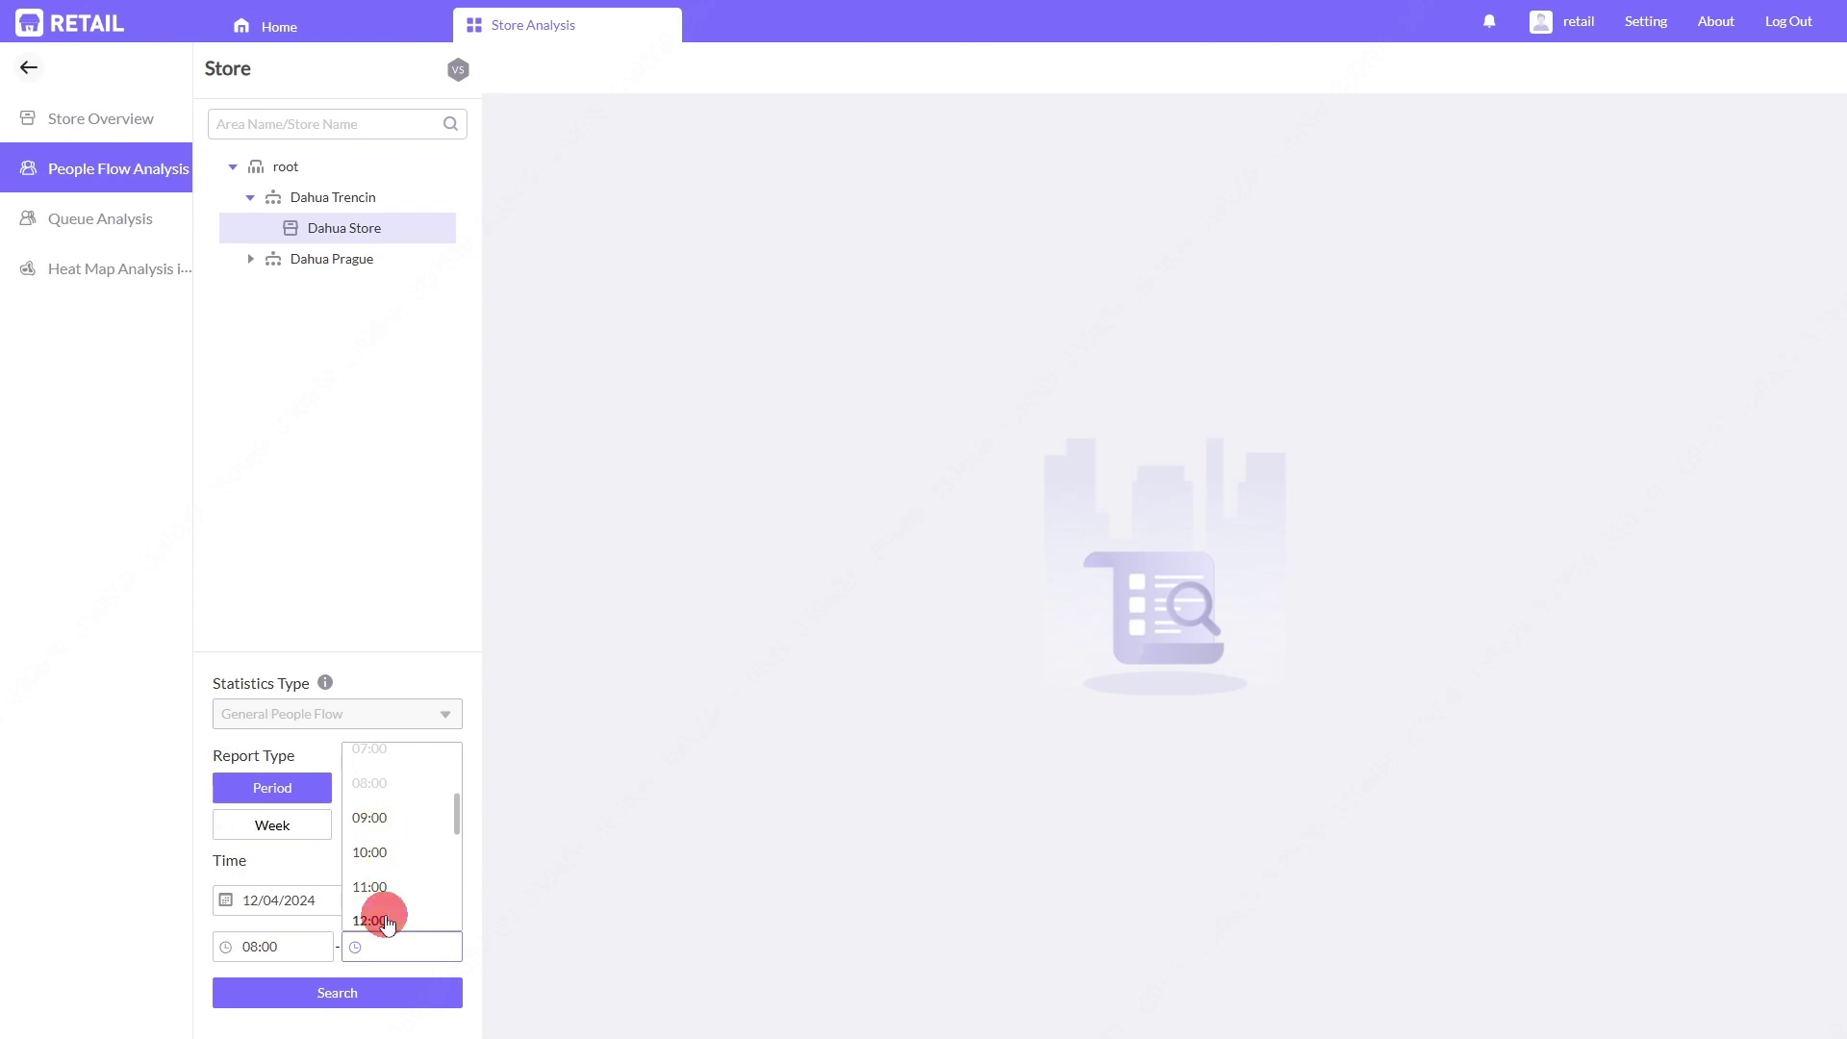
pyautogui.click(387, 921)
pyautogui.click(384, 985)
pyautogui.moveTo(733, 375)
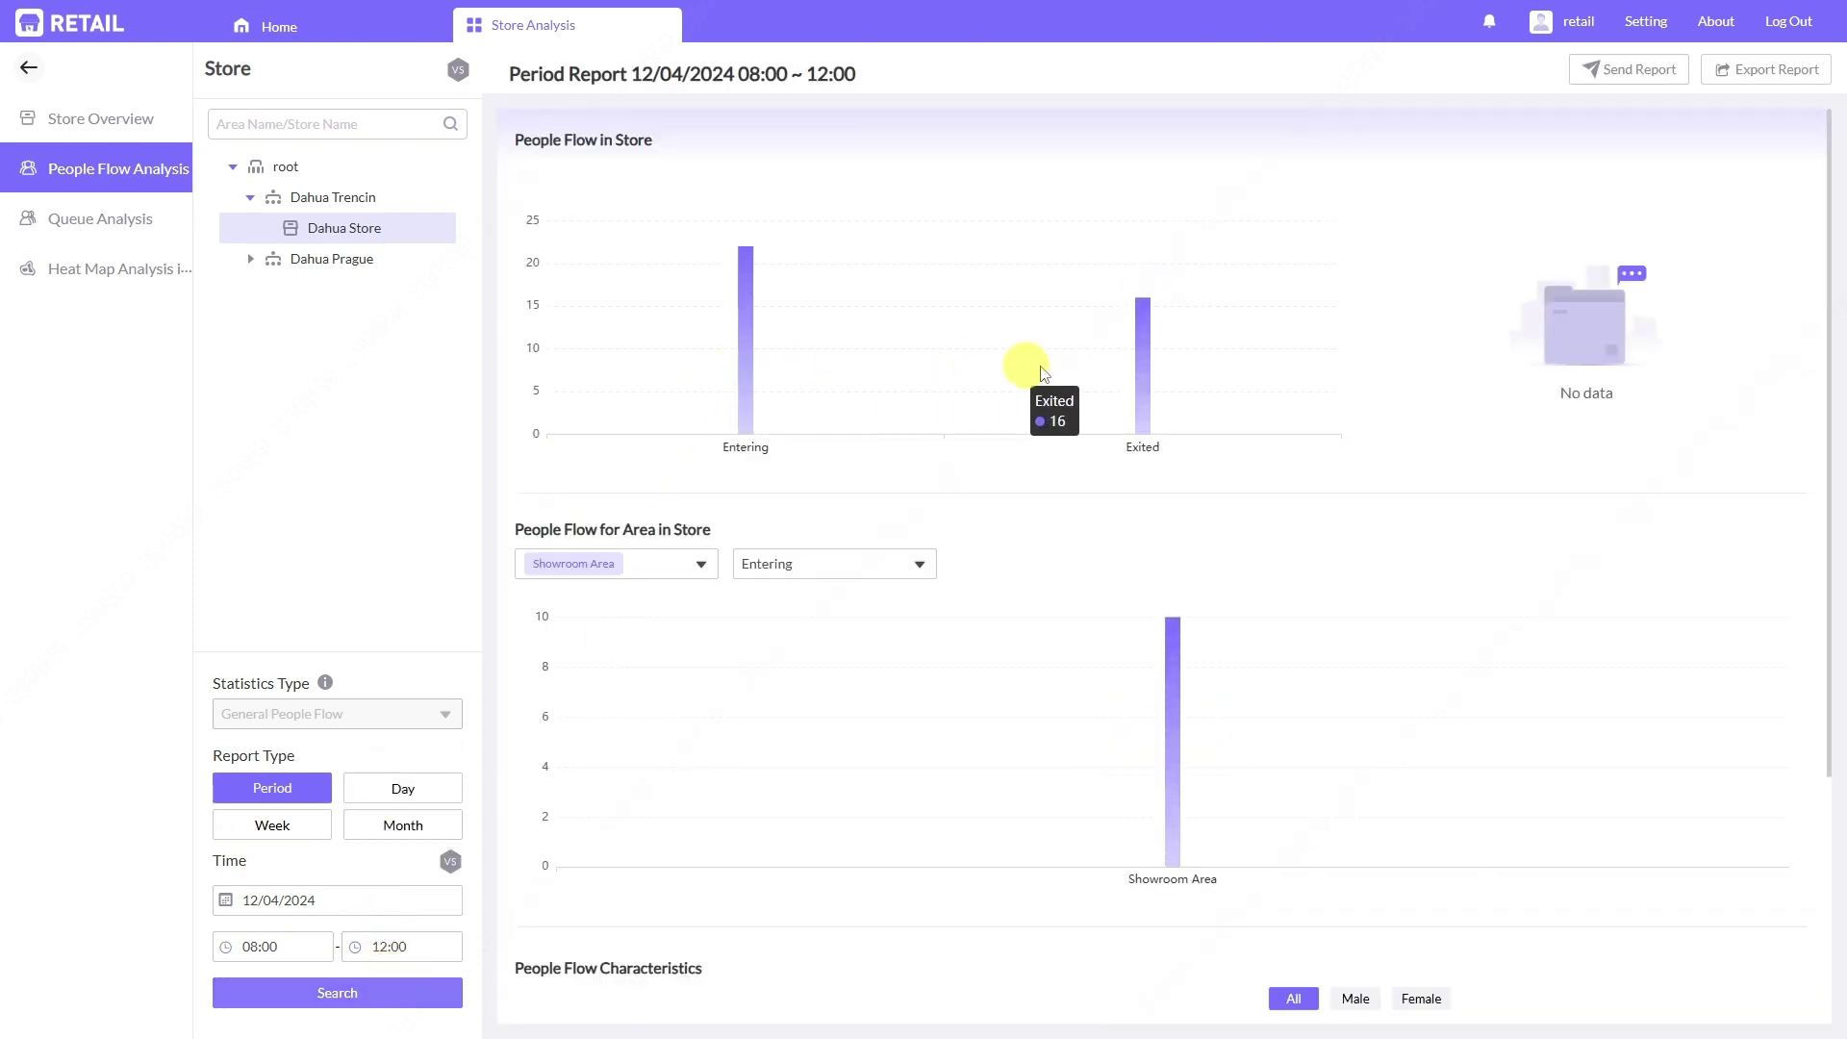
# Inspect the people flow chart and check the Showroom Area list.
pyautogui.moveTo(1142, 366)
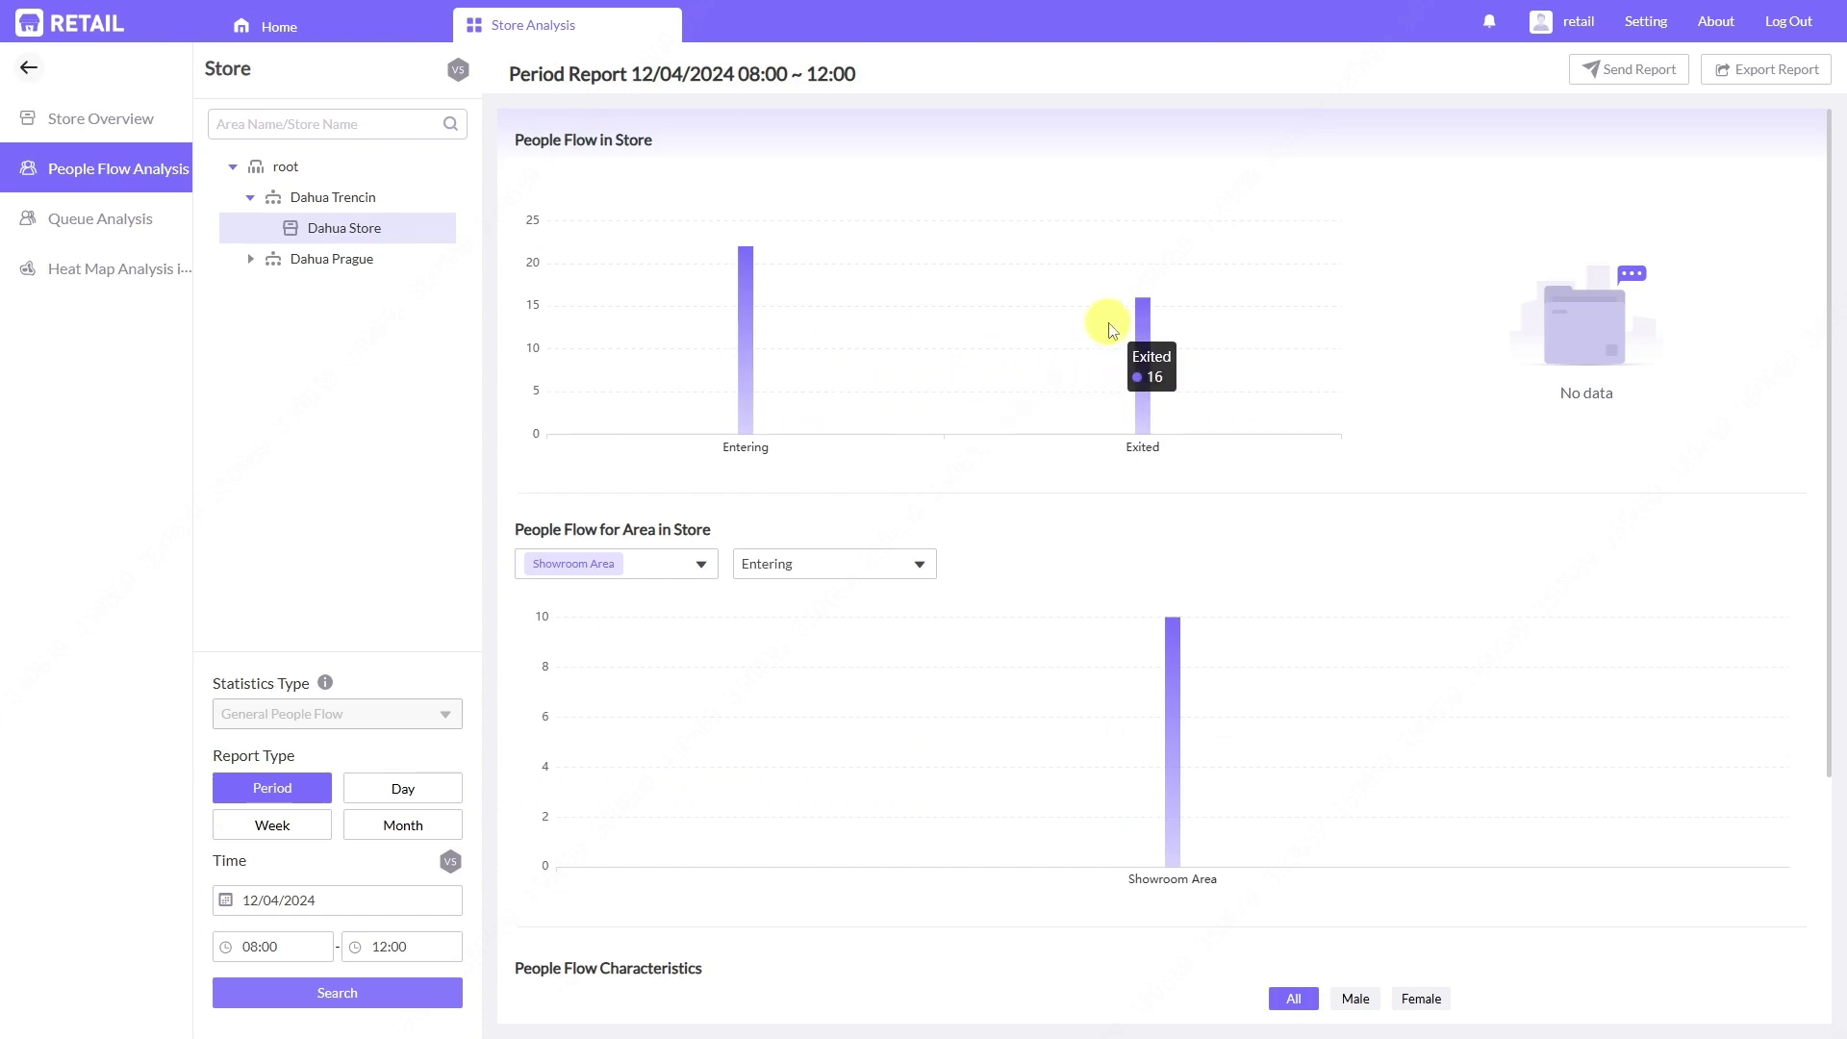
pyautogui.click(395, 943)
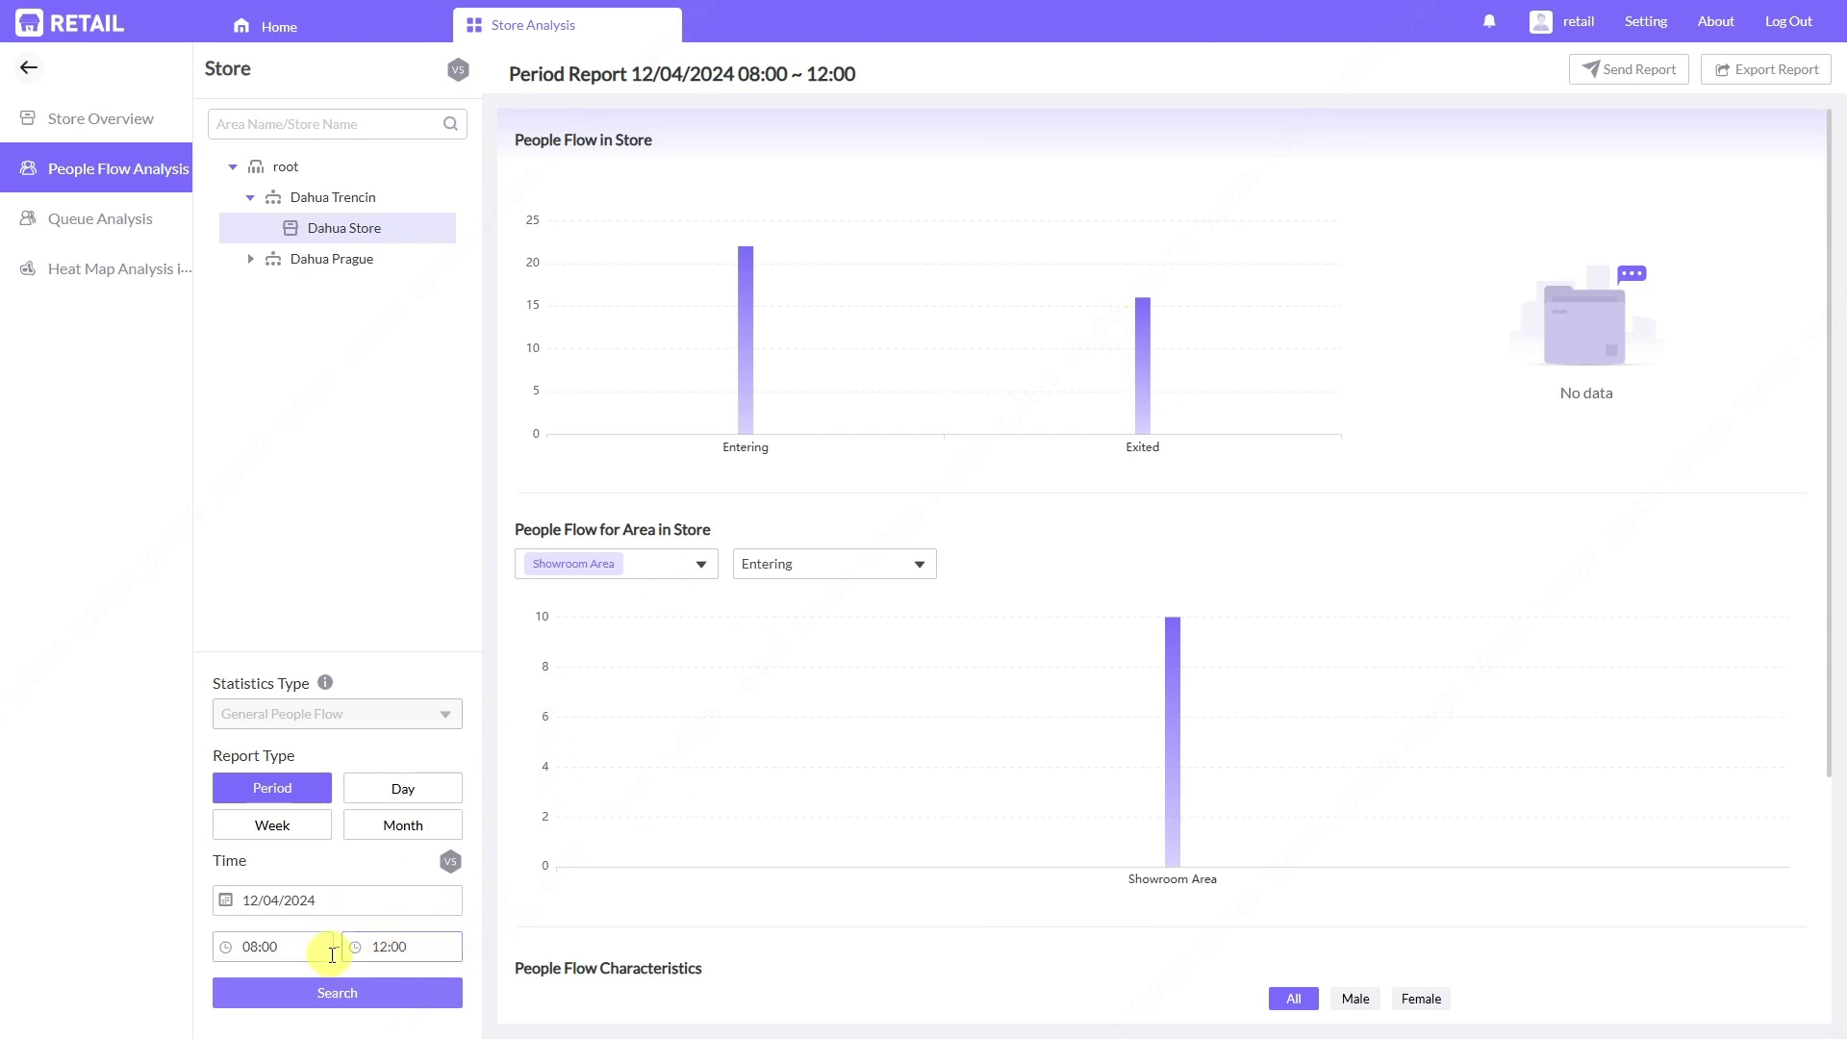
pyautogui.click(403, 955)
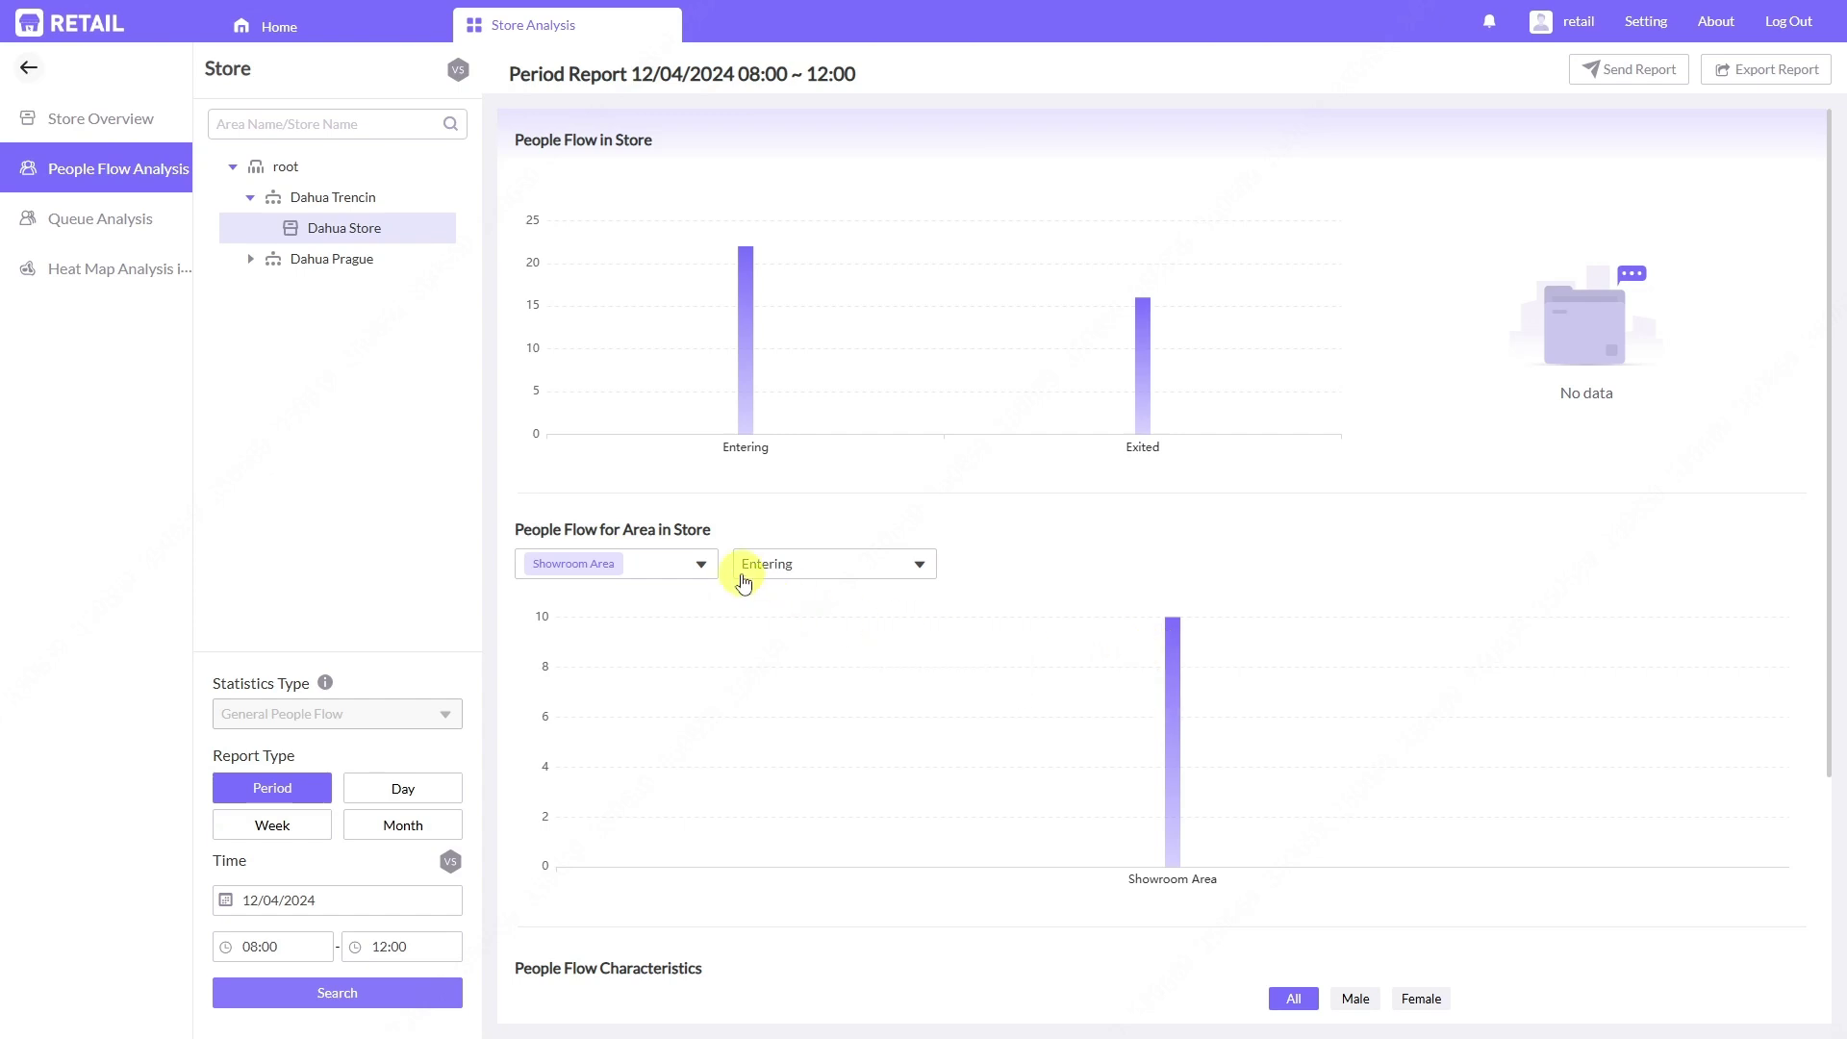
pyautogui.click(705, 568)
pyautogui.click(705, 568)
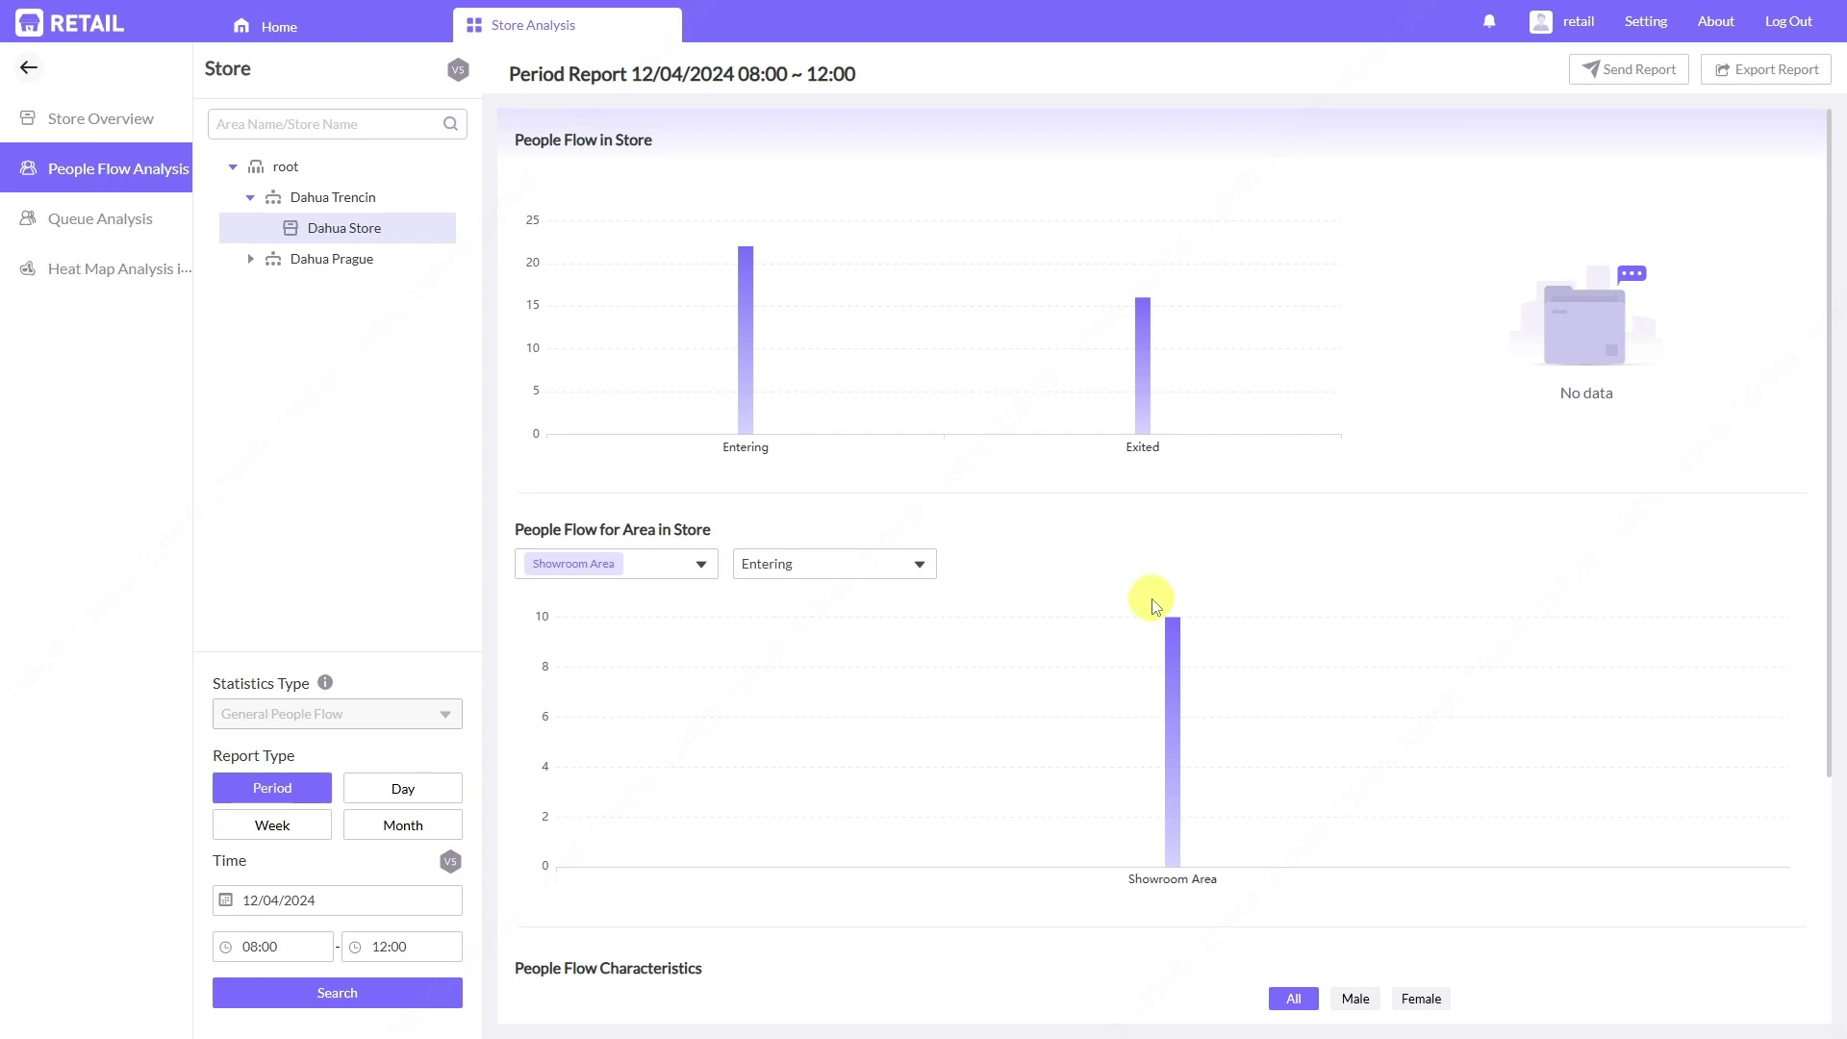
# Compare female and male age breakdowns, ending on male visitors.
pyautogui.moveTo(1167, 620)
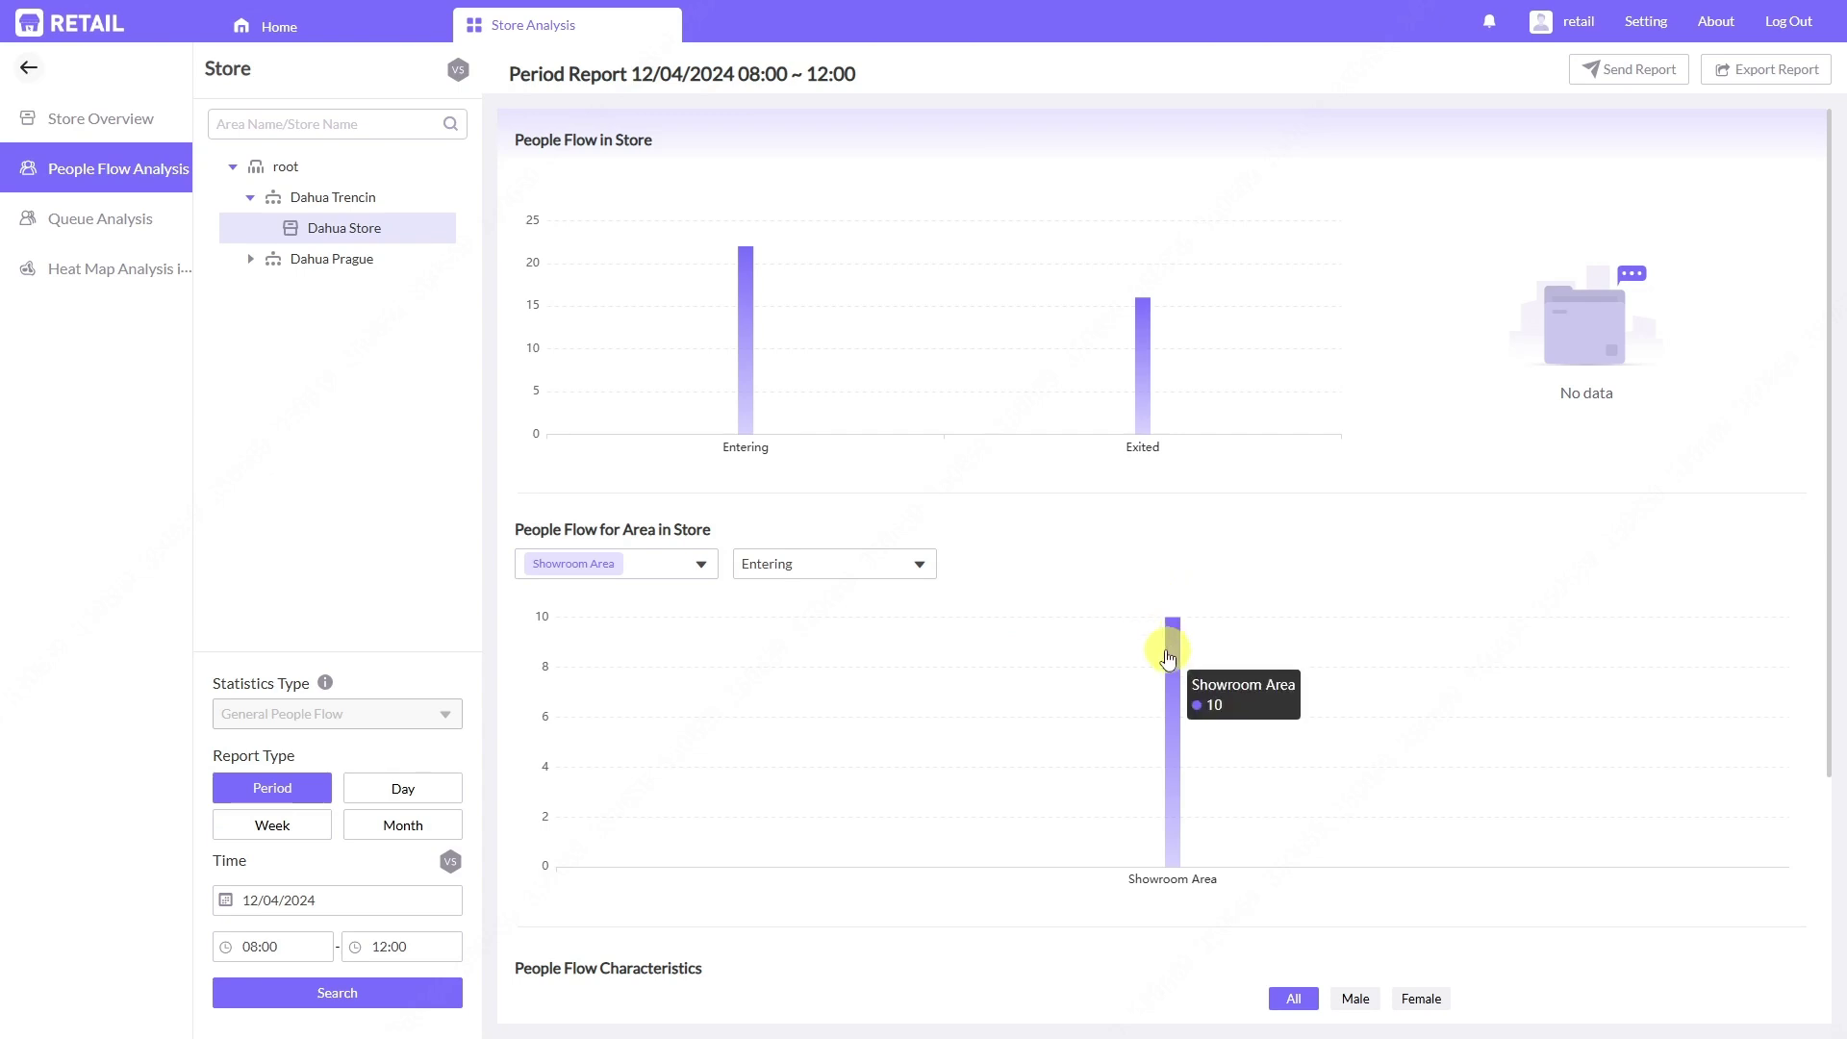
pyautogui.scroll(-4, 1210, 721)
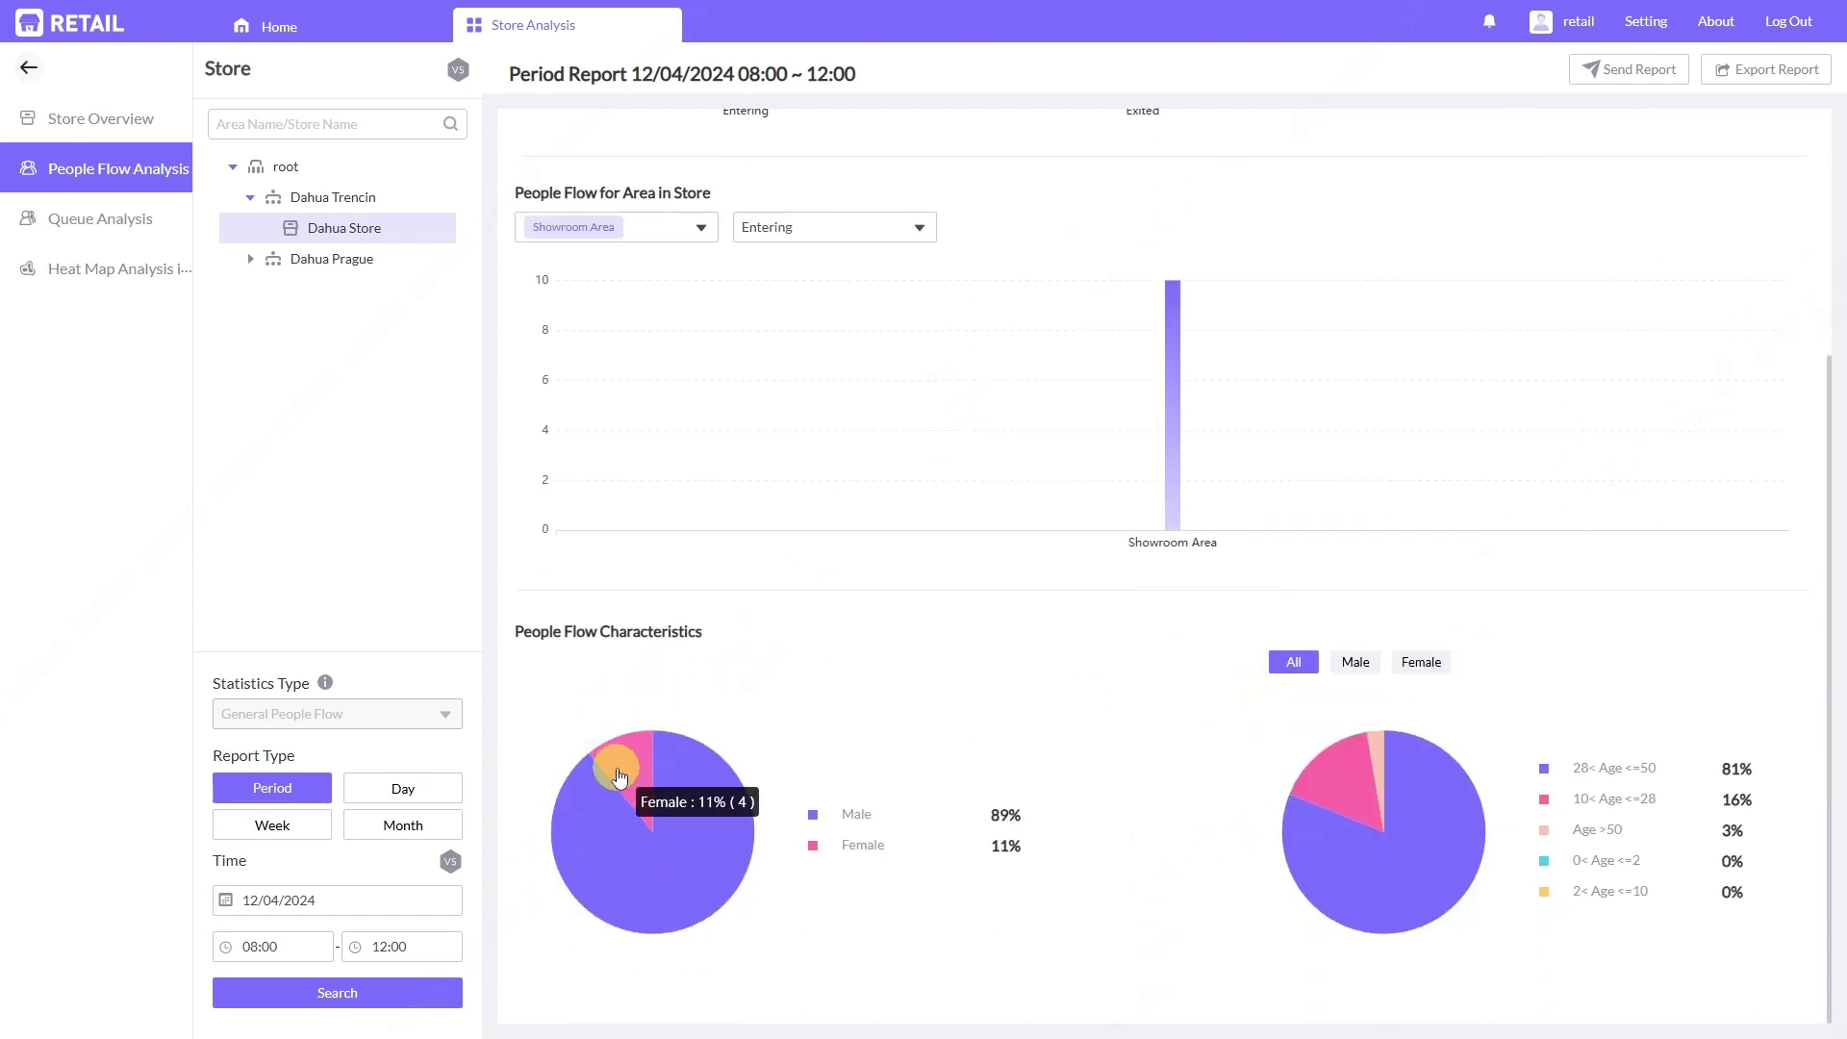
pyautogui.moveTo(668, 767)
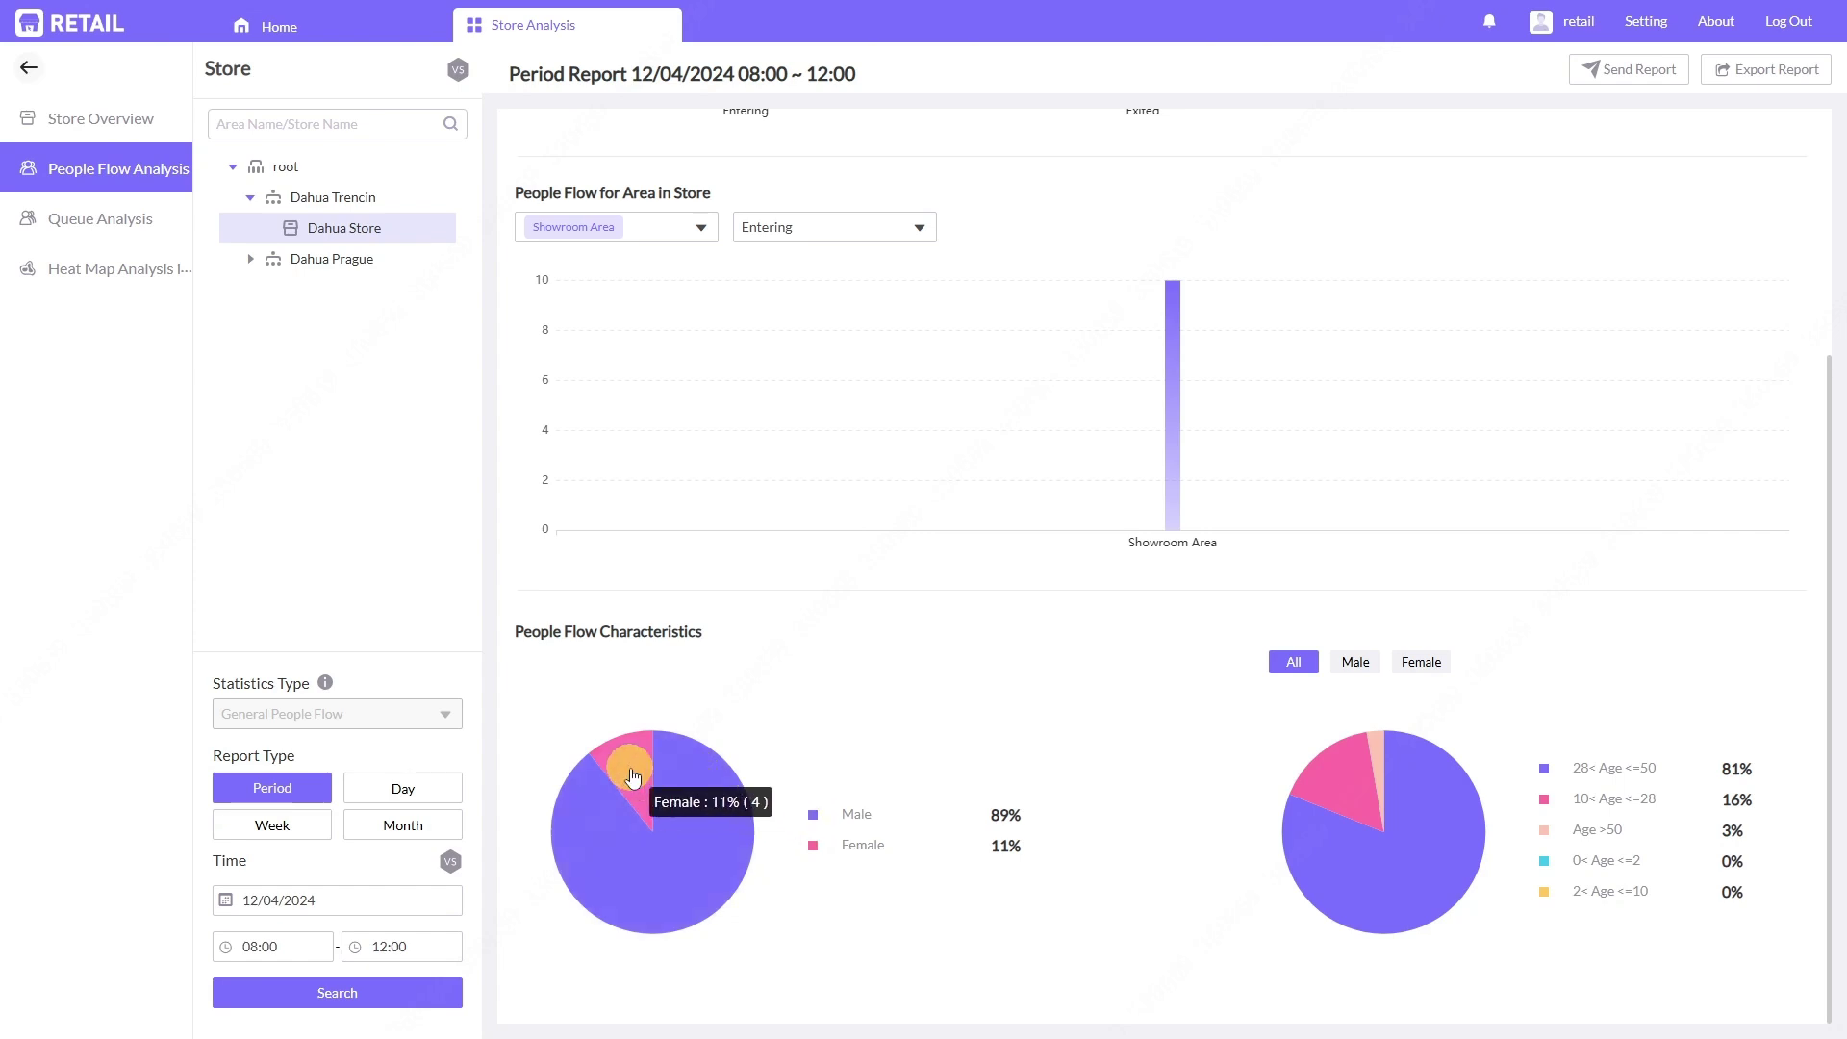
pyautogui.moveTo(1374, 760)
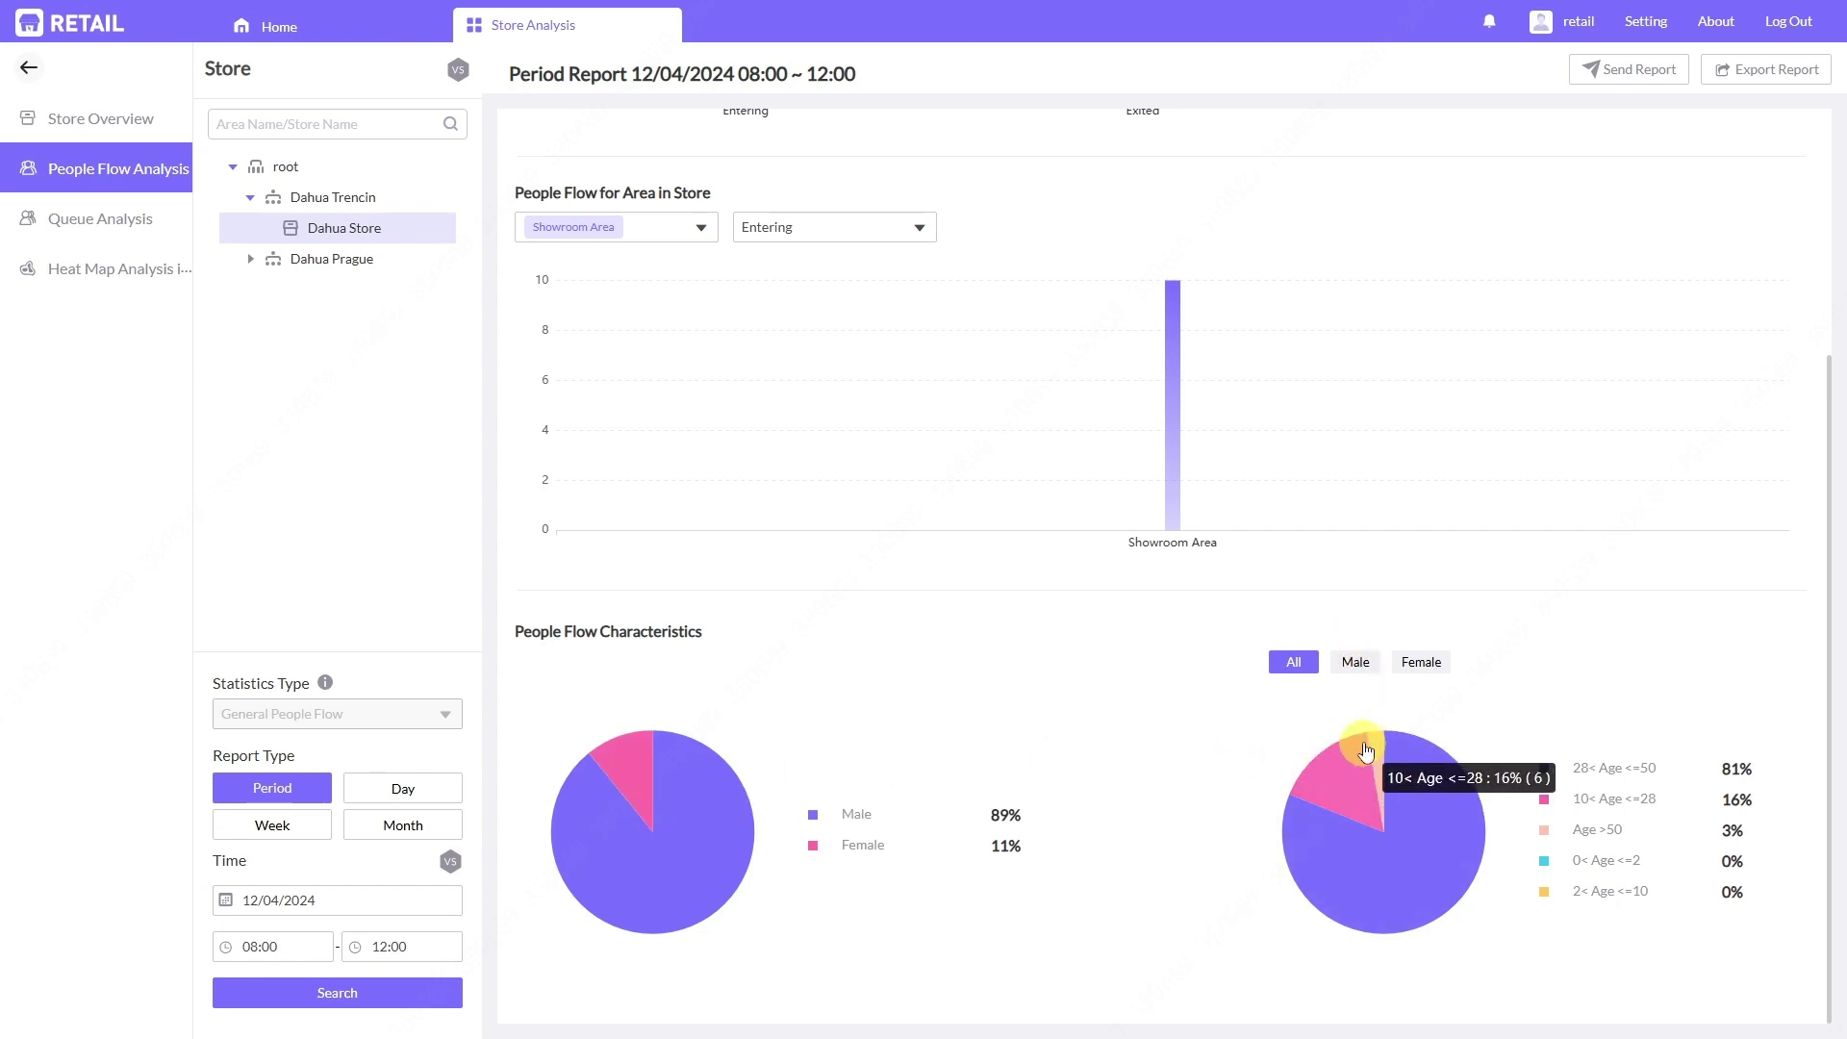
pyautogui.click(1355, 662)
pyautogui.click(1419, 664)
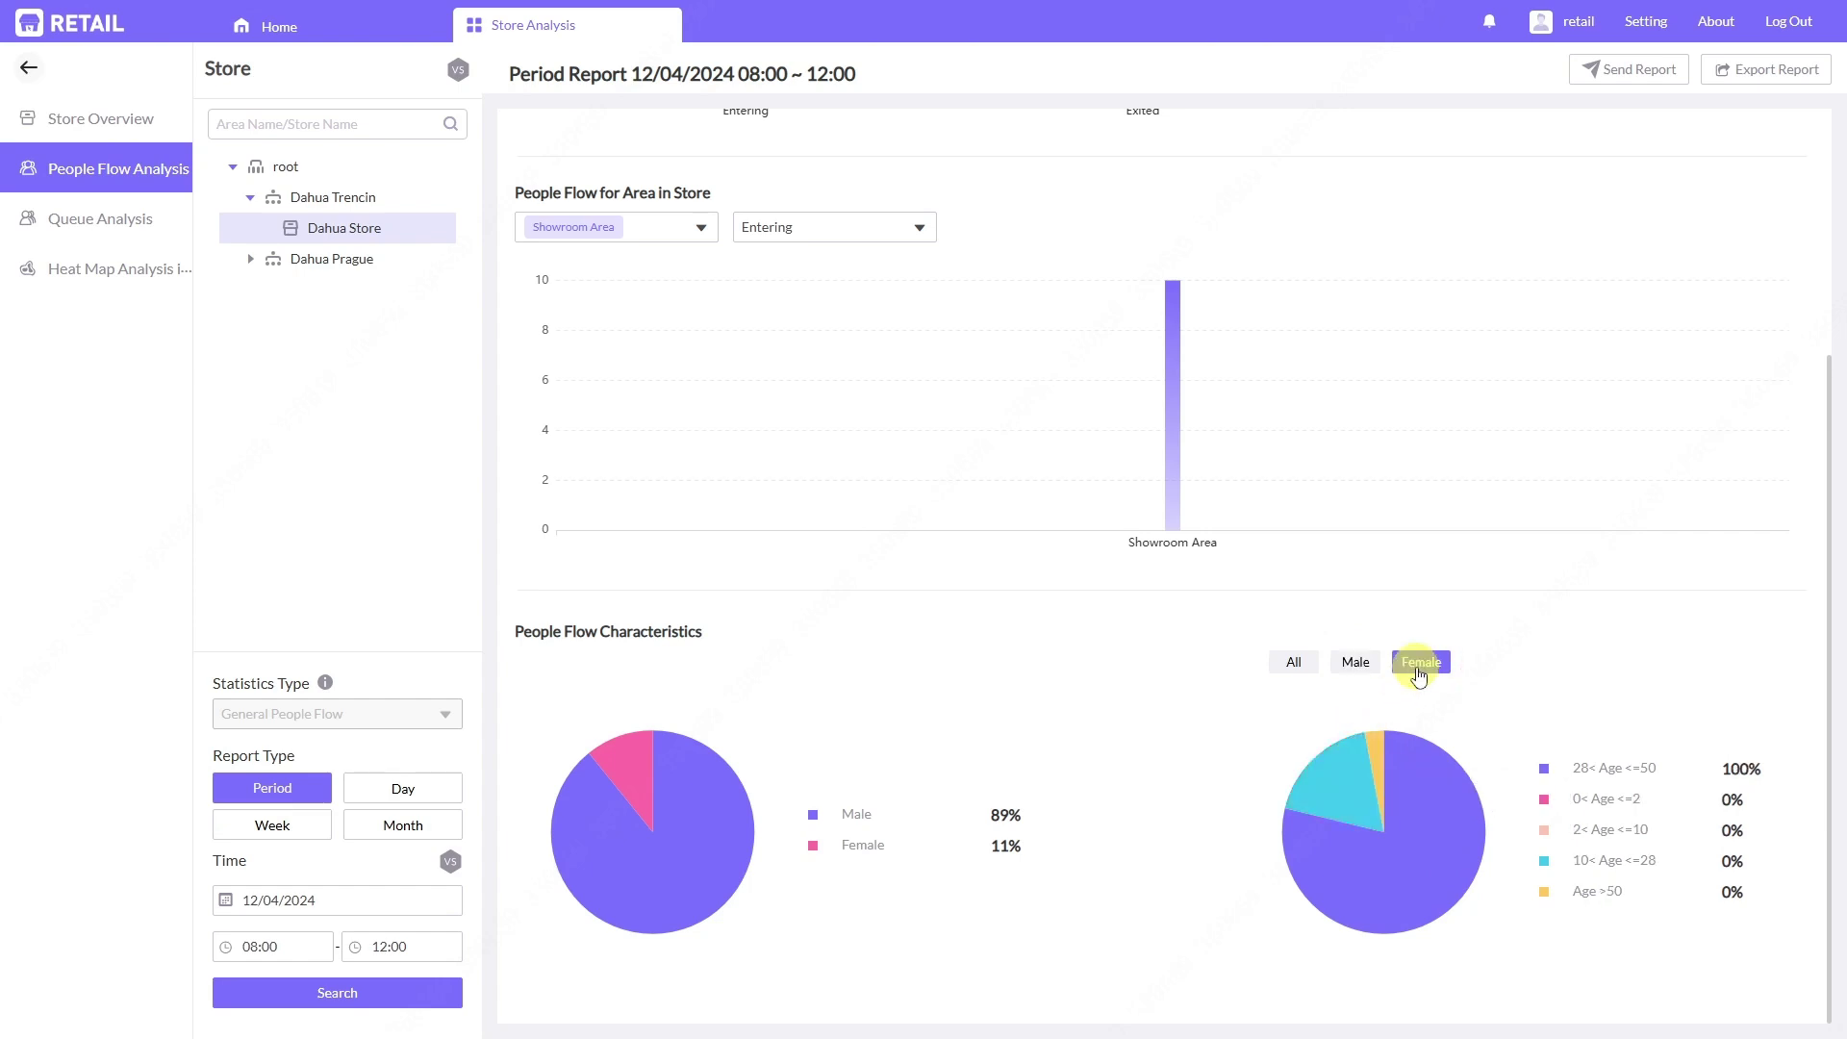
pyautogui.click(1359, 662)
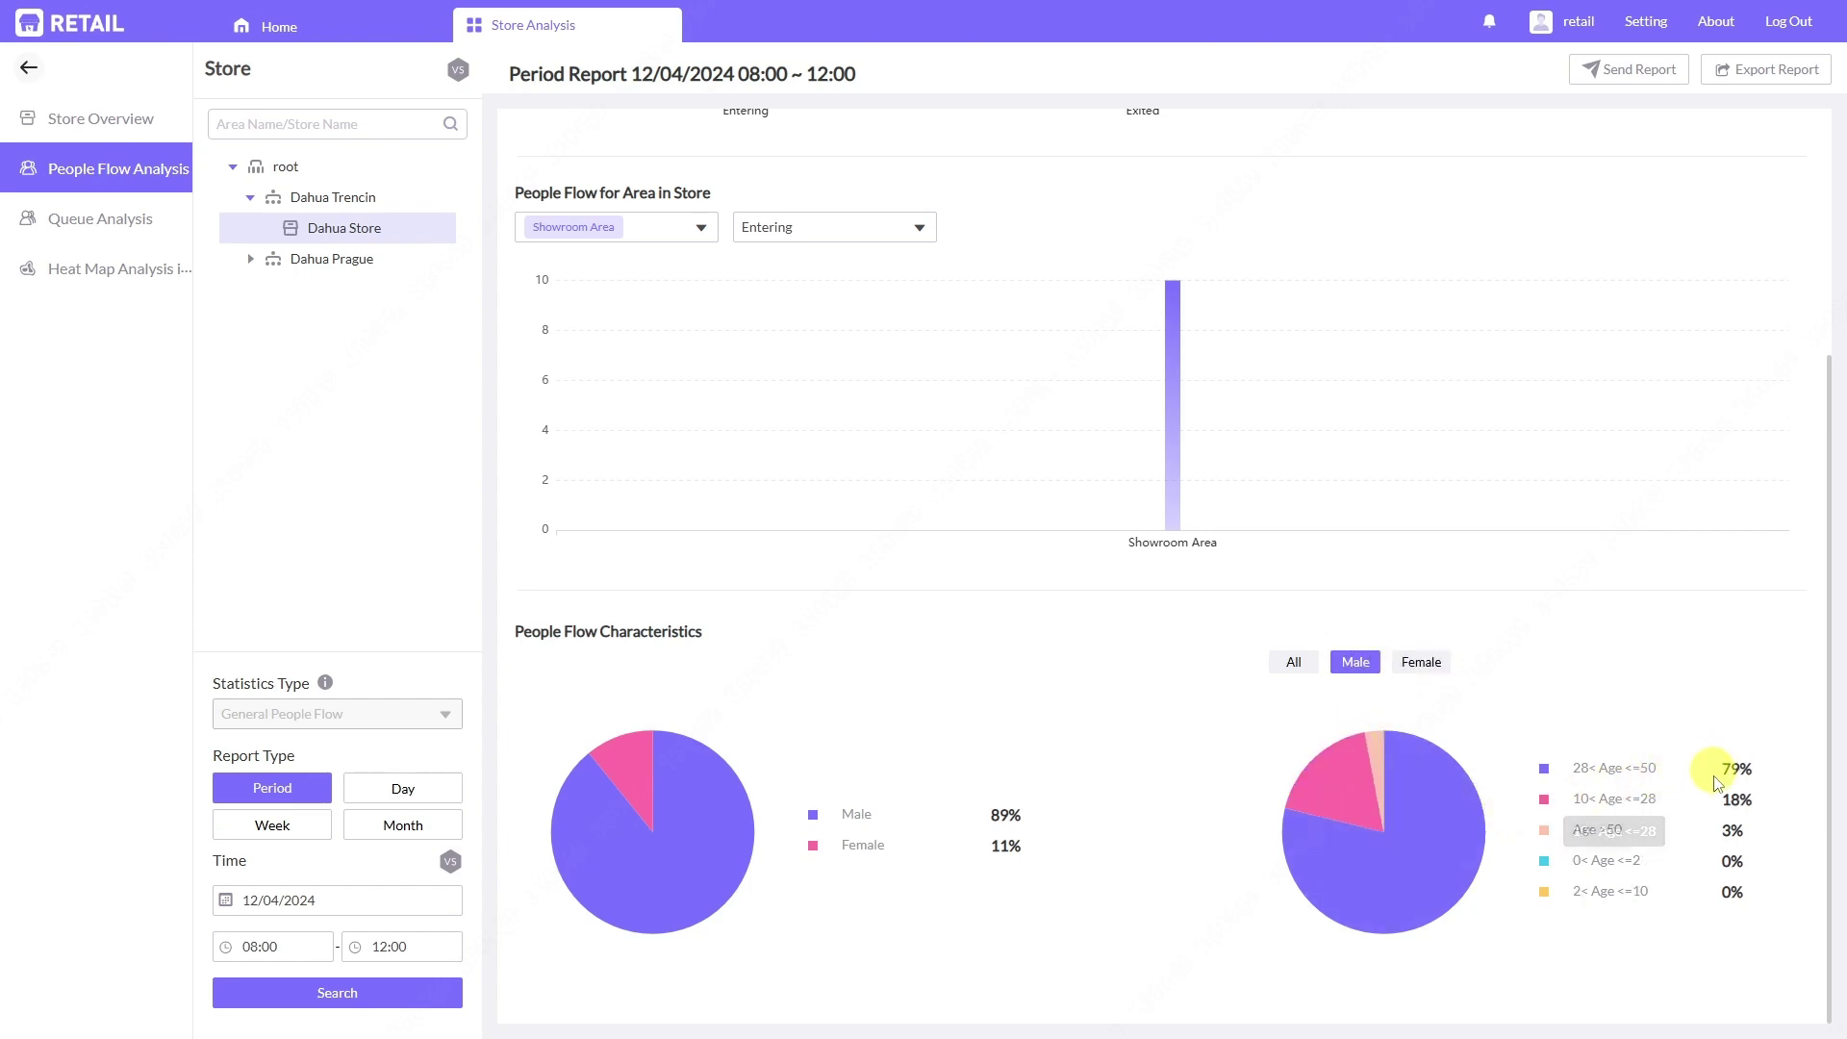
pyautogui.moveTo(1414, 827)
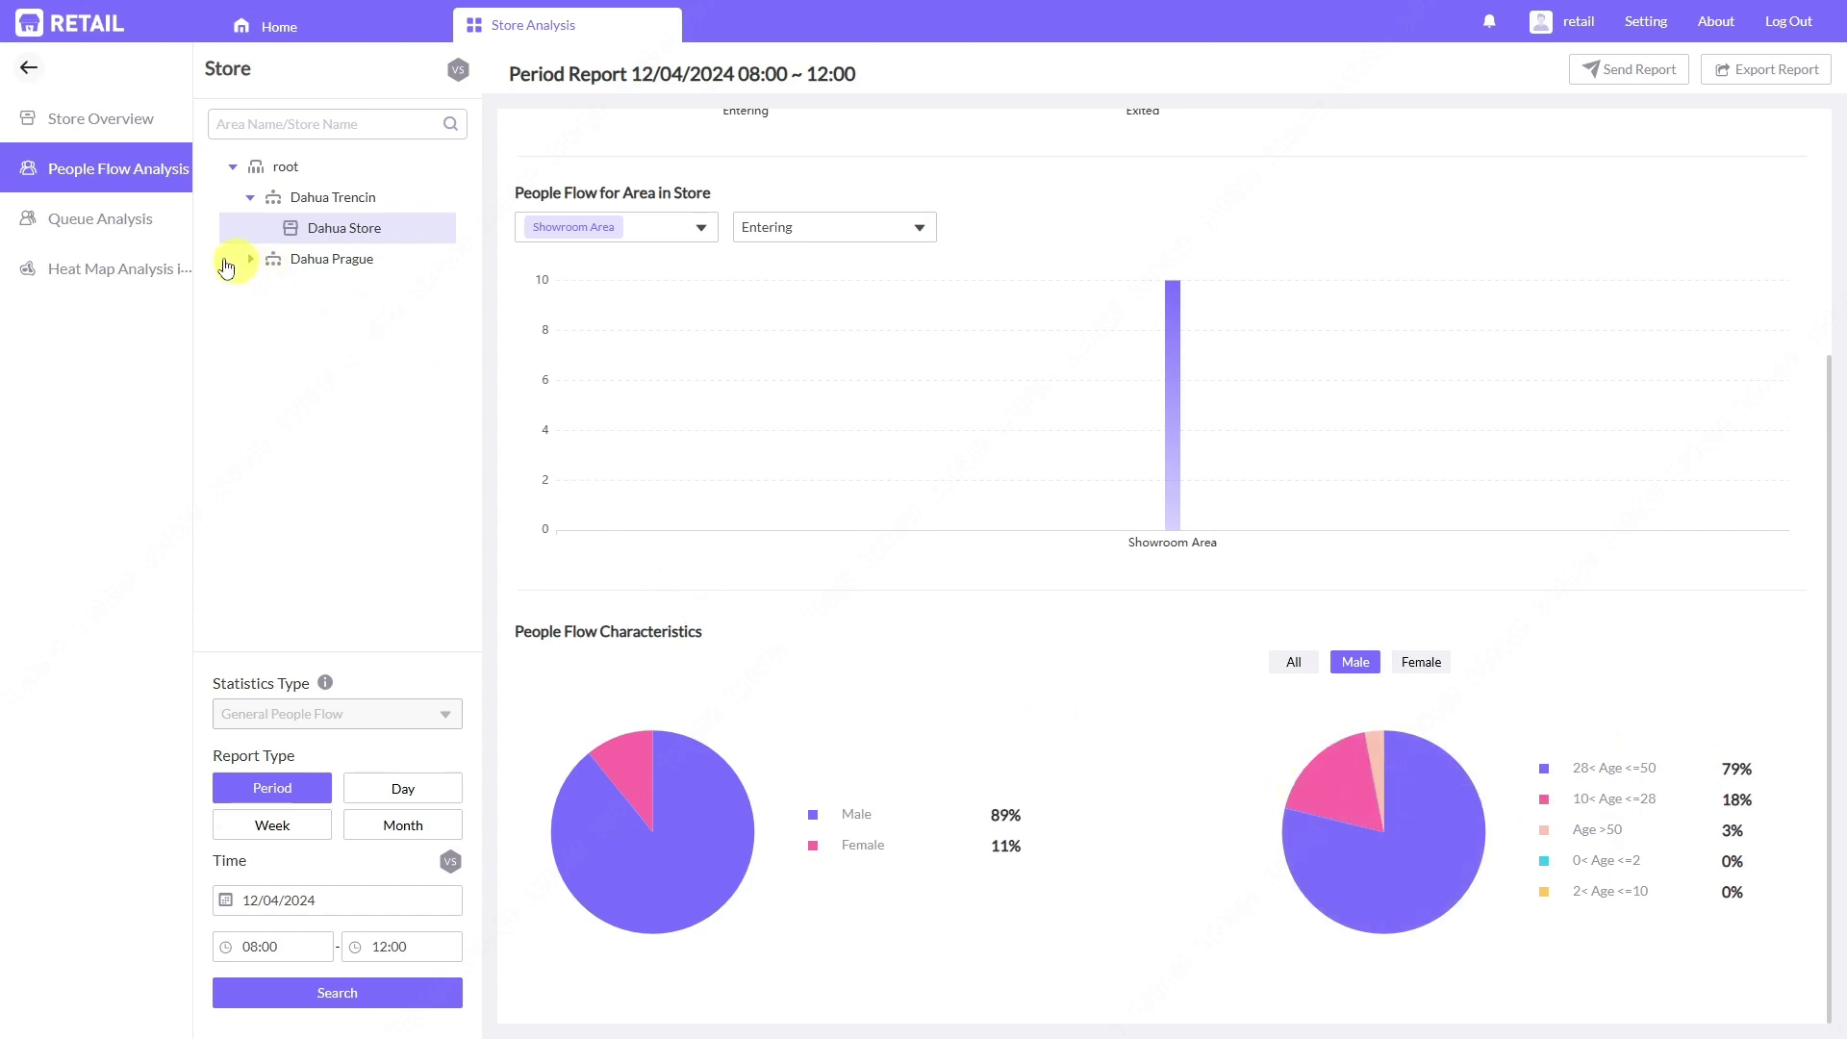
# Generate the daily Queue Analysis report for Dahua Store.
pyautogui.click(116, 216)
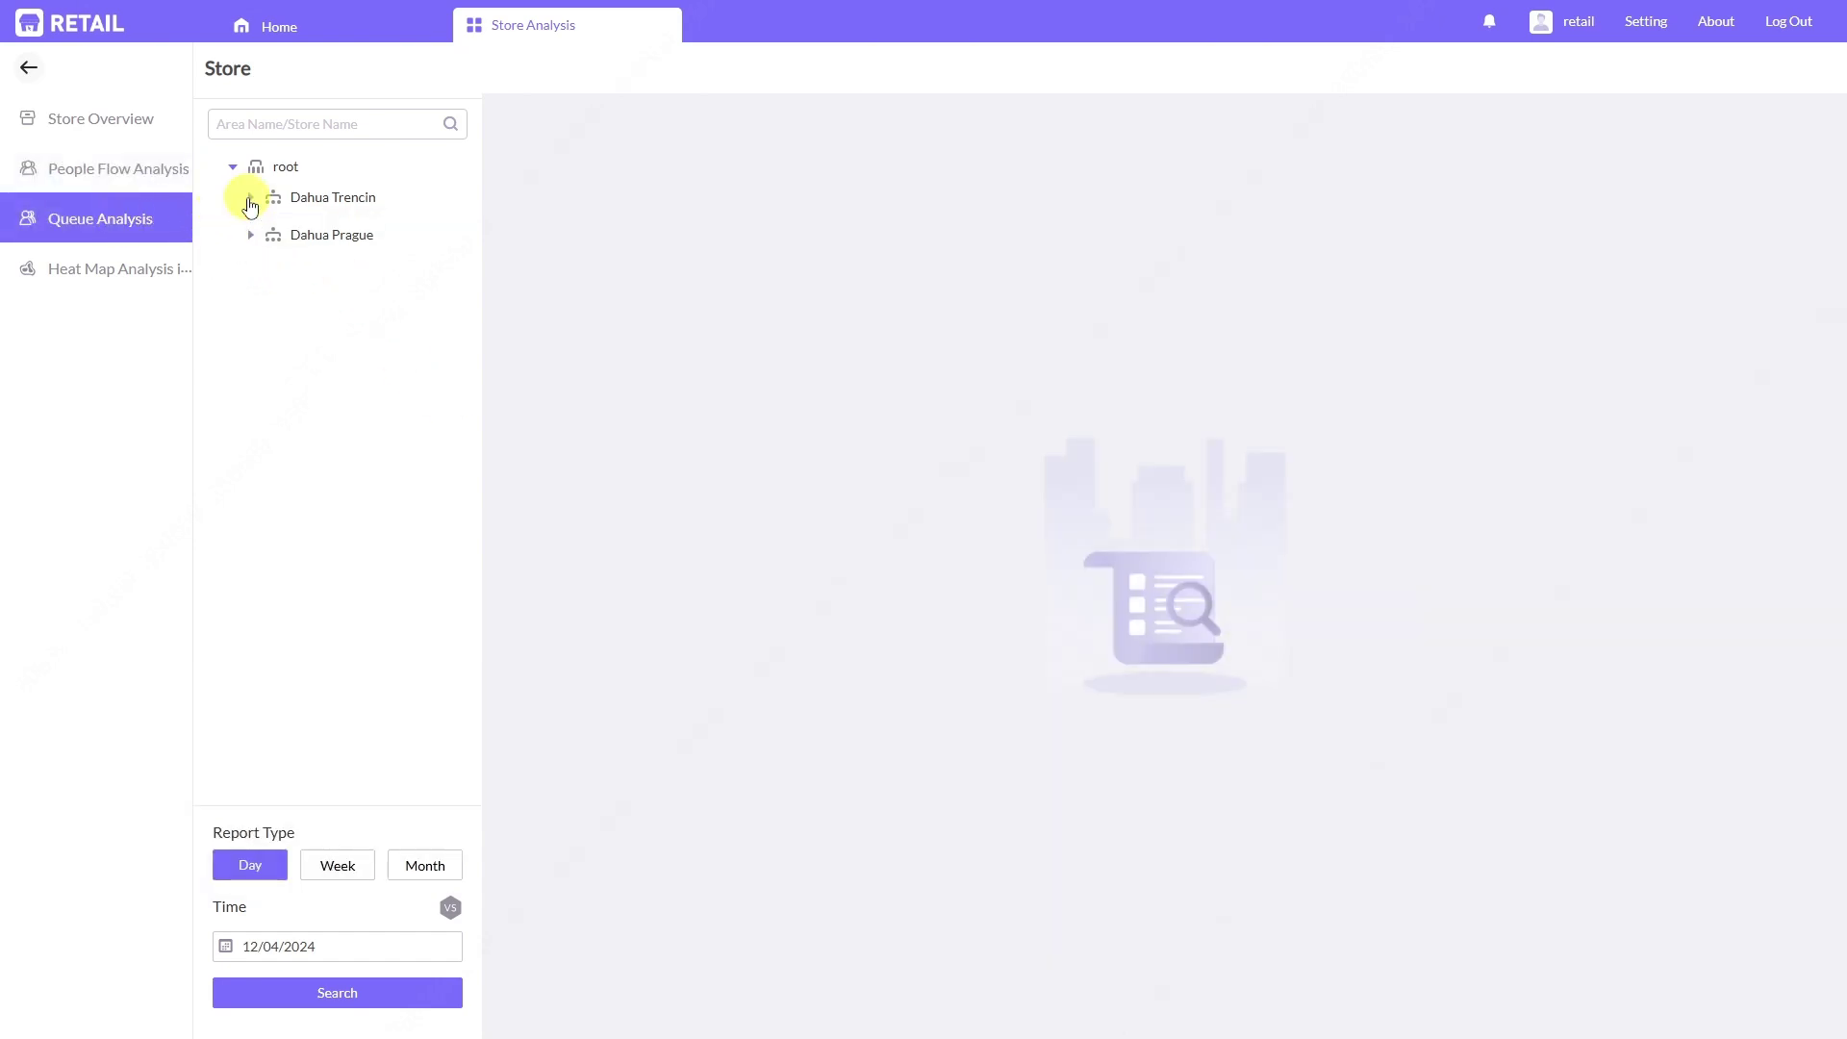
pyautogui.click(249, 198)
pyautogui.click(325, 228)
pyautogui.click(364, 994)
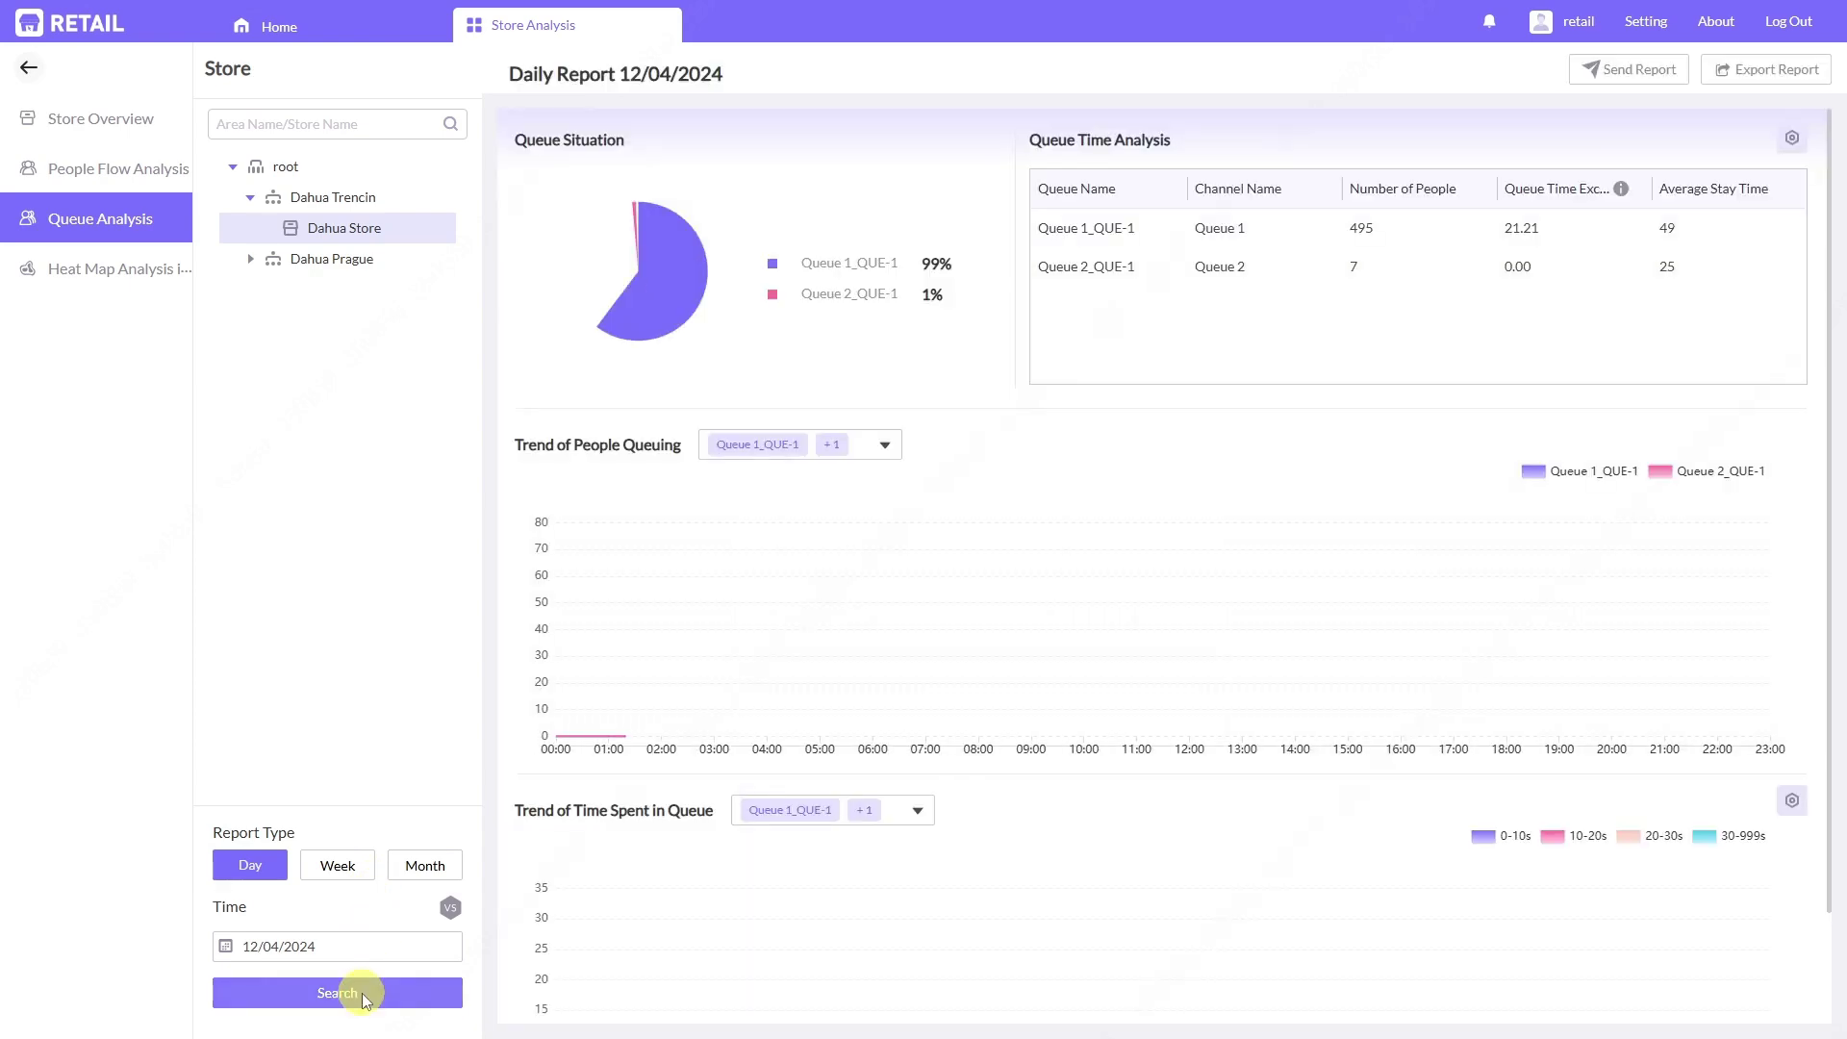
pyautogui.moveTo(636, 224)
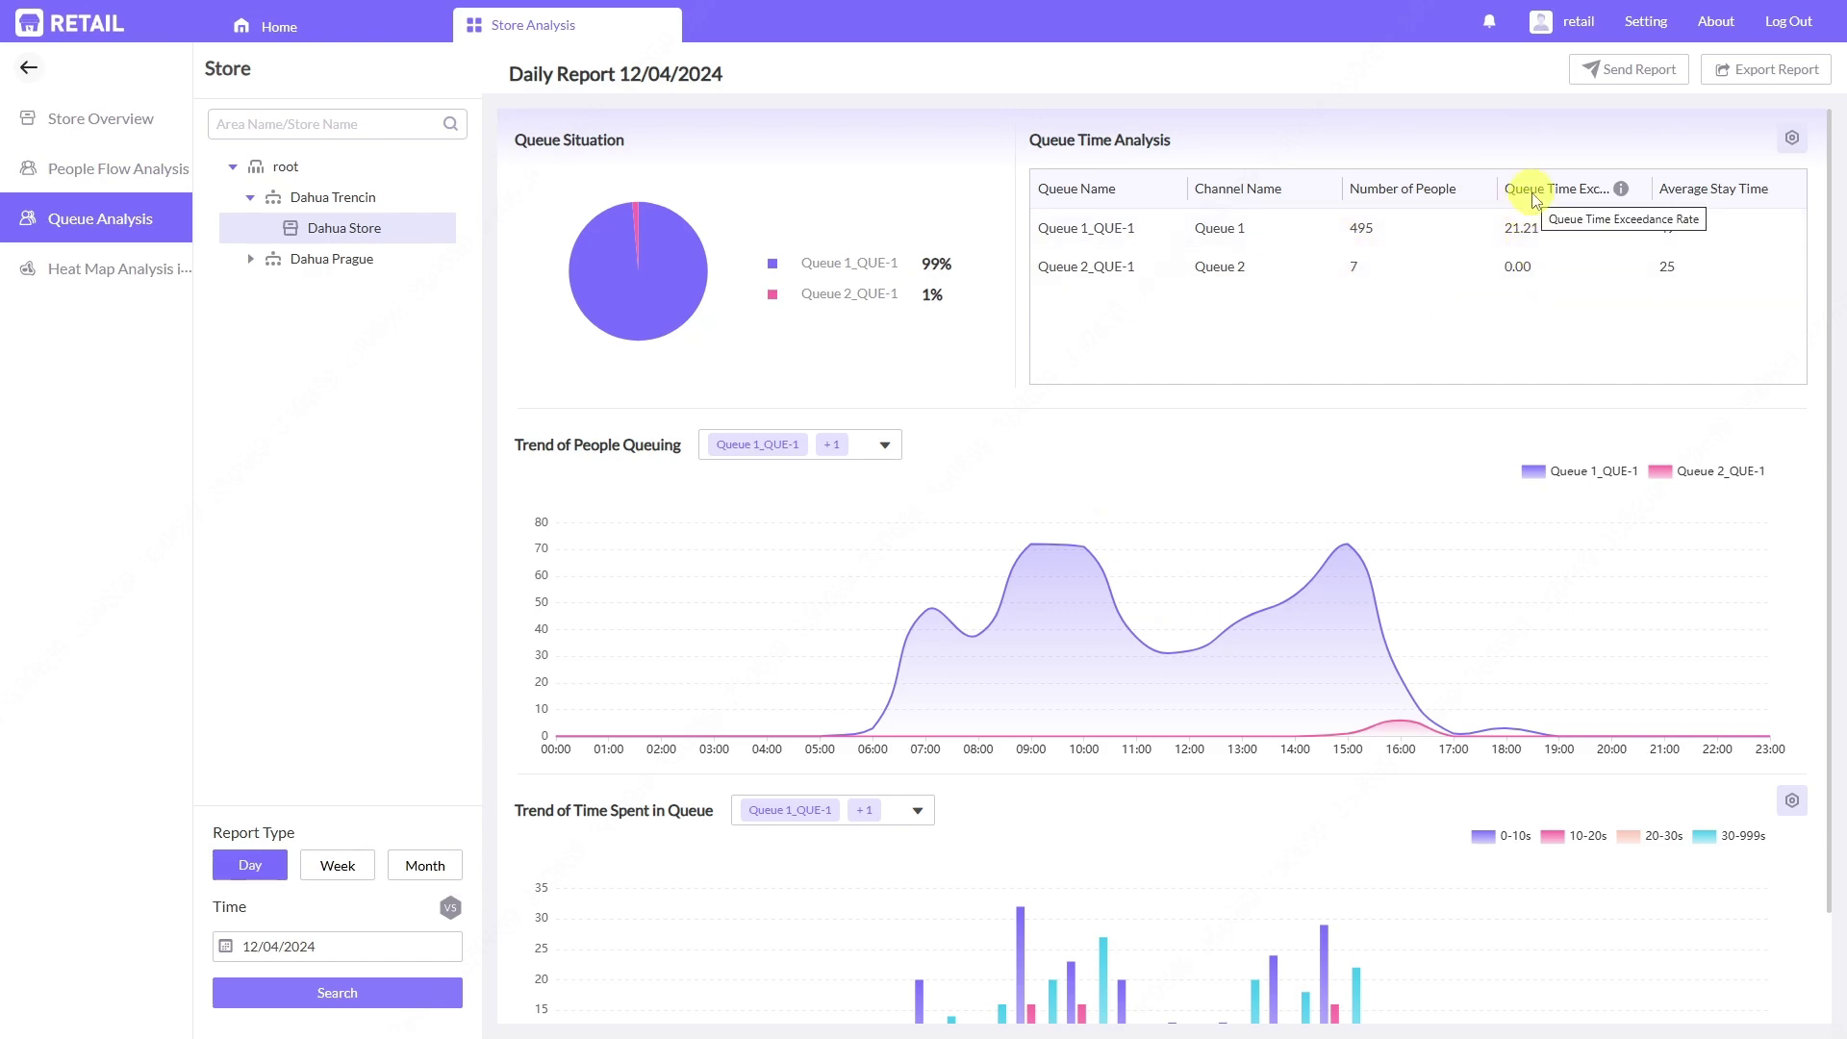
# Change the Queue Time Analysis threshold from 60 to 30 seconds.
pyautogui.click(1793, 138)
pyautogui.click(818, 525)
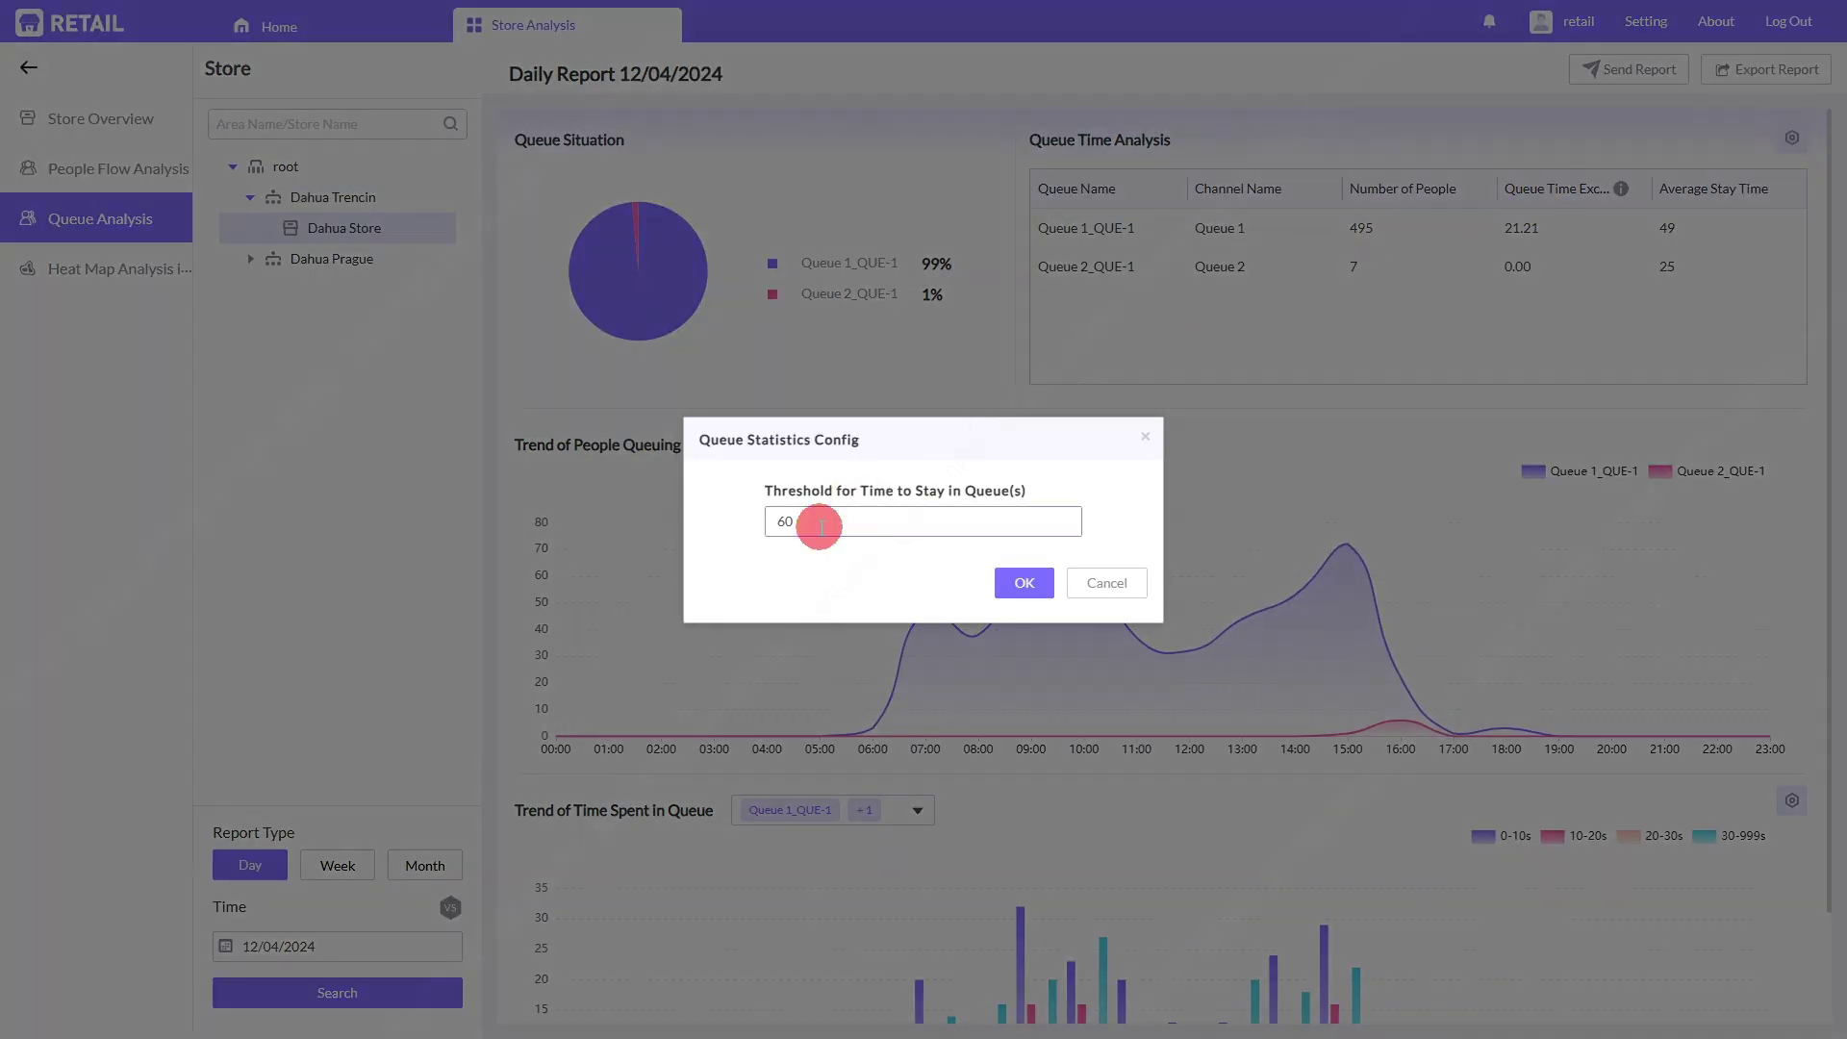
pyautogui.doubleClick(813, 521)
pyautogui.write('30')
pyautogui.click(1023, 582)
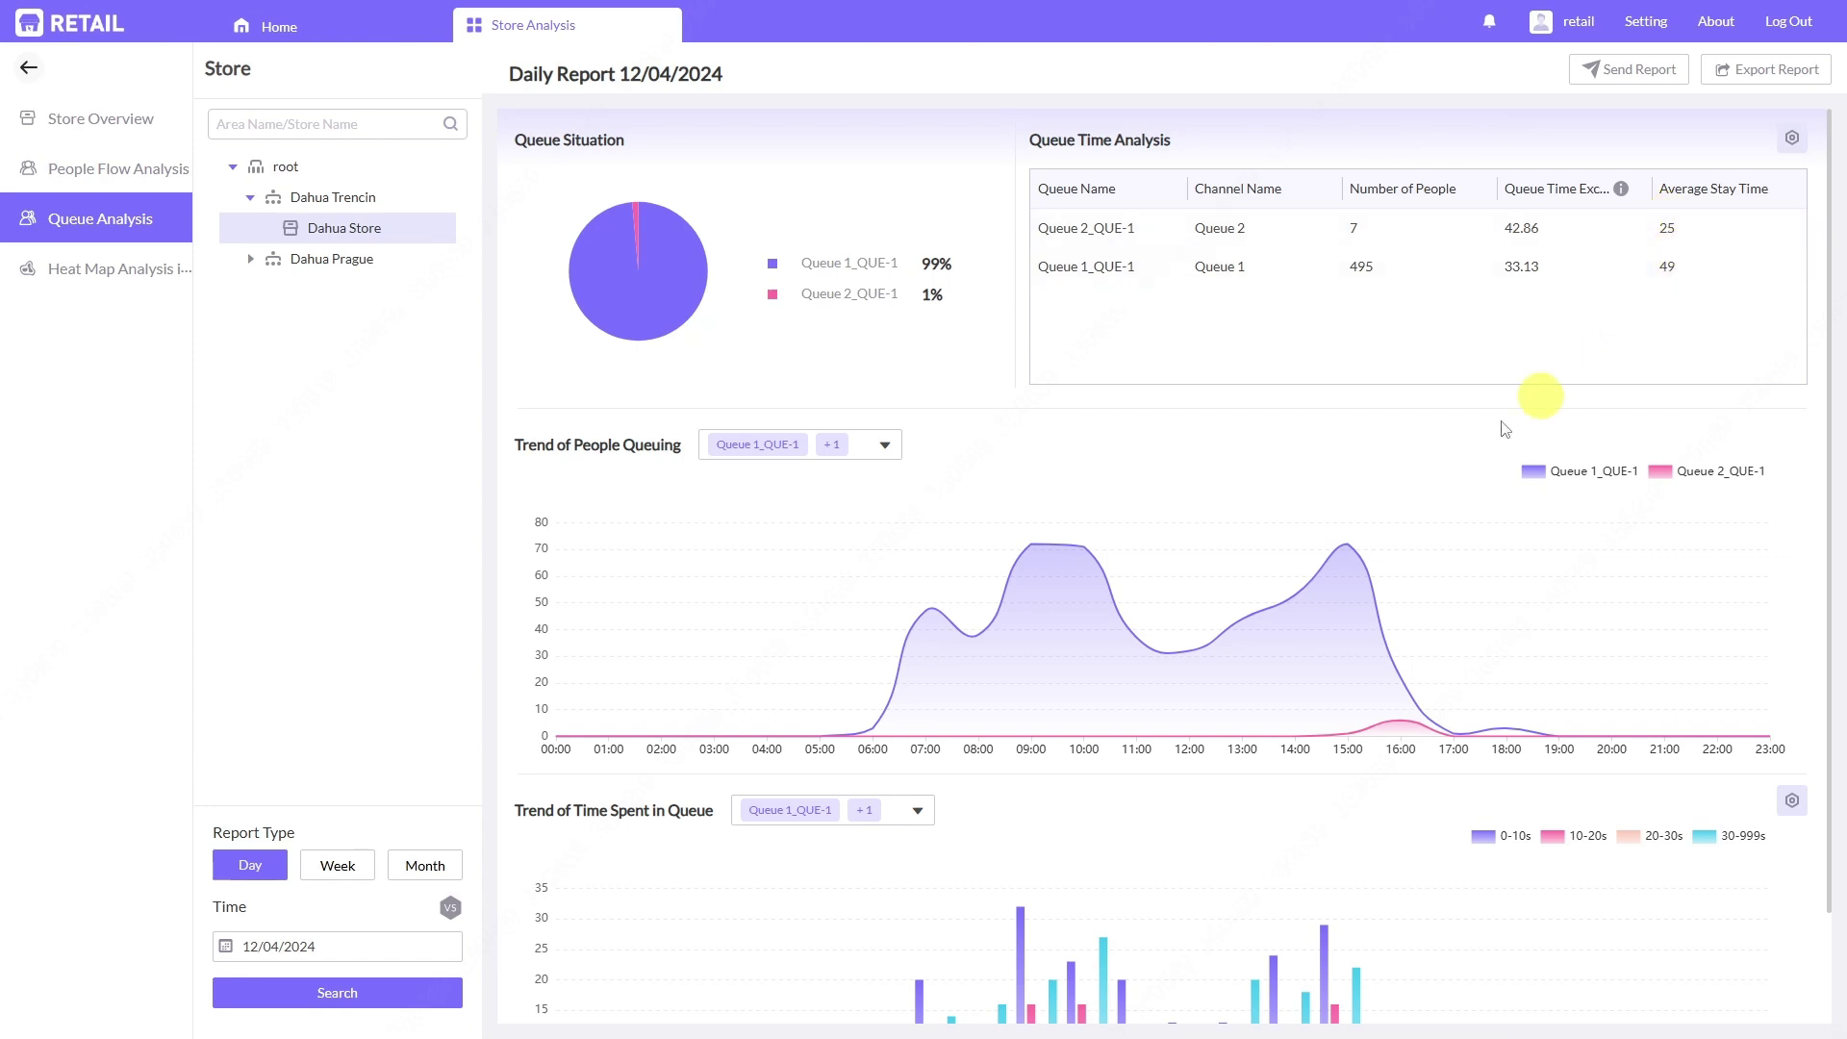
# Set the queue time interval limits to 20, 40, 60 and 999 seconds.
pyautogui.scroll(-1, 1043, 478)
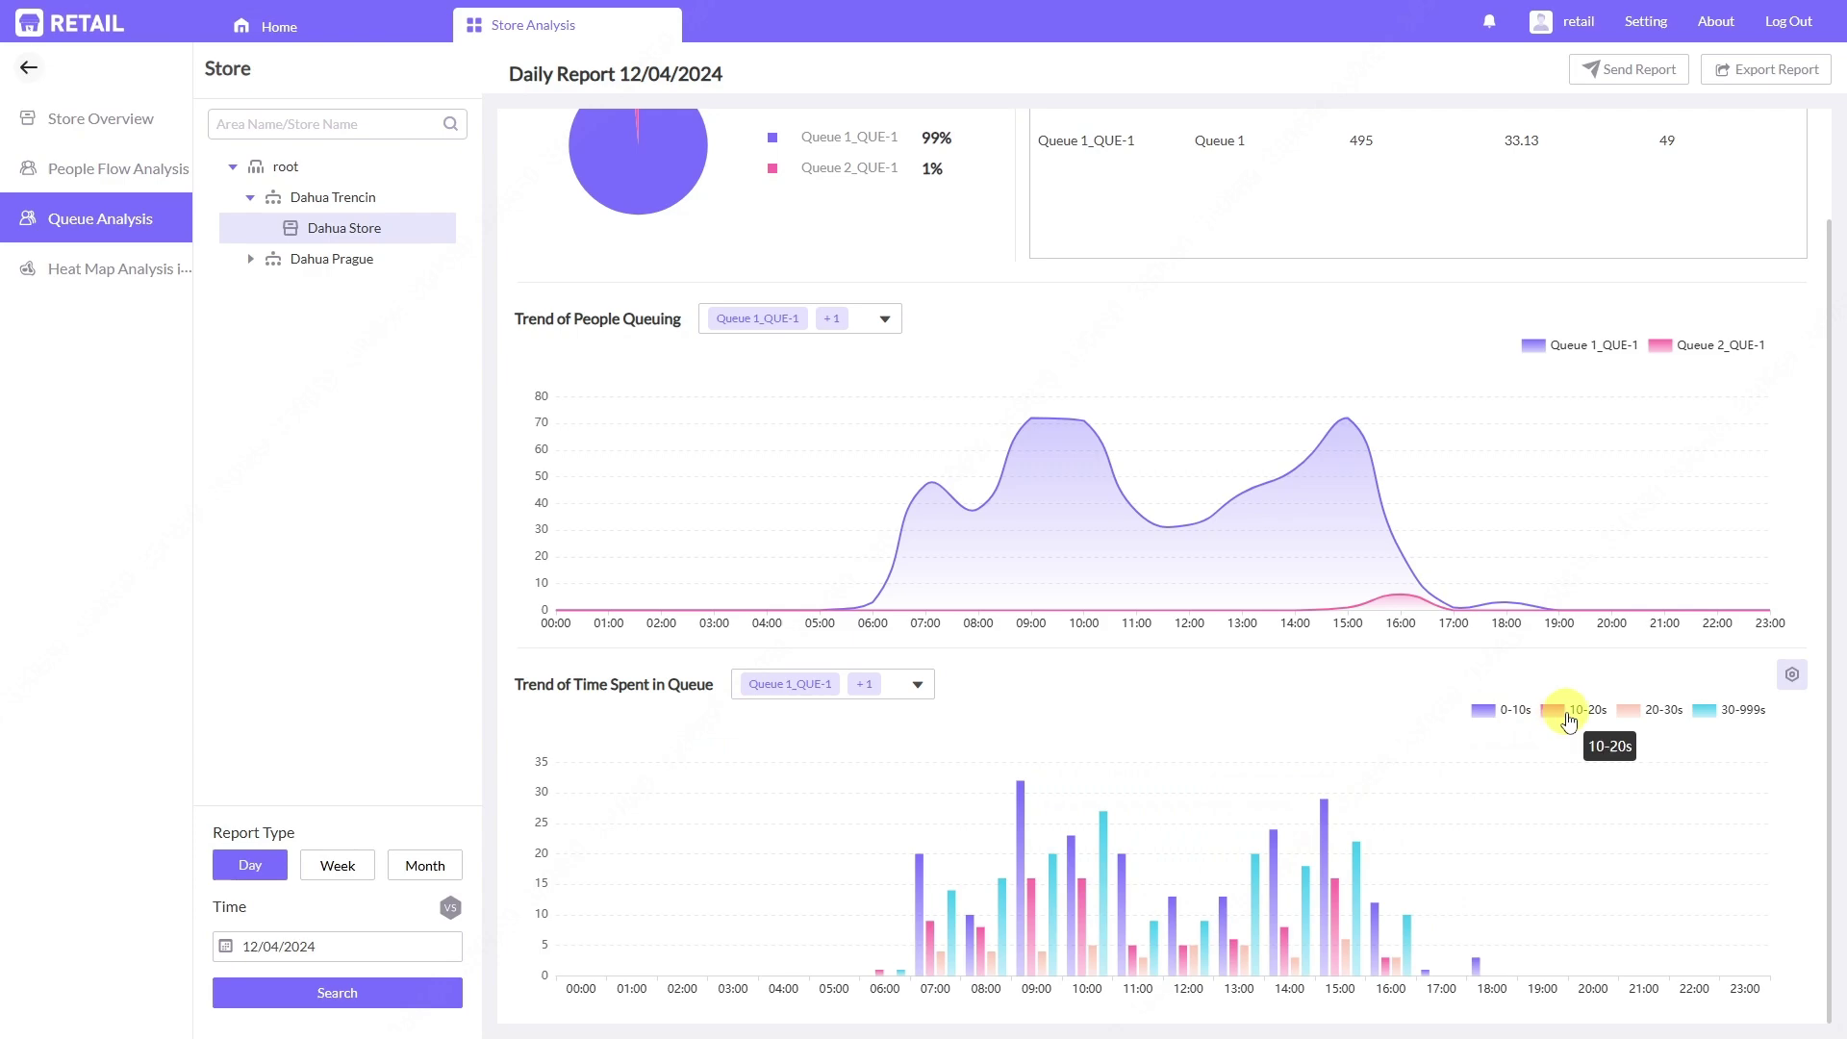
pyautogui.click(1792, 675)
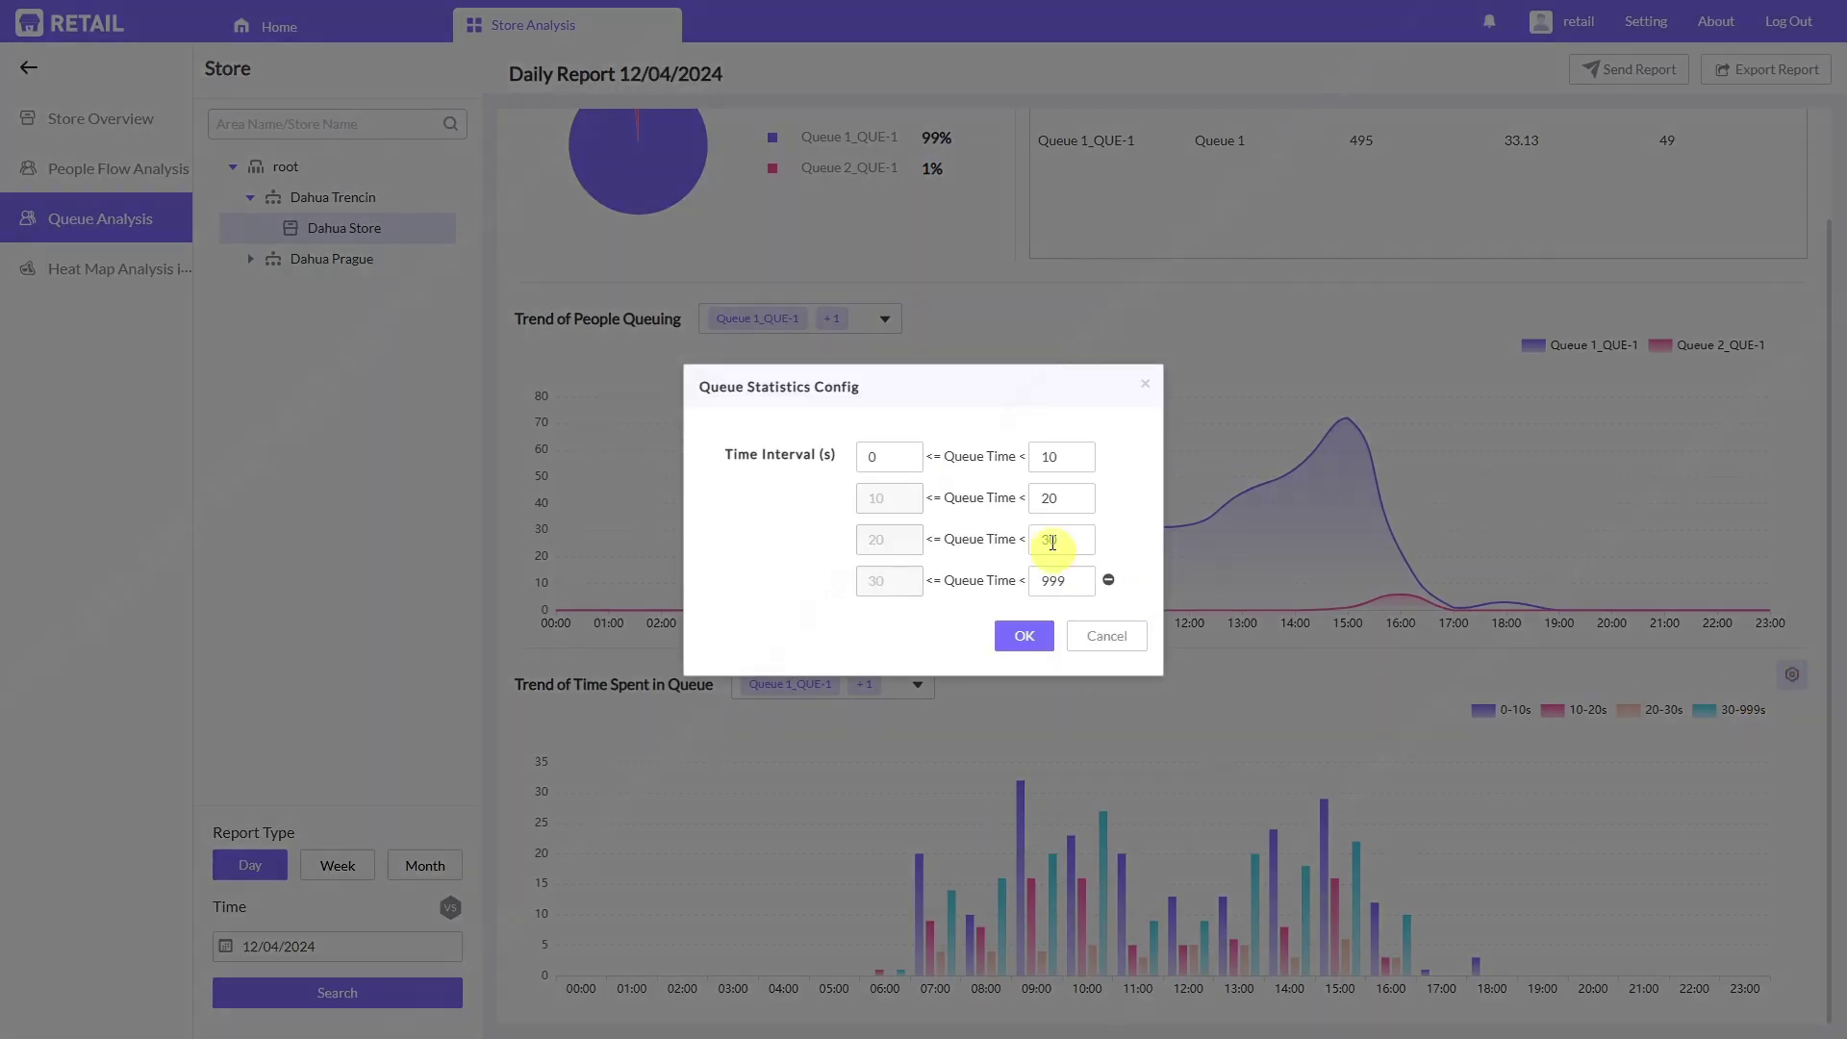
pyautogui.doubleClick(1053, 457)
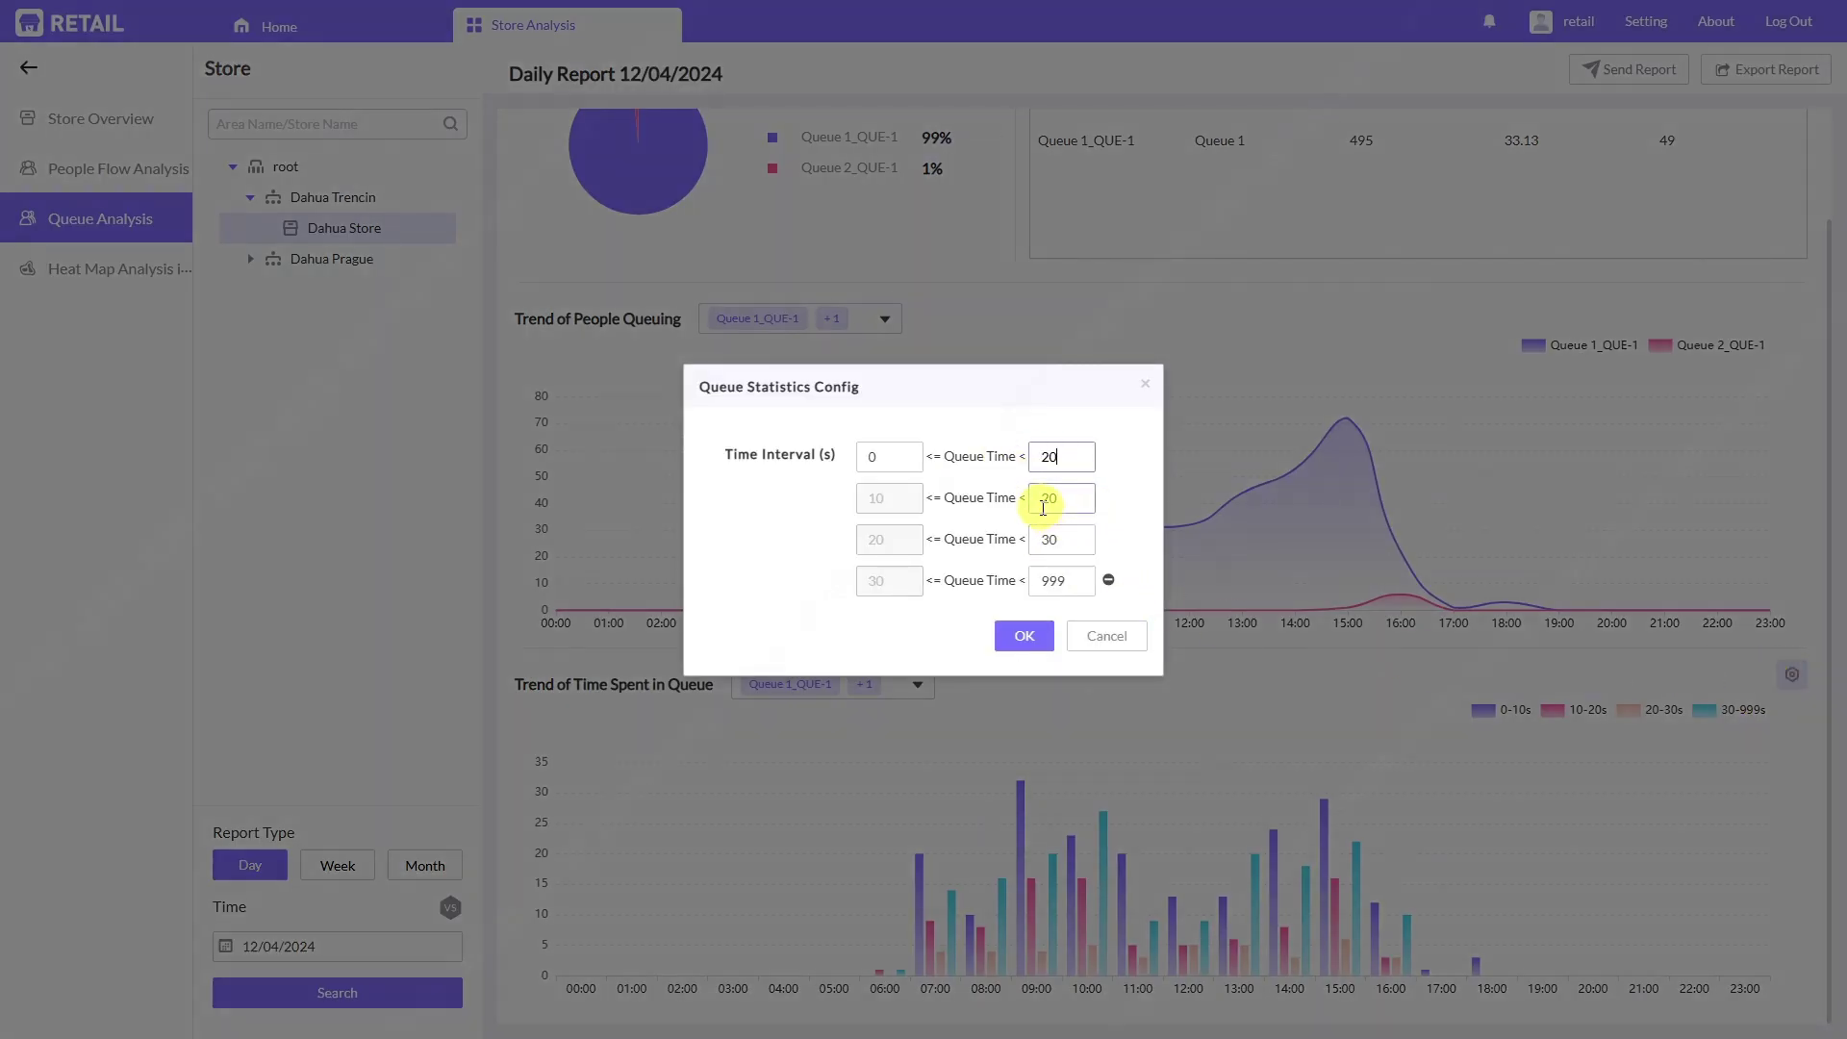
pyautogui.doubleClick(1049, 499)
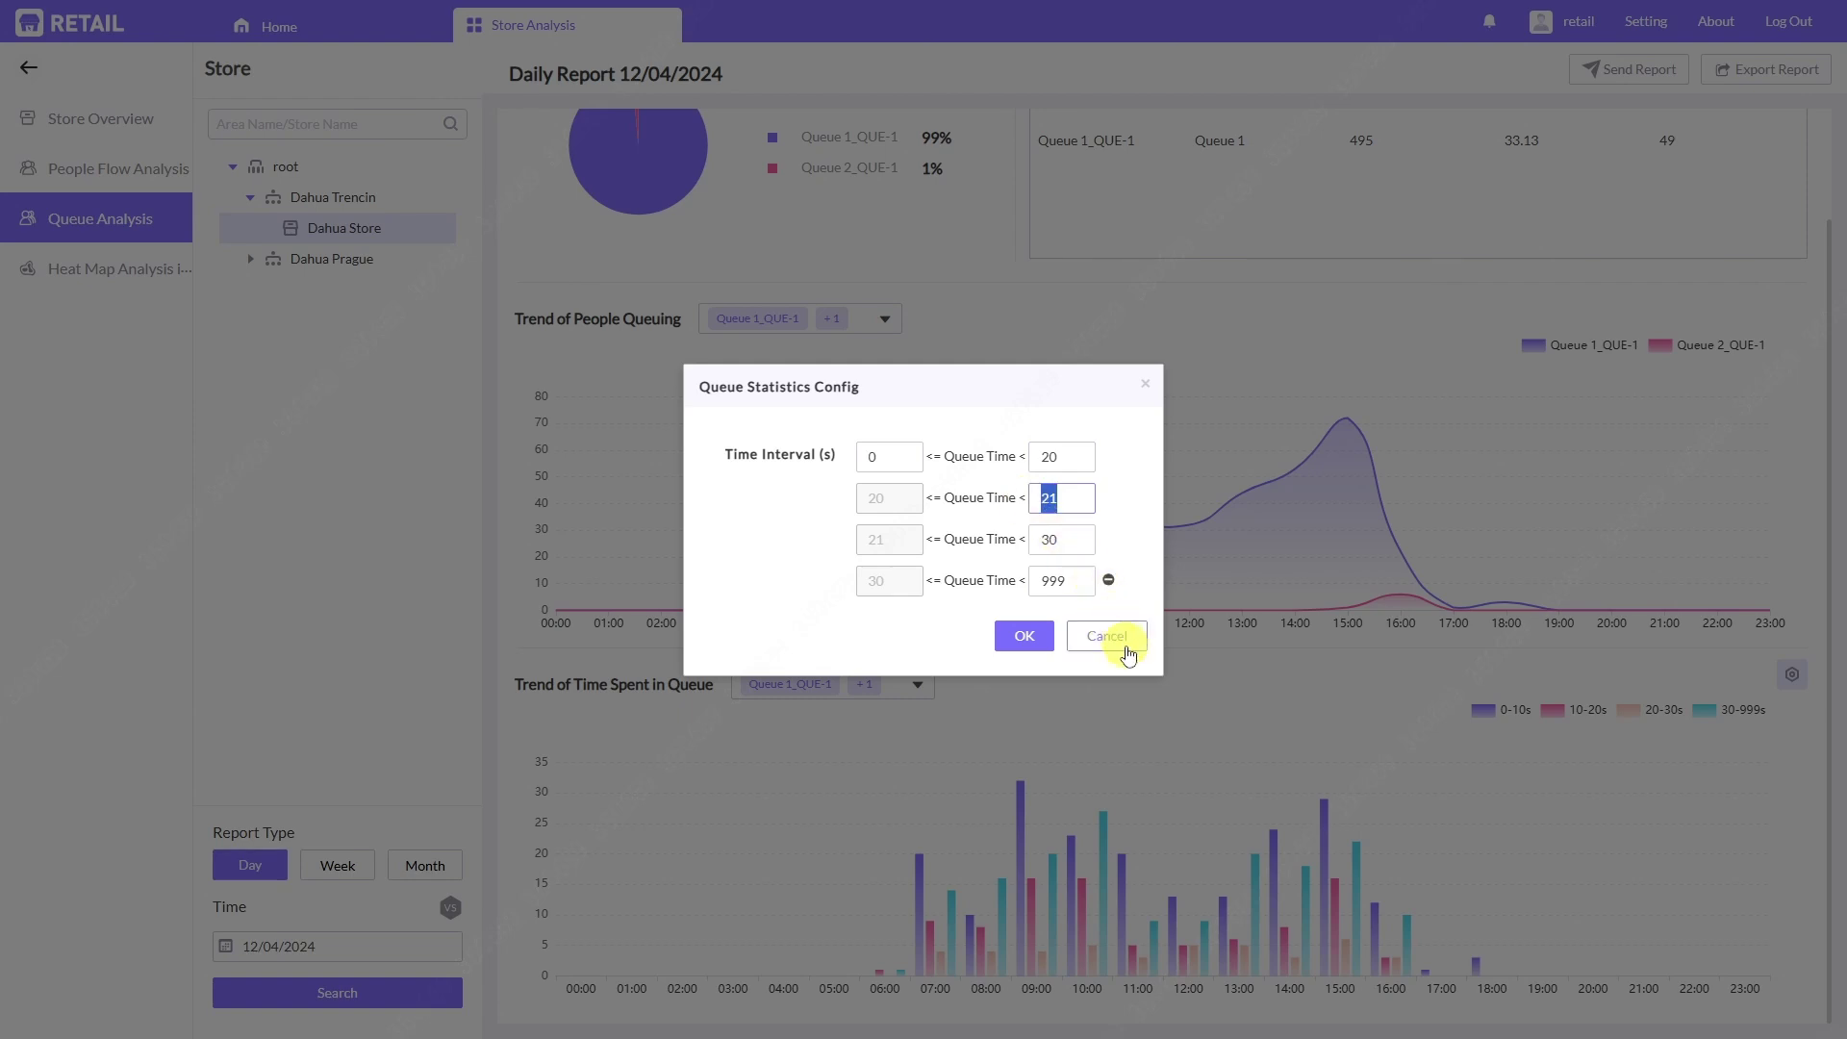
pyautogui.write('40')
pyautogui.doubleClick(1055, 539)
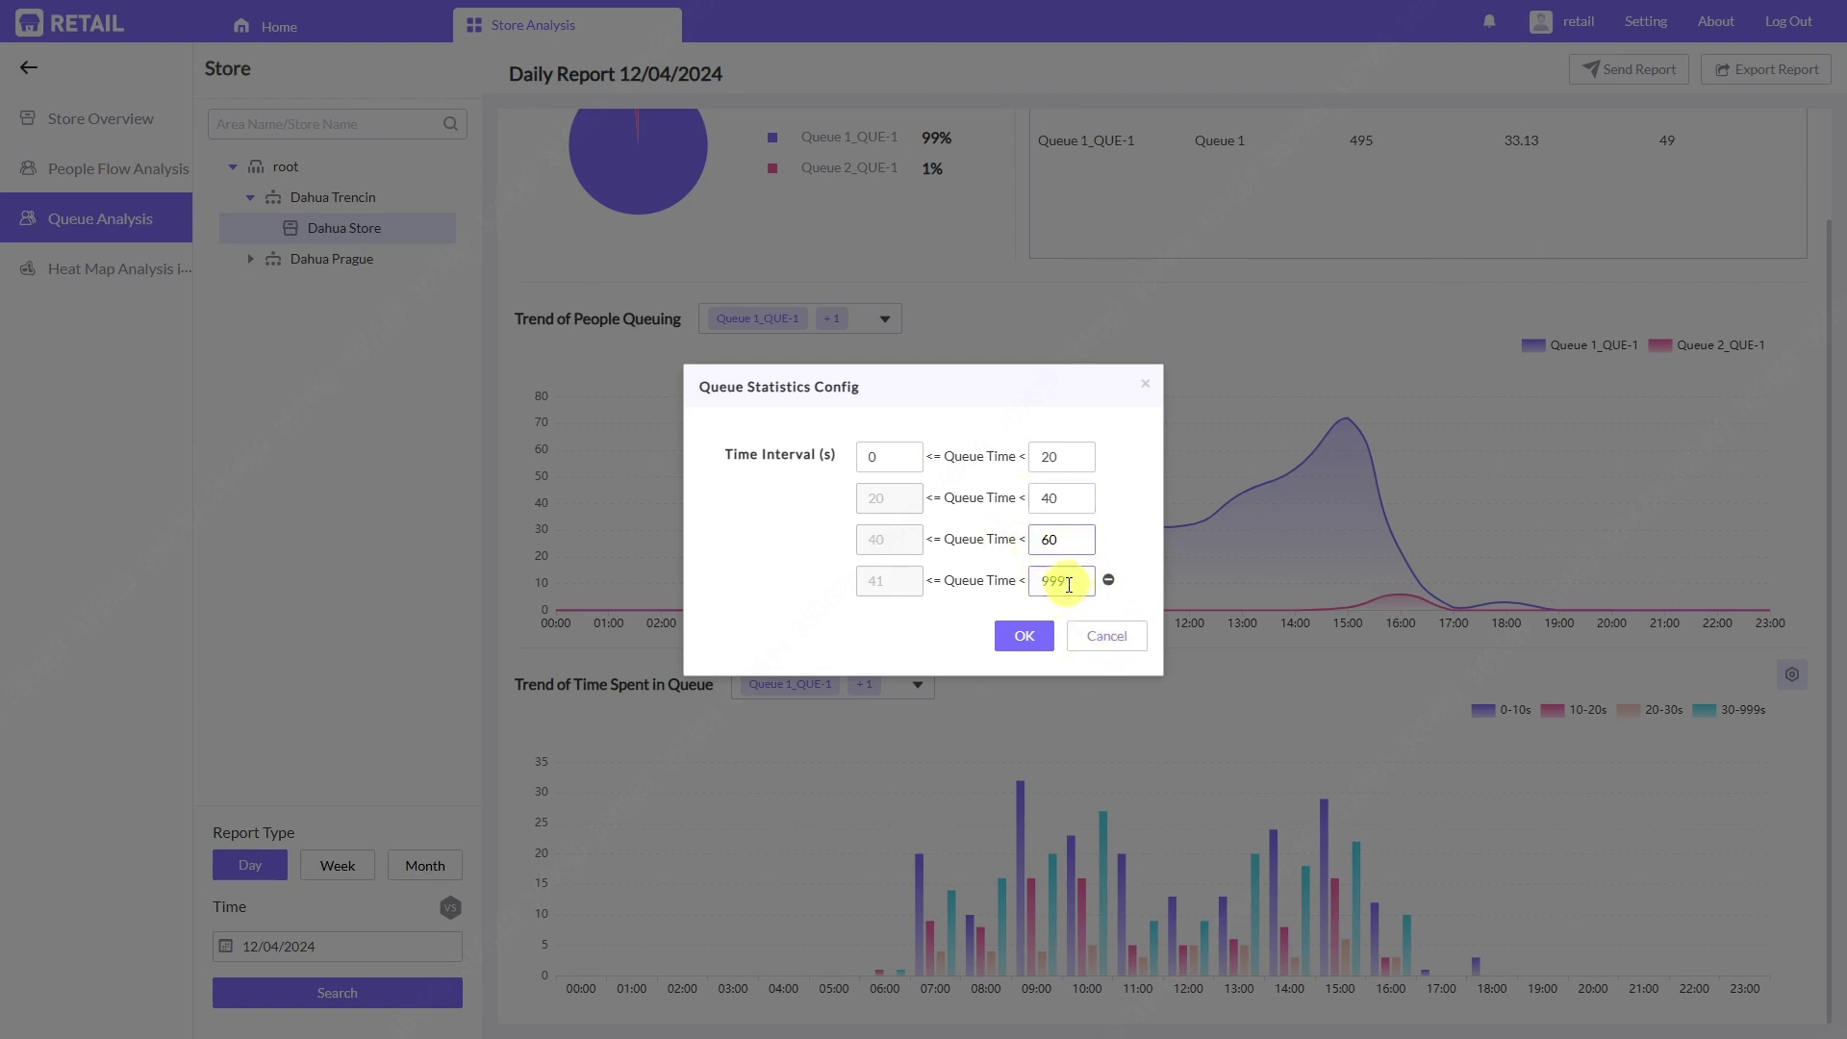
pyautogui.click(1046, 628)
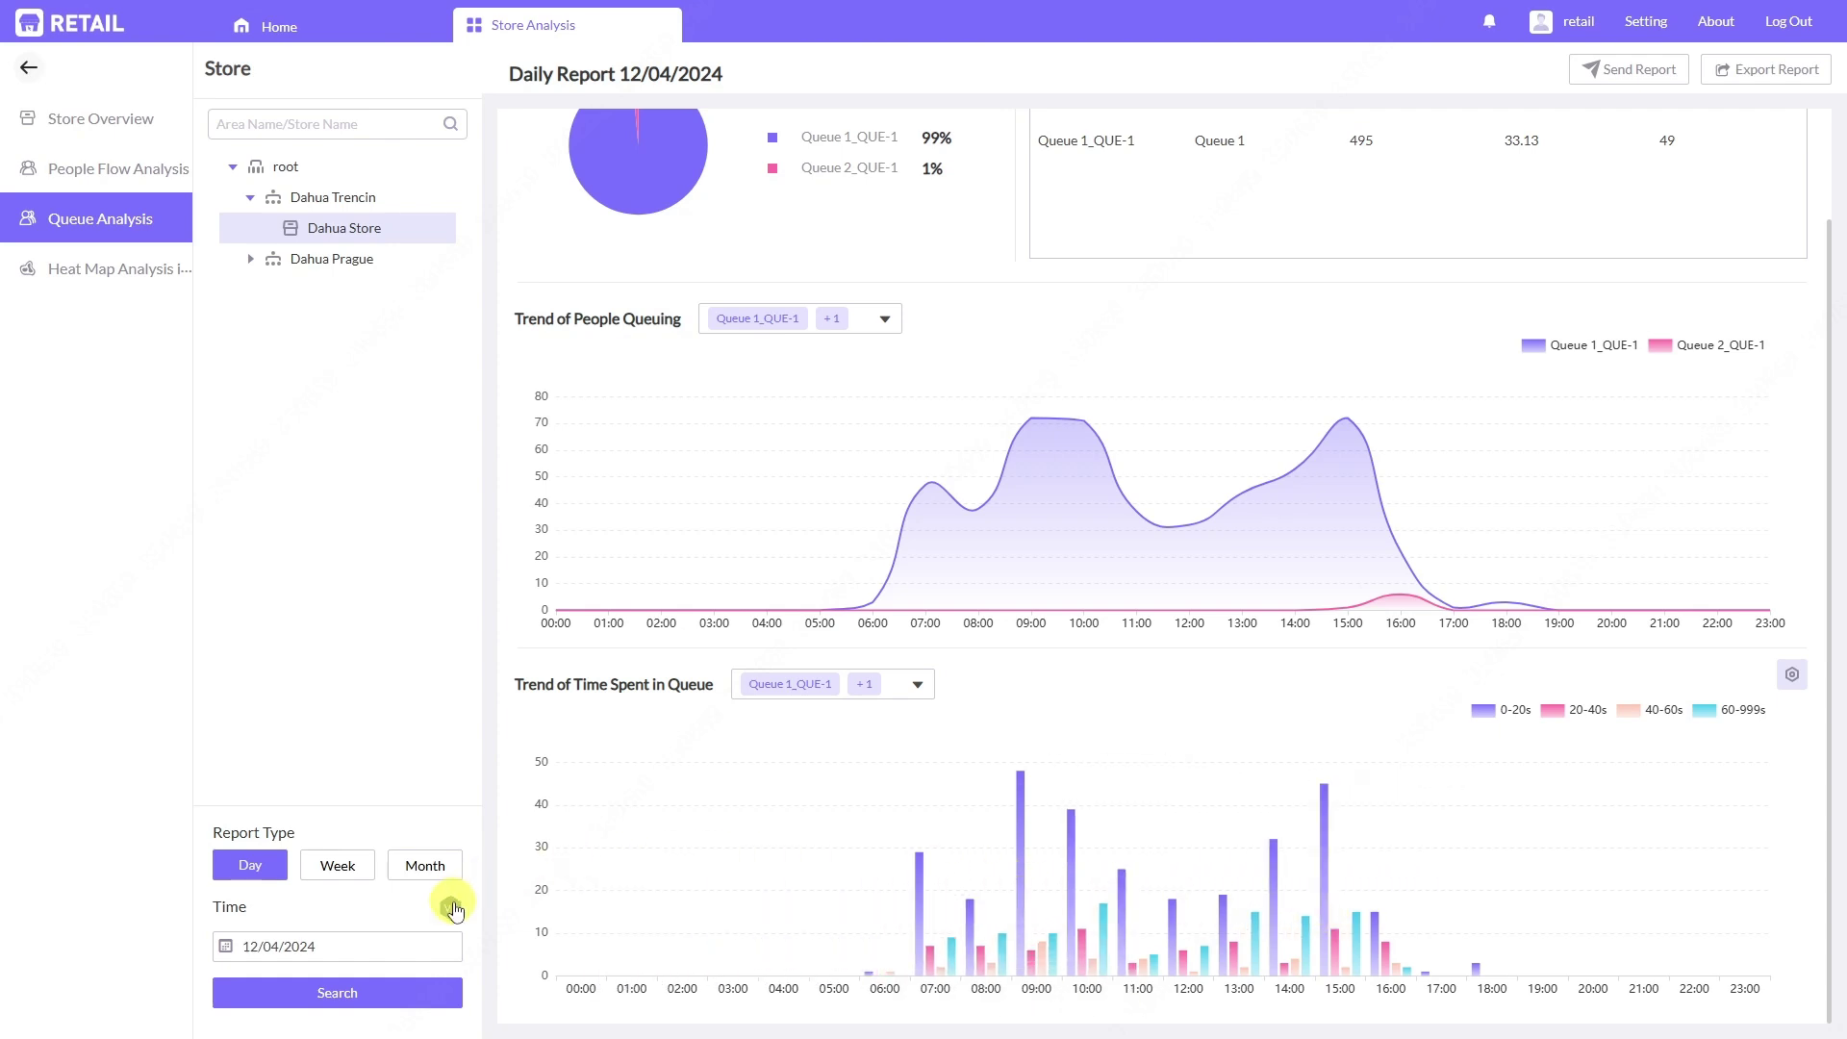
# Compare 12/04/2024 against 12/03/2024 and review the comparison charts.
pyautogui.click(451, 907)
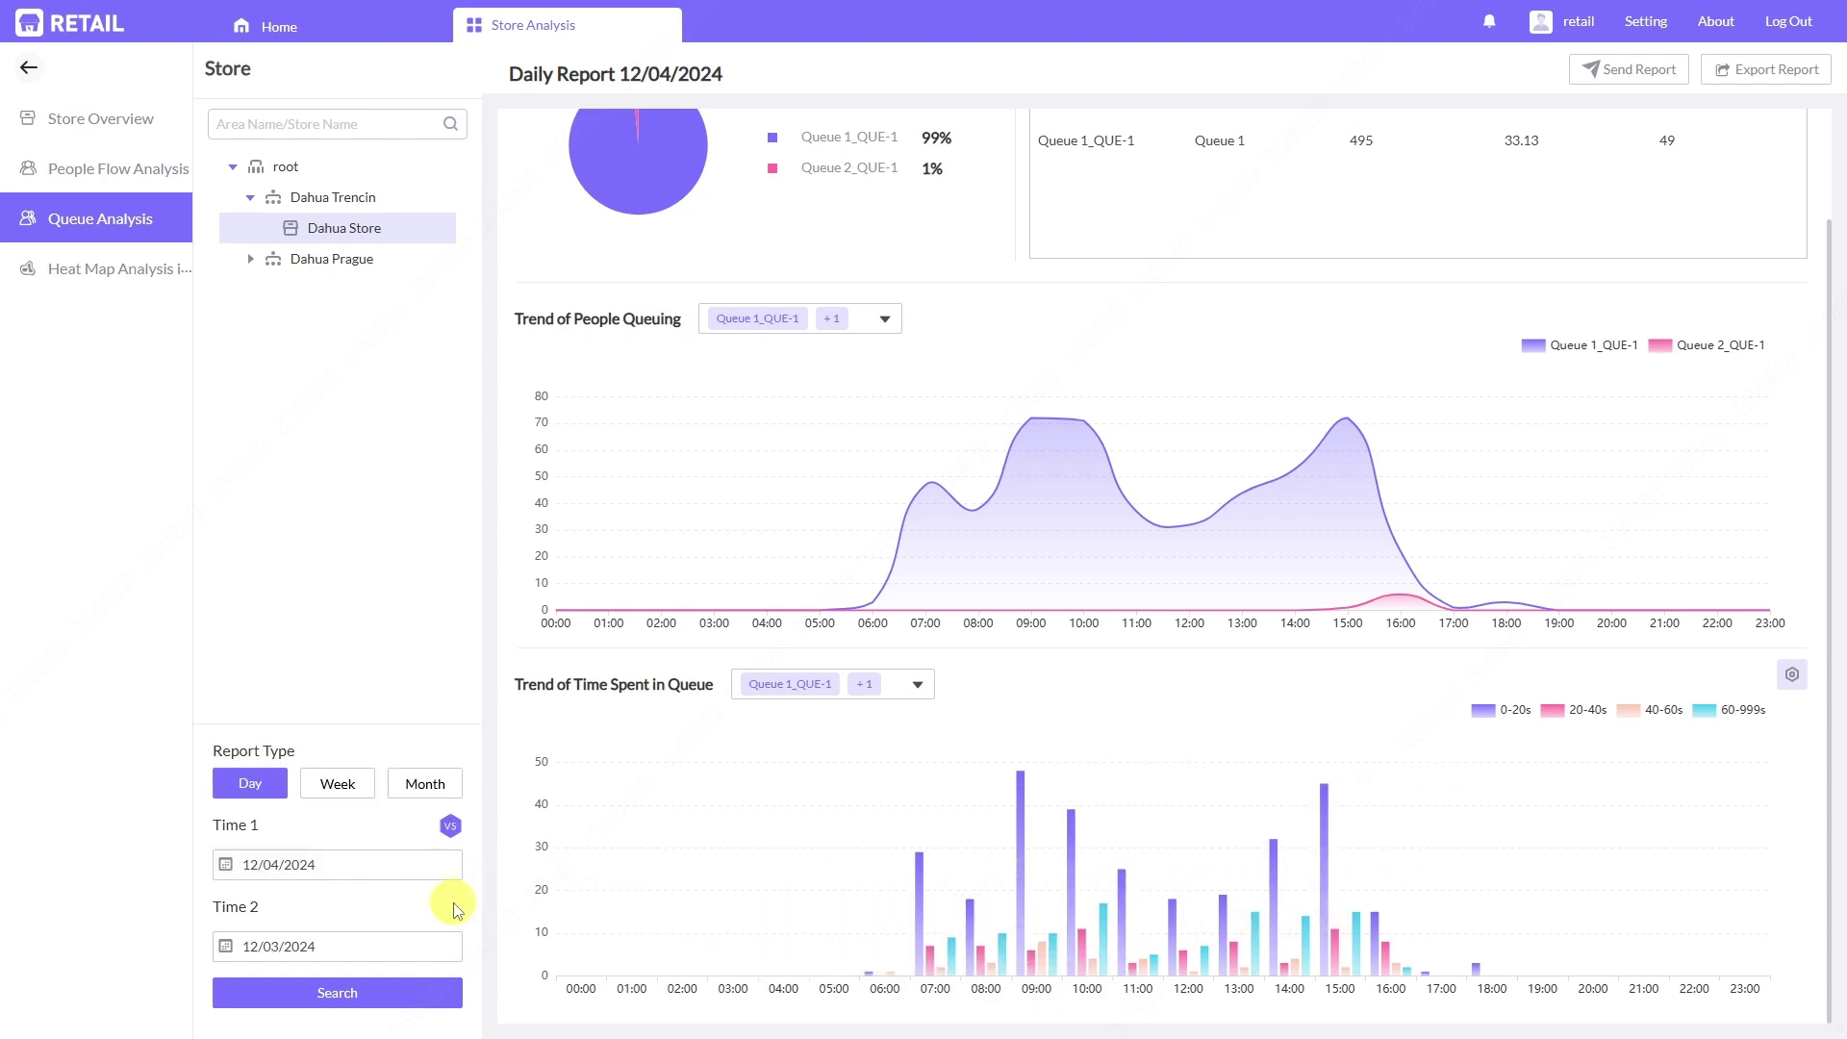
pyautogui.click(354, 993)
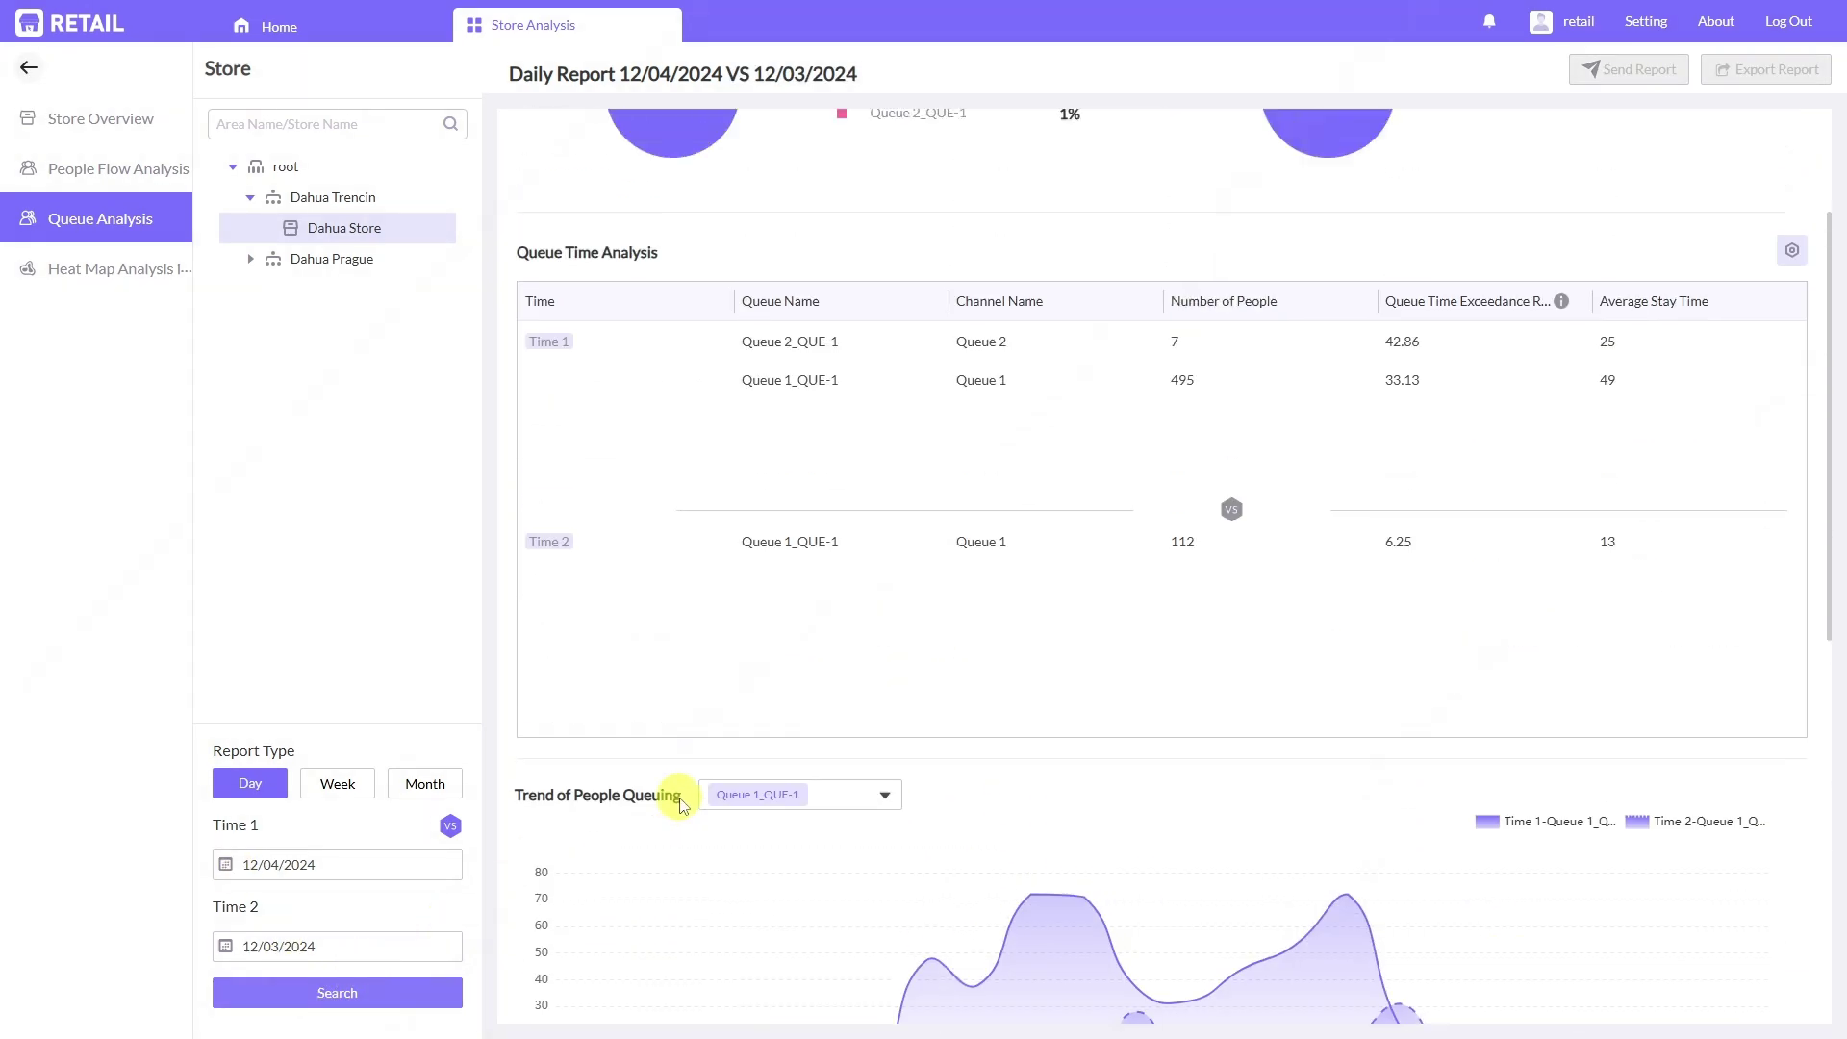
pyautogui.scroll(3, 683, 798)
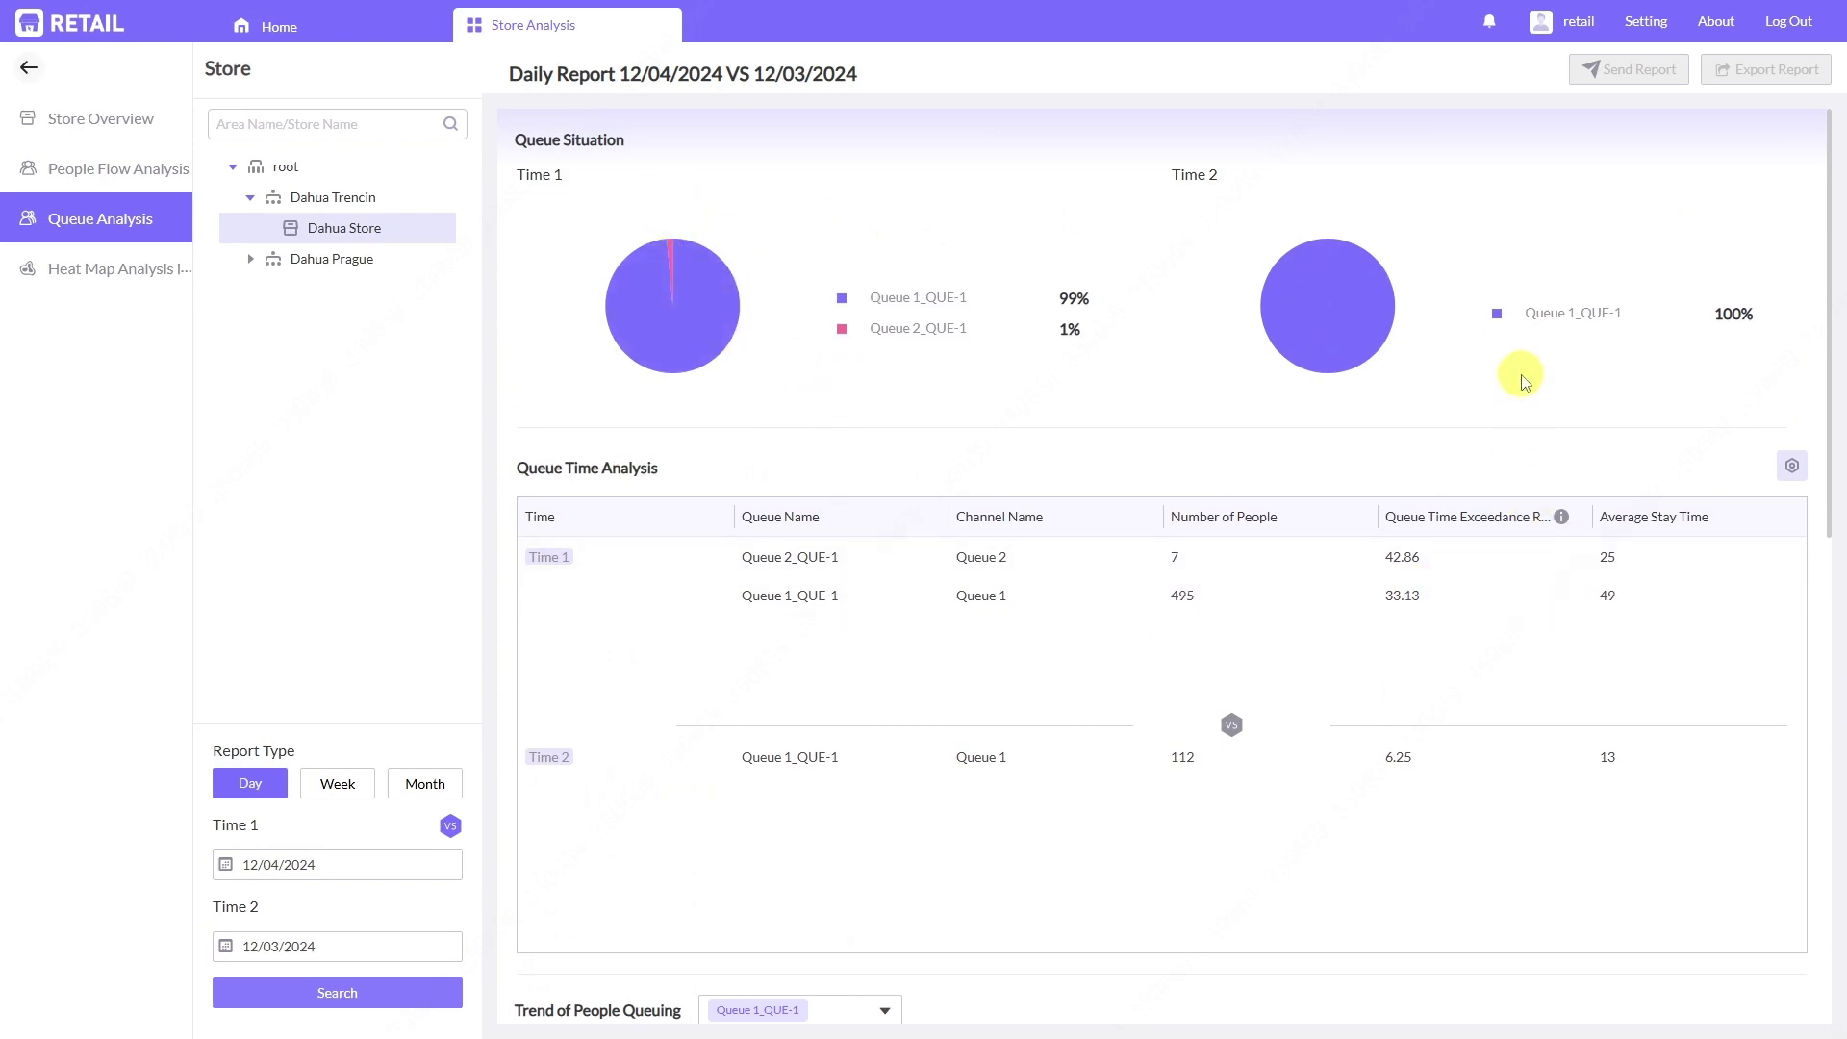
pyautogui.scroll(-8, 1385, 404)
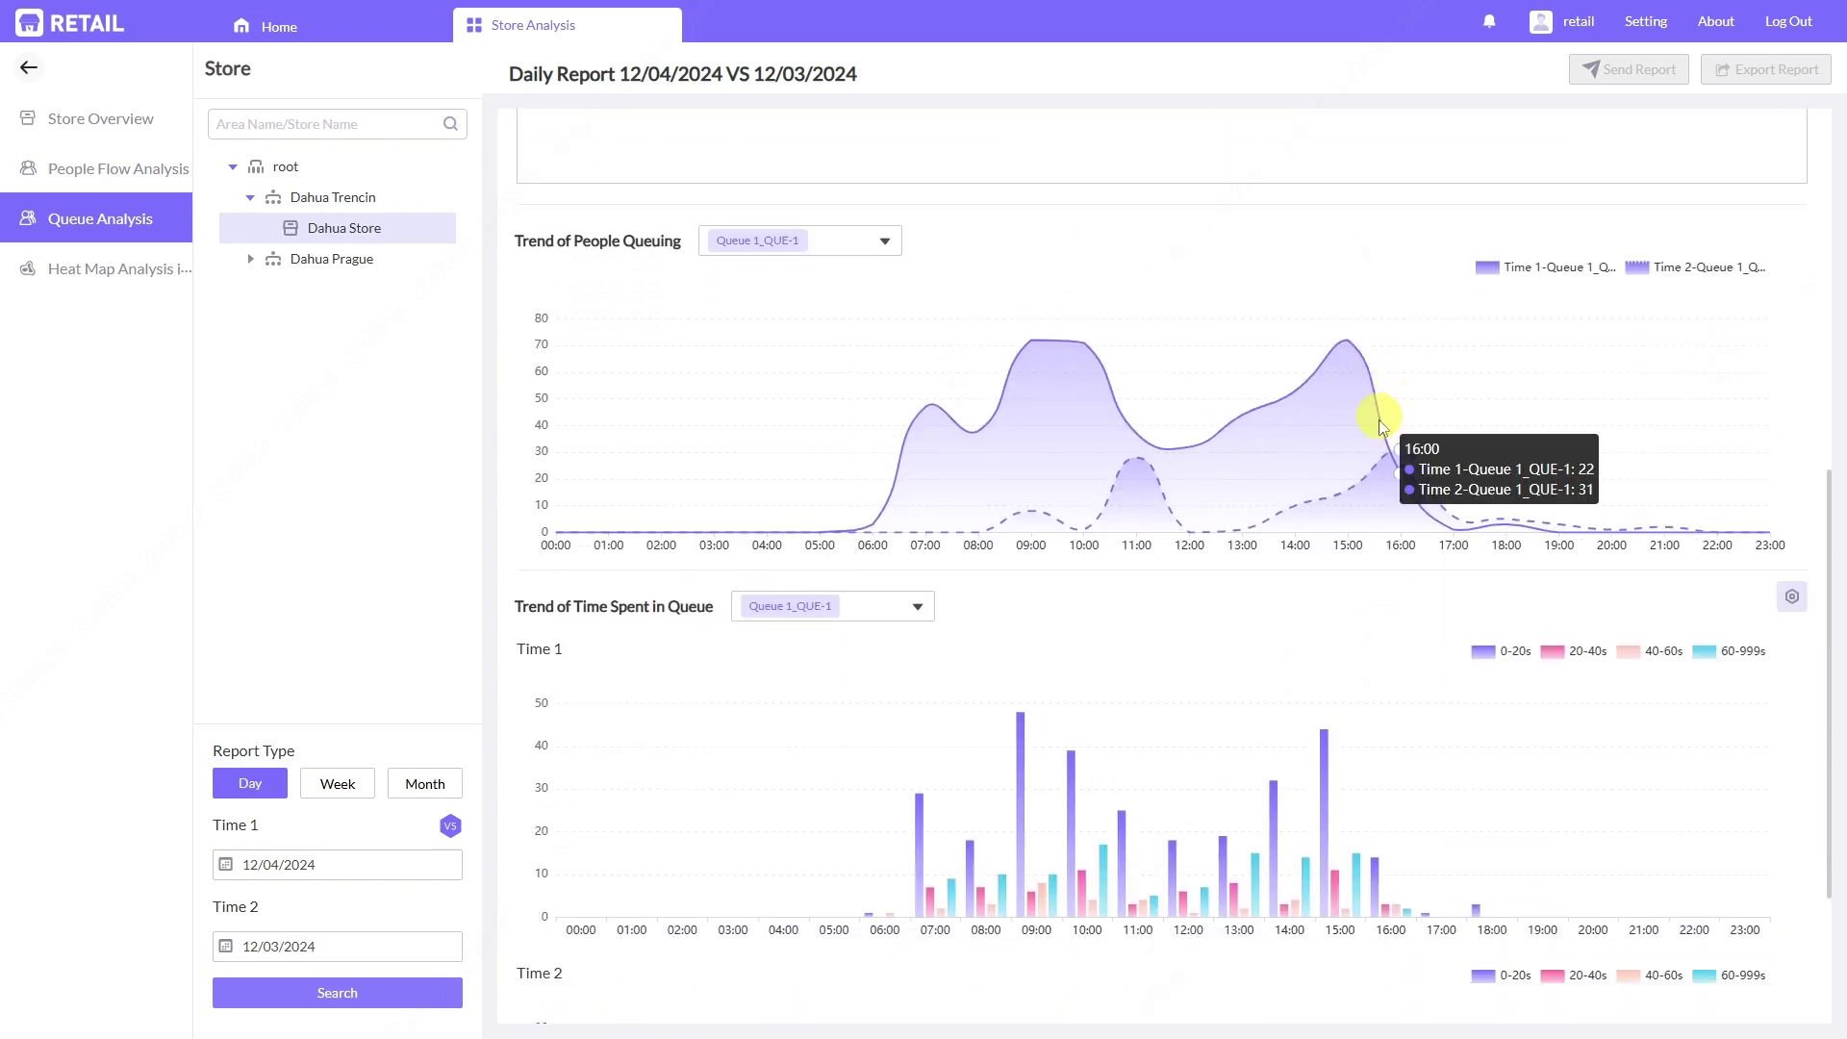
# Load the daily heat map report for Dahua Store under Dahua Trencin and view floor F2.
pyautogui.click(129, 272)
pyautogui.click(277, 205)
pyautogui.click(339, 227)
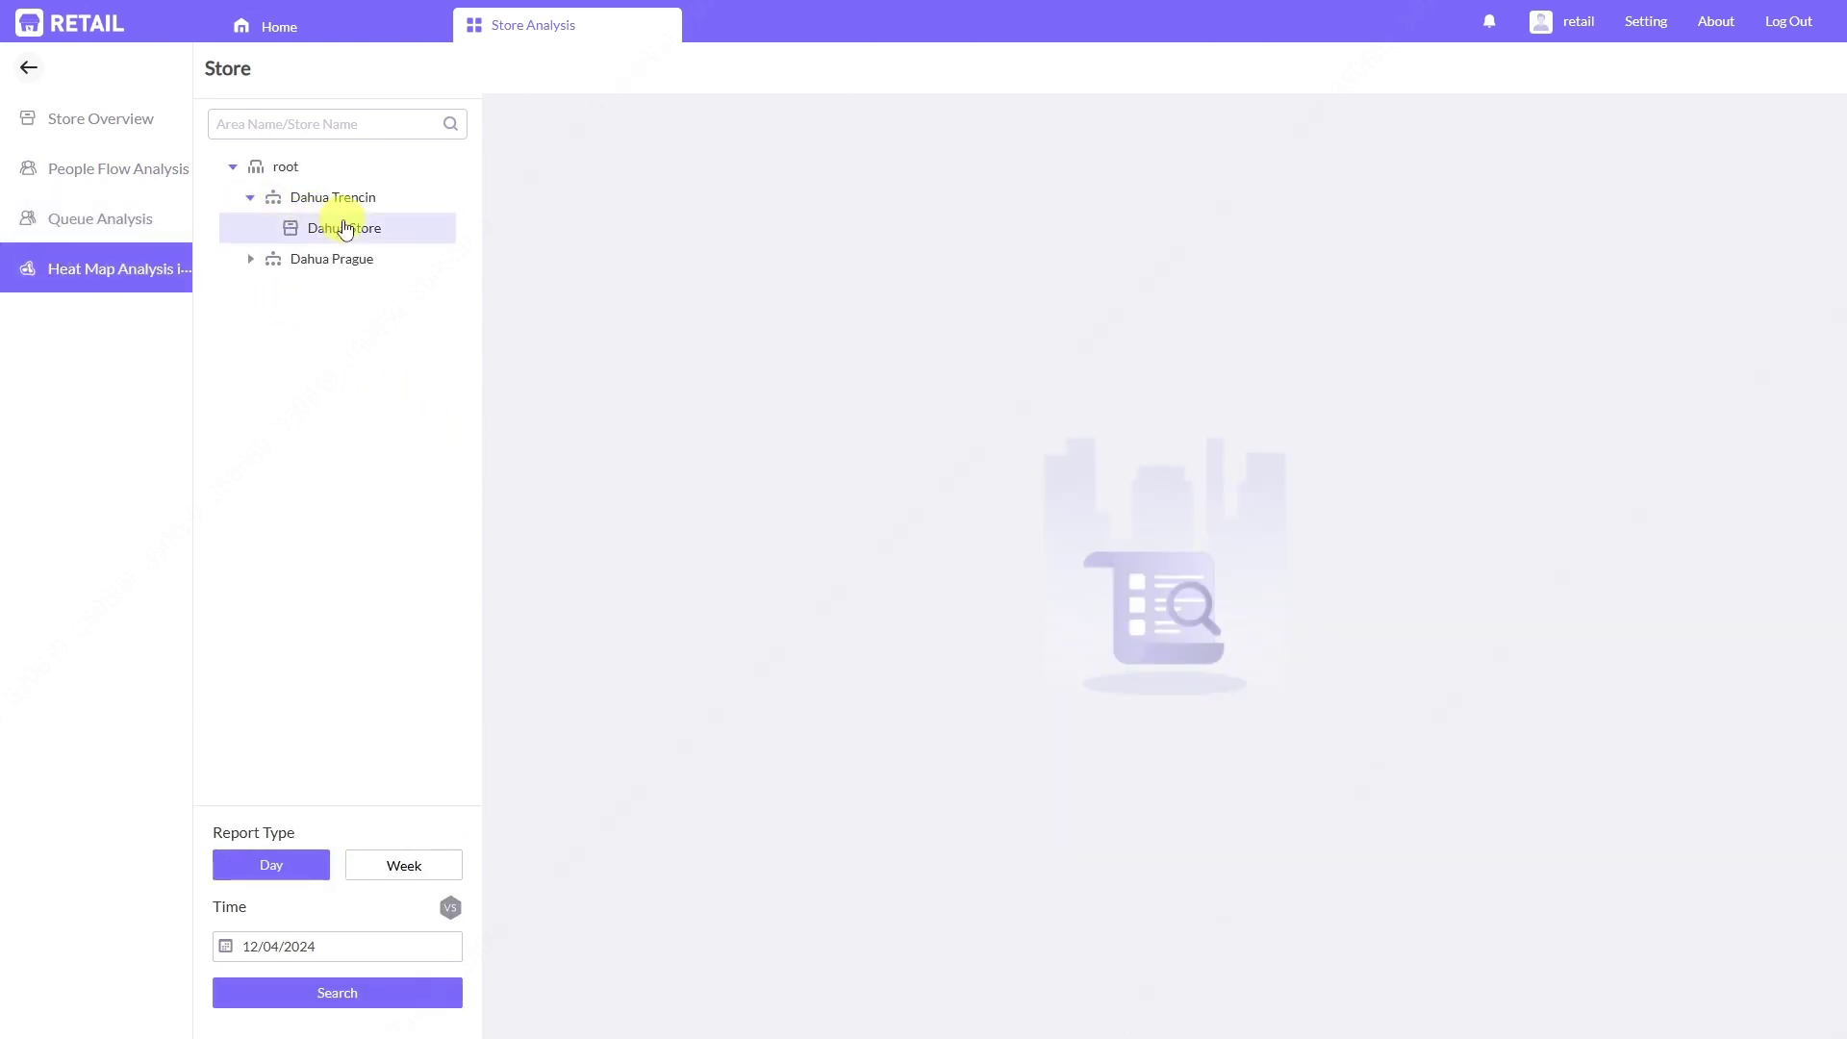
pyautogui.click(332, 992)
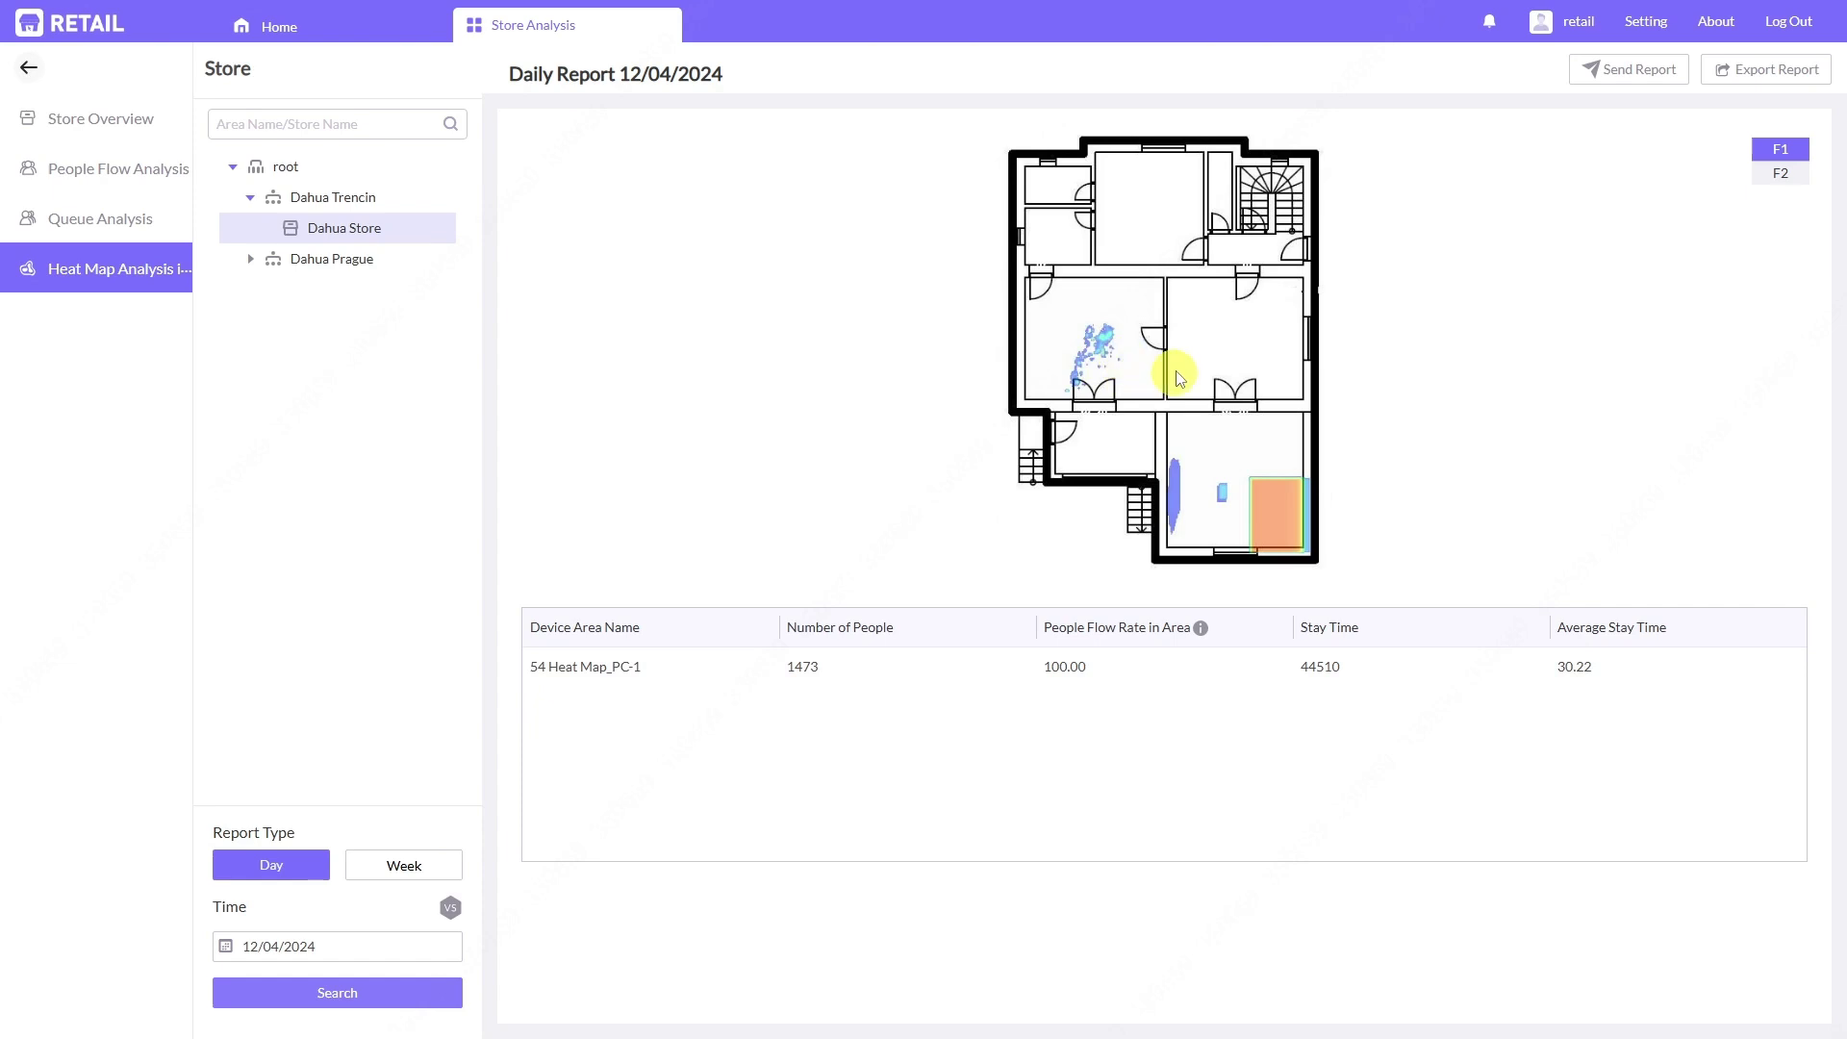
pyautogui.click(1768, 183)
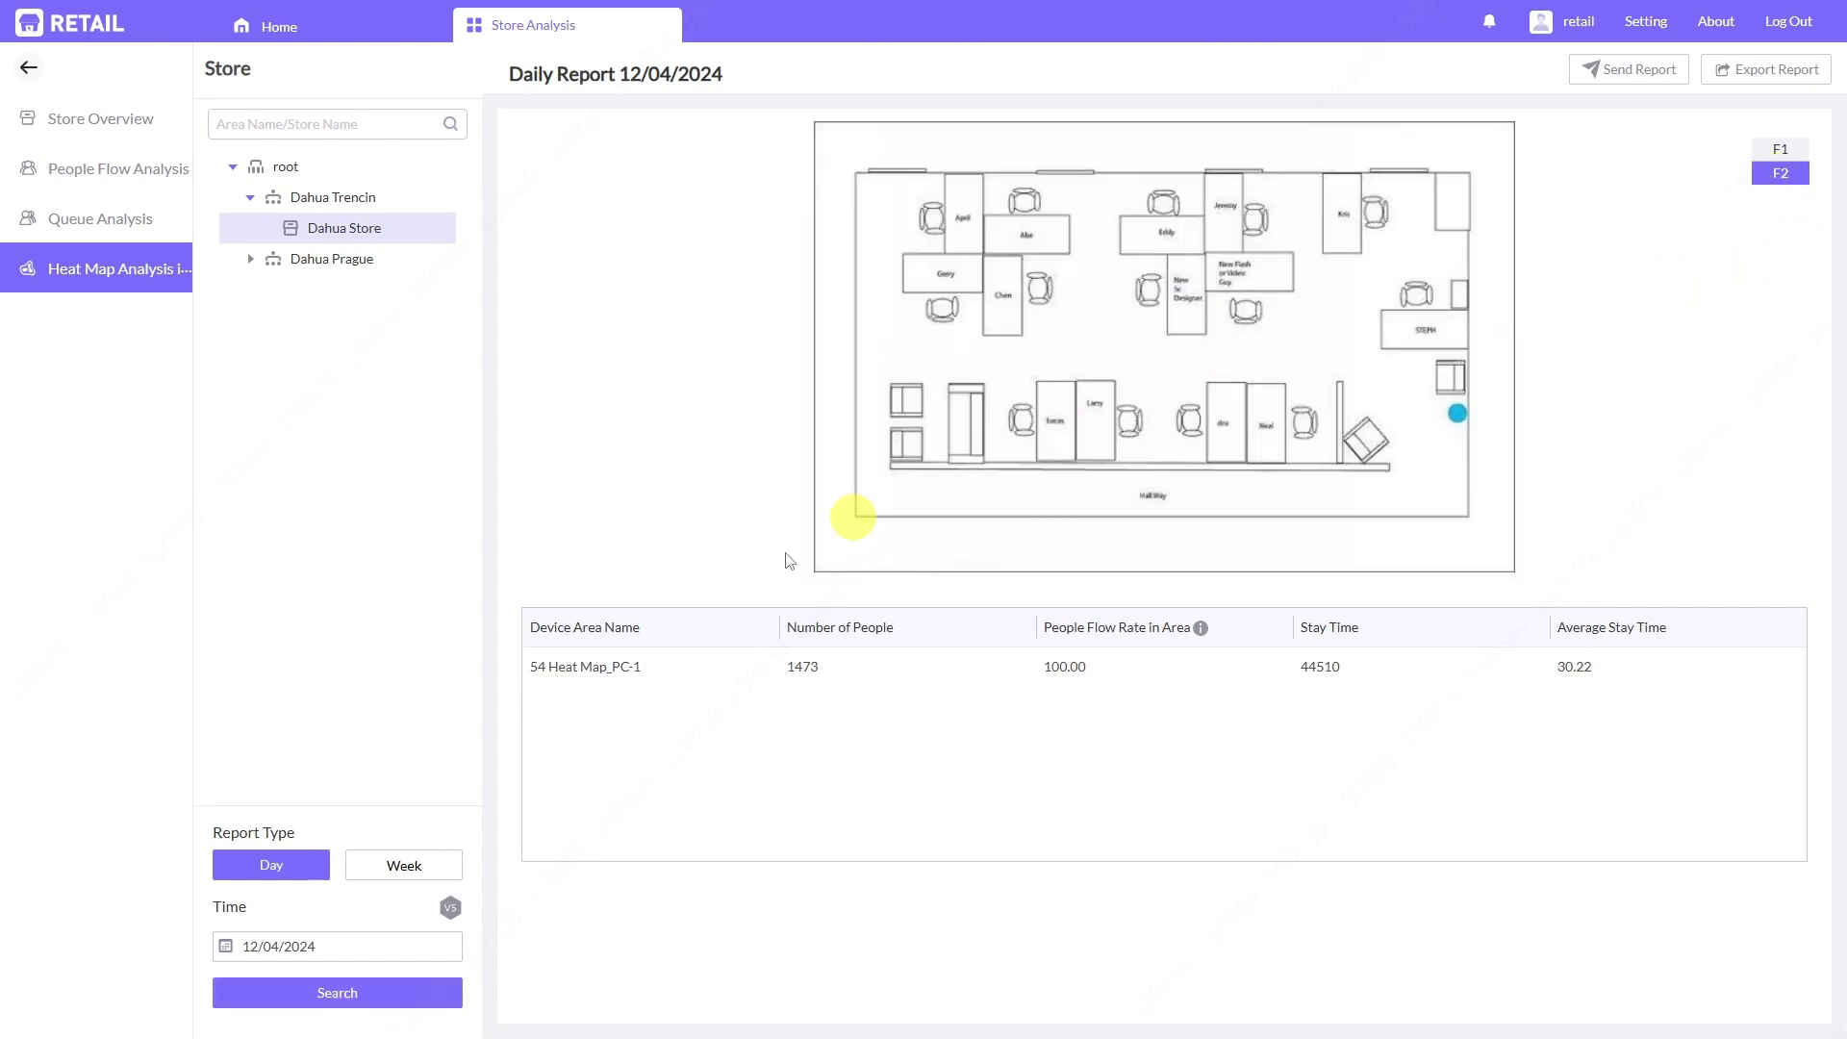
# Change the report date to 12/03/2024 and reload the heat map.
pyautogui.click(321, 945)
pyautogui.click(303, 798)
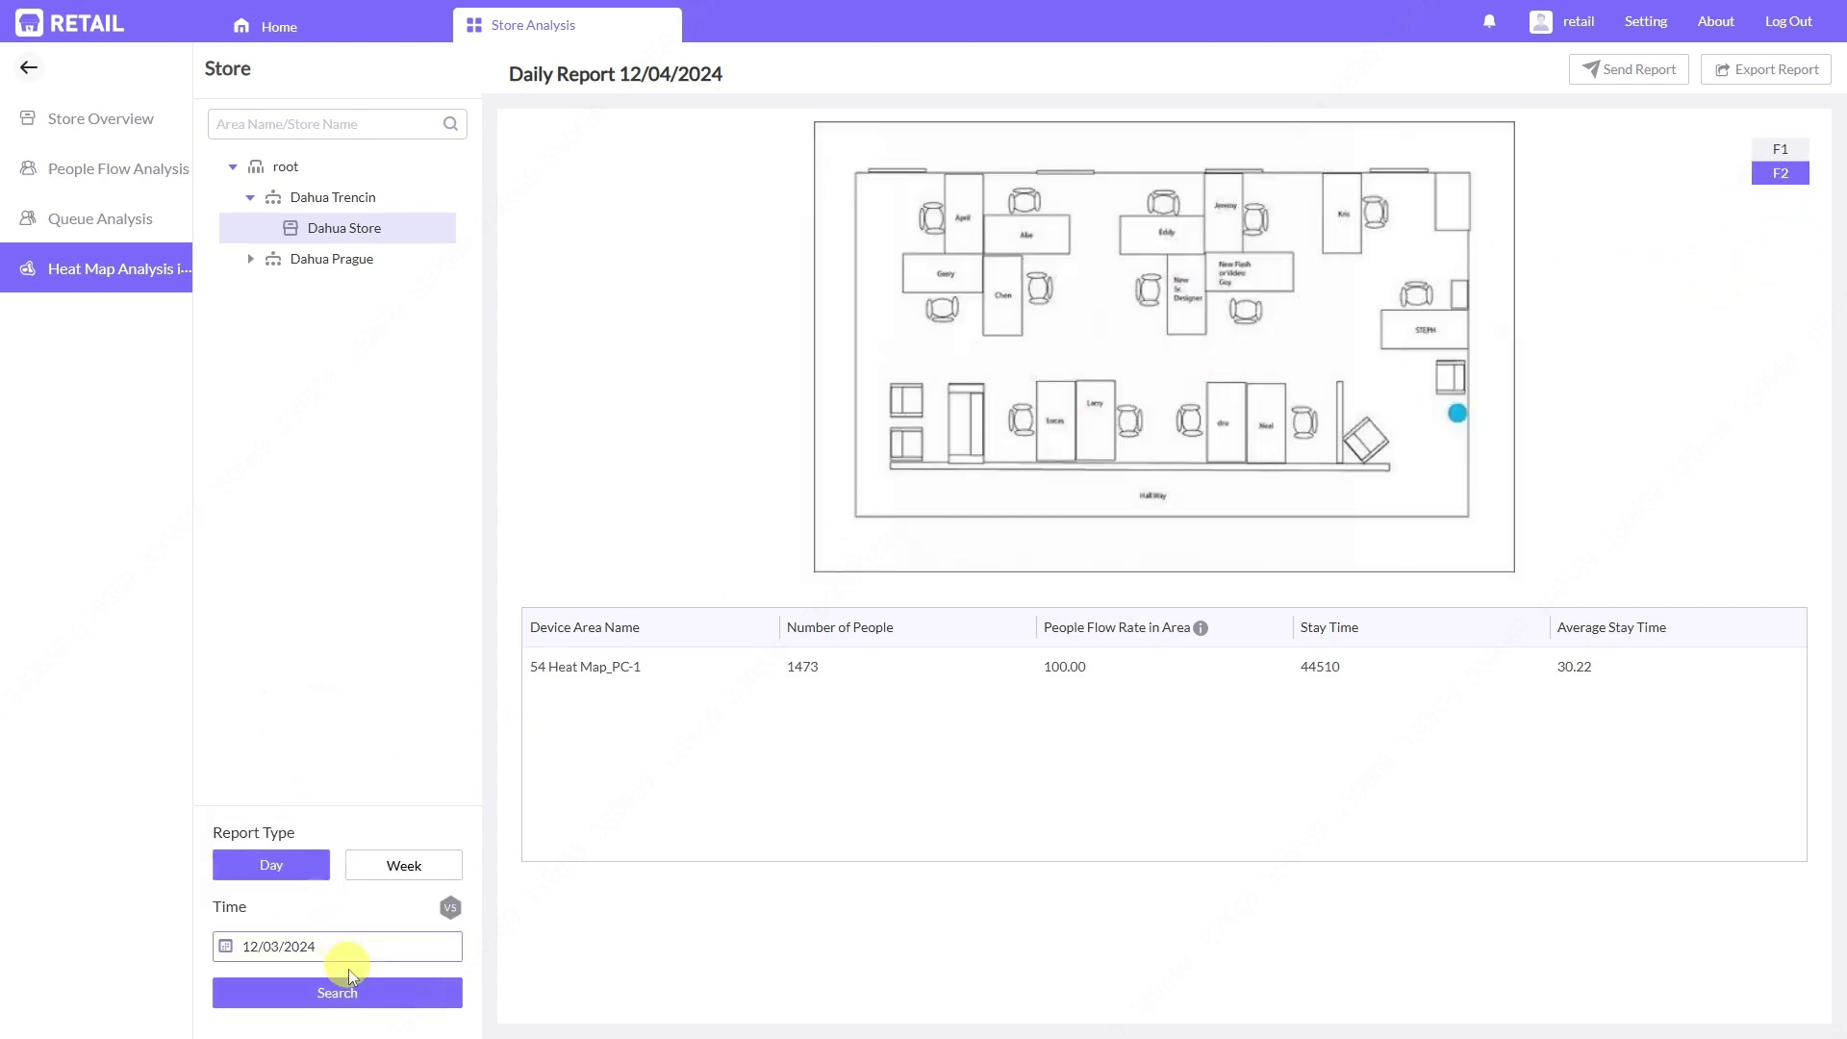
pyautogui.click(343, 992)
# Switch between the F2 office and F1 floor heat maps, ending on F1.
pyautogui.click(1784, 175)
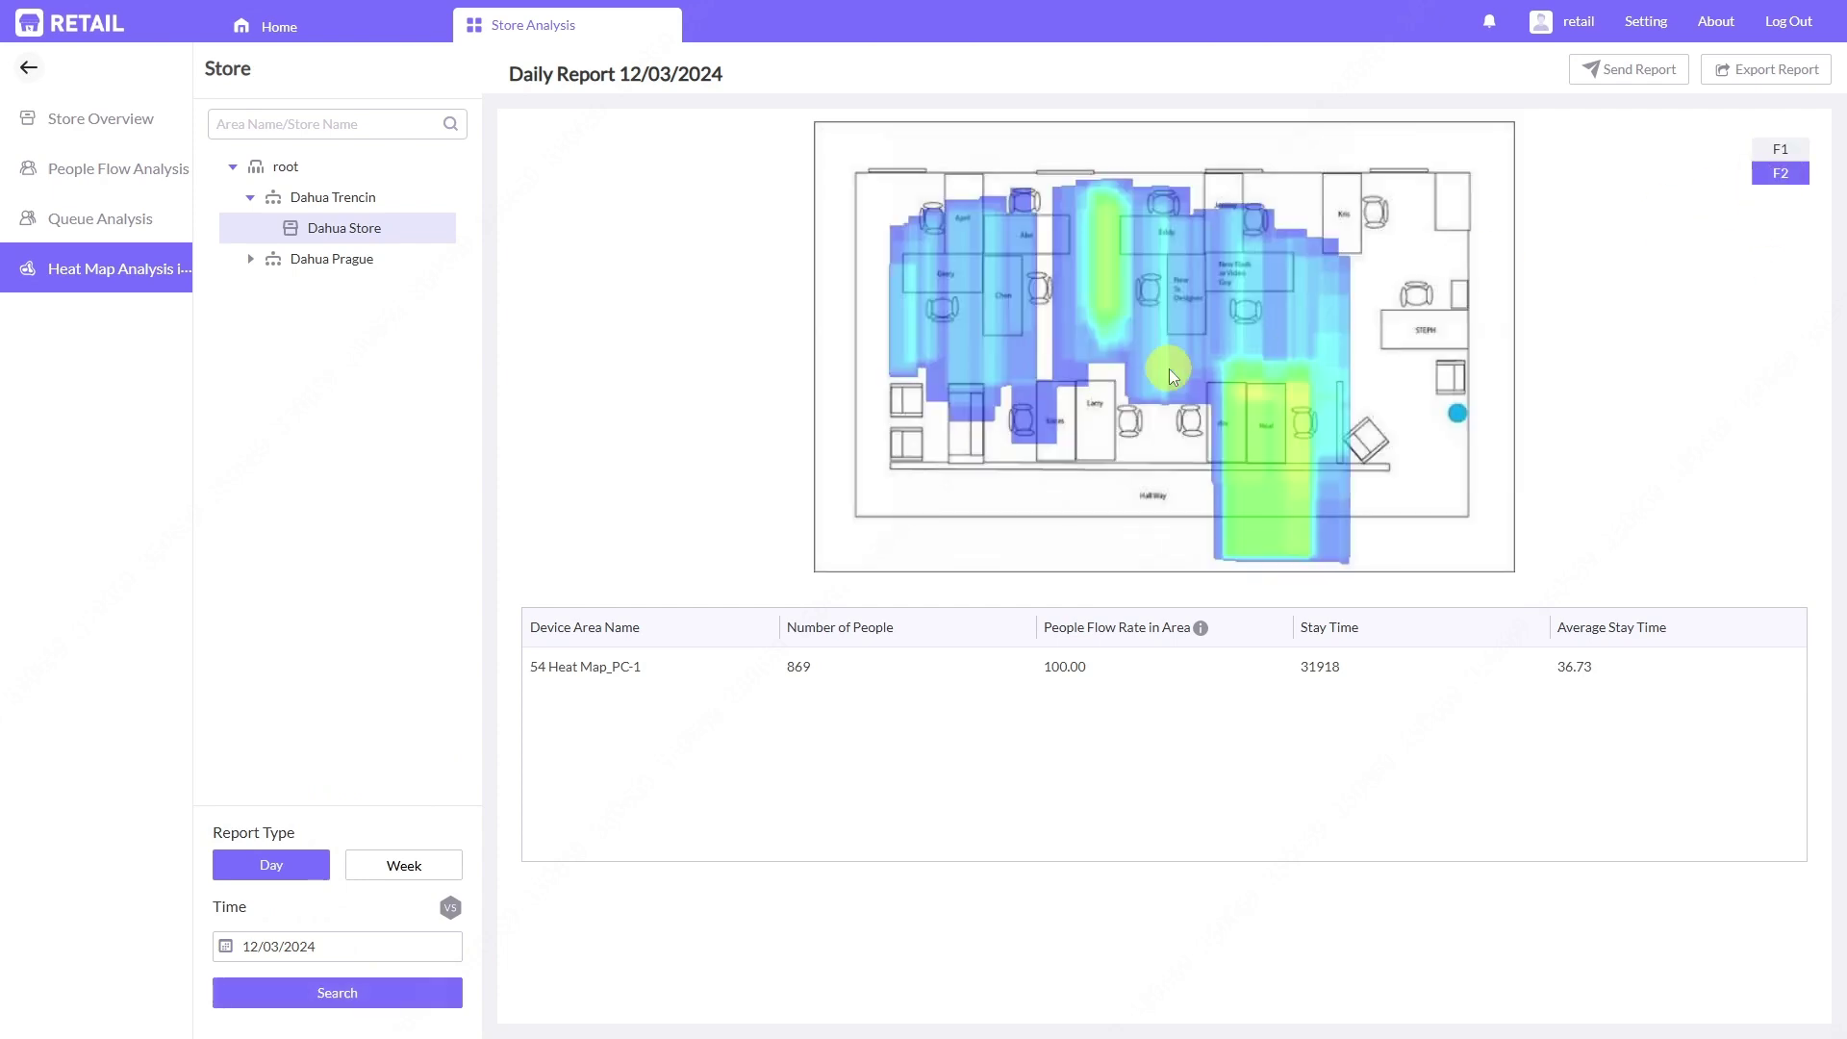
pyautogui.click(1777, 150)
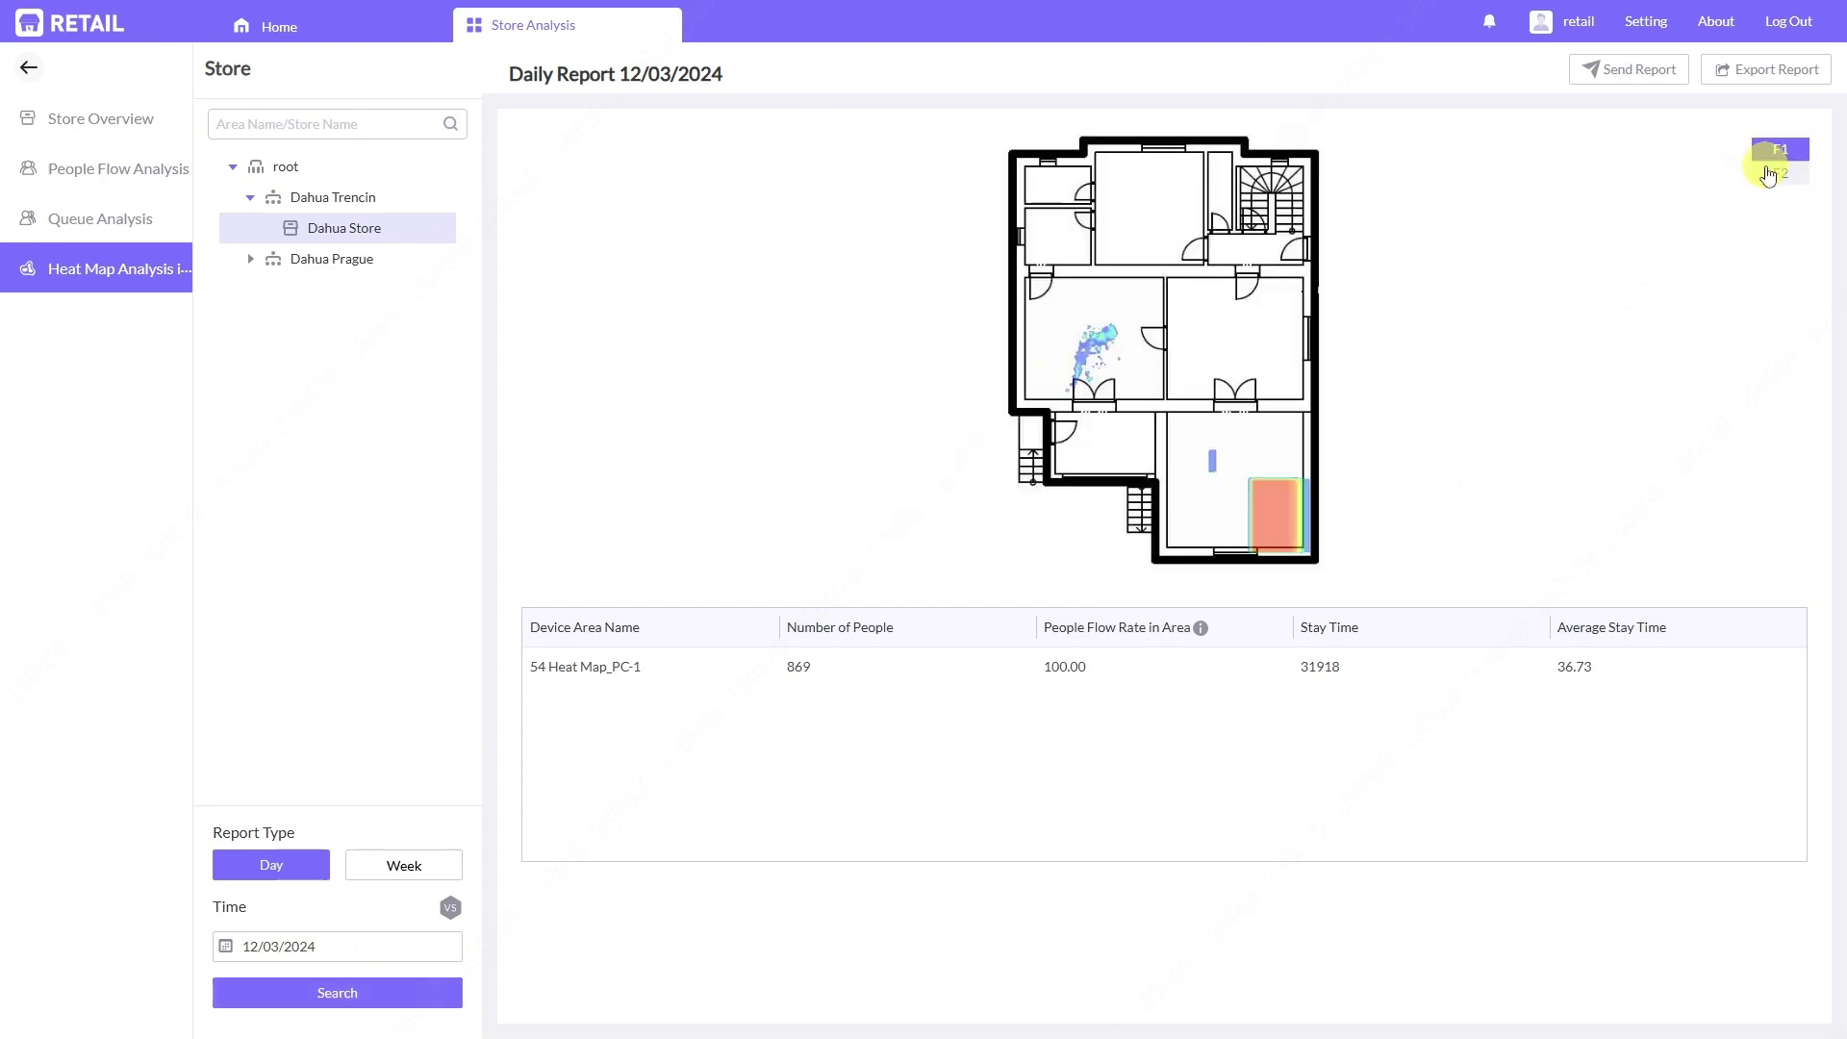
pyautogui.click(1779, 173)
pyautogui.click(1780, 149)
pyautogui.click(1778, 175)
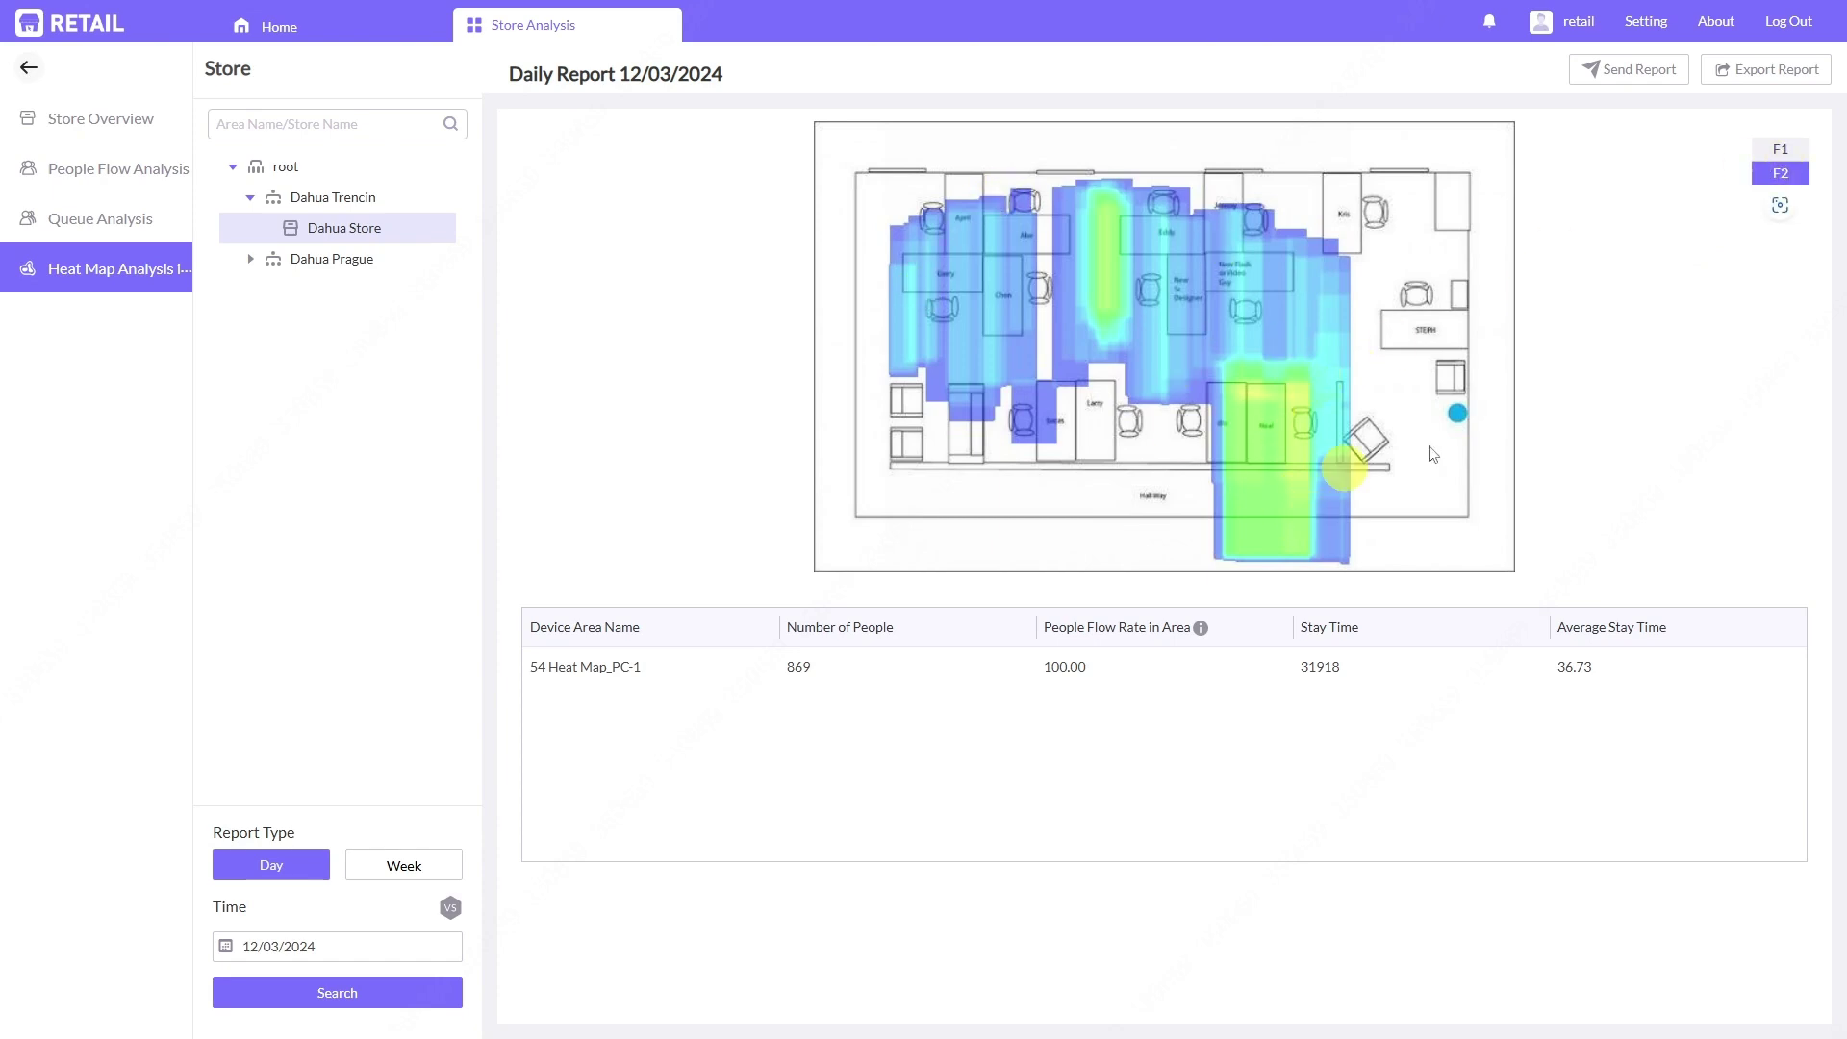
pyautogui.click(1783, 150)
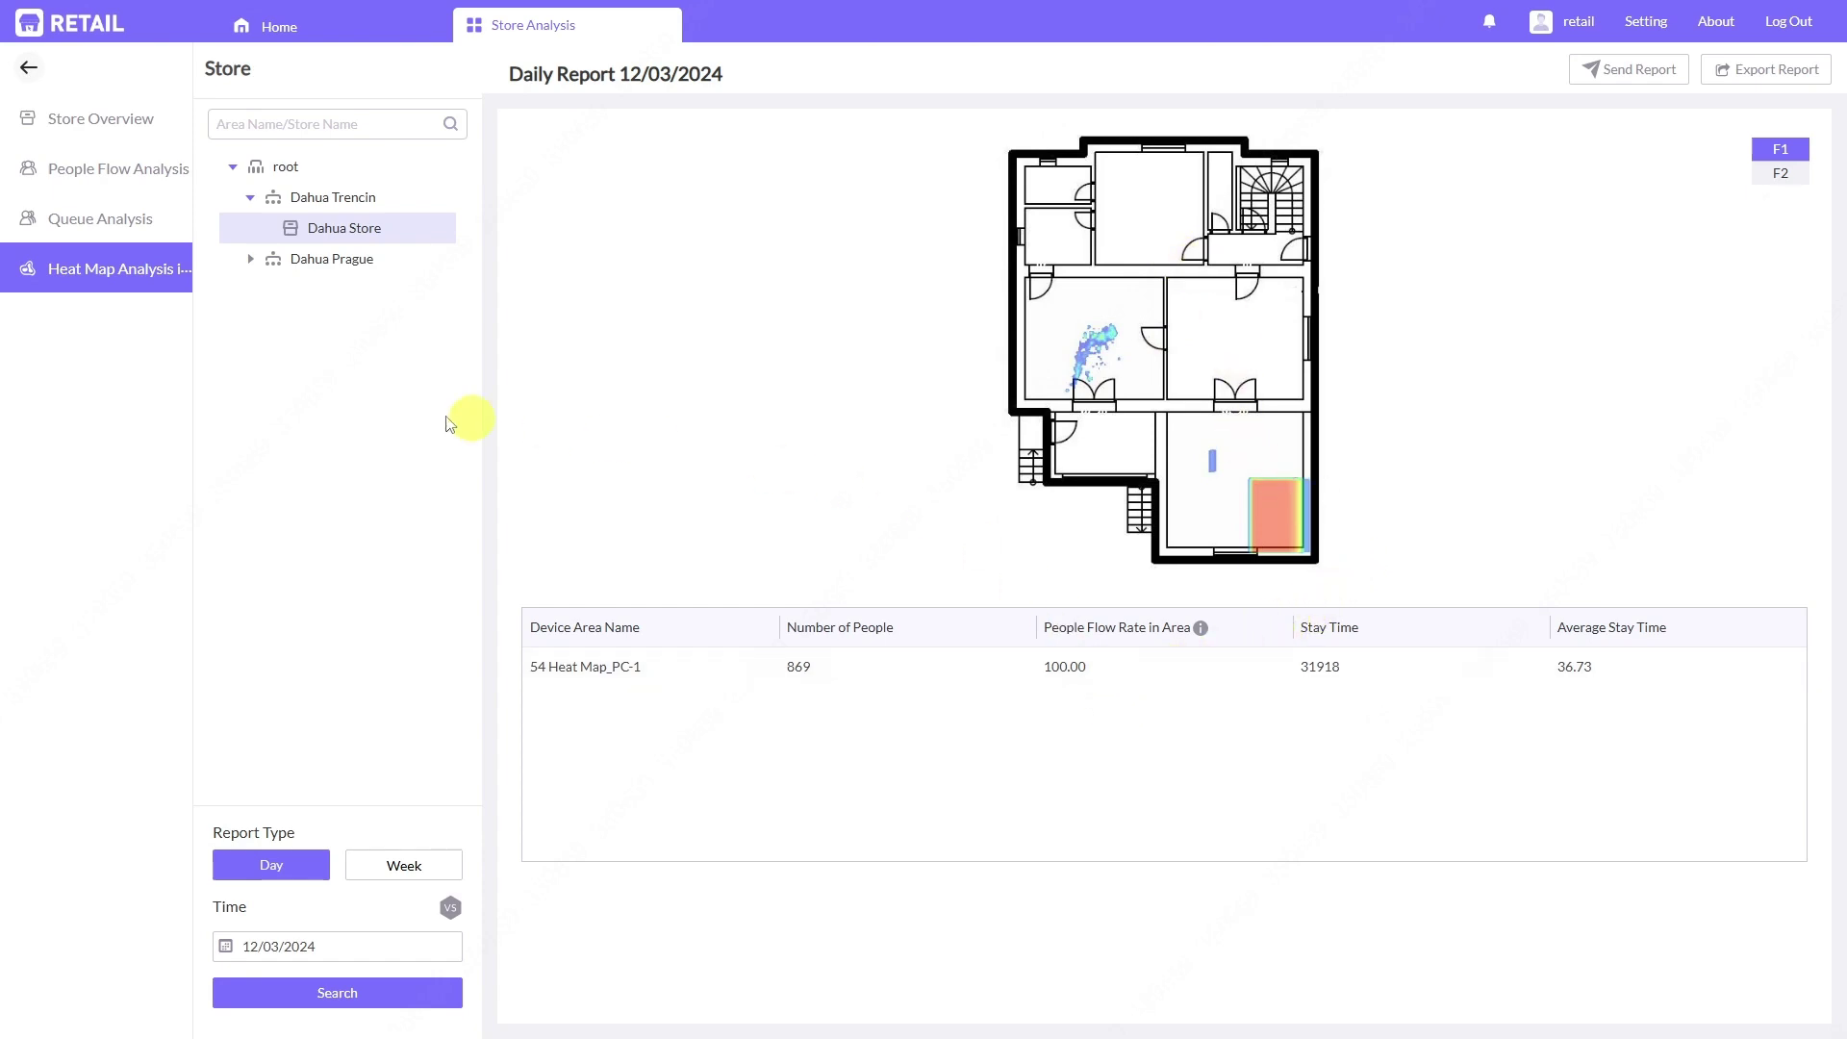
# Compare heat maps with Time 1 set to 12/02/2024, including the F2 floor.
pyautogui.click(451, 909)
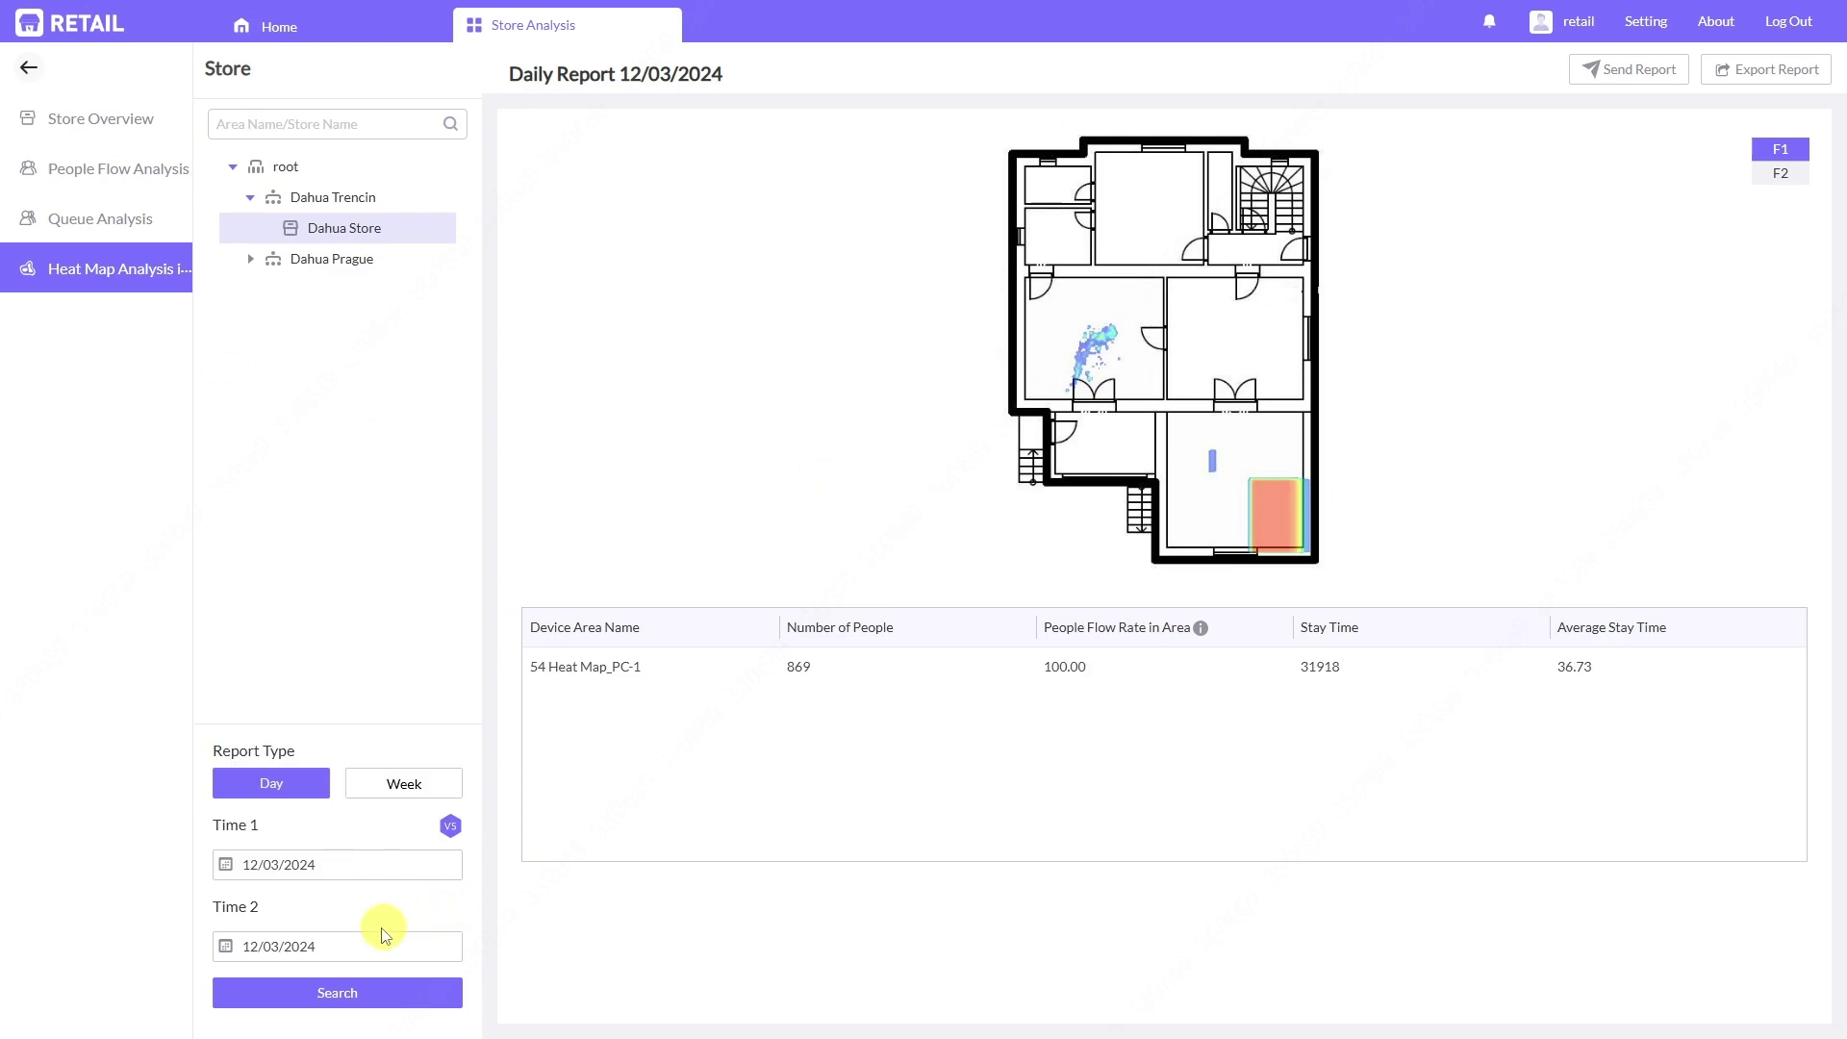
pyautogui.click(309, 865)
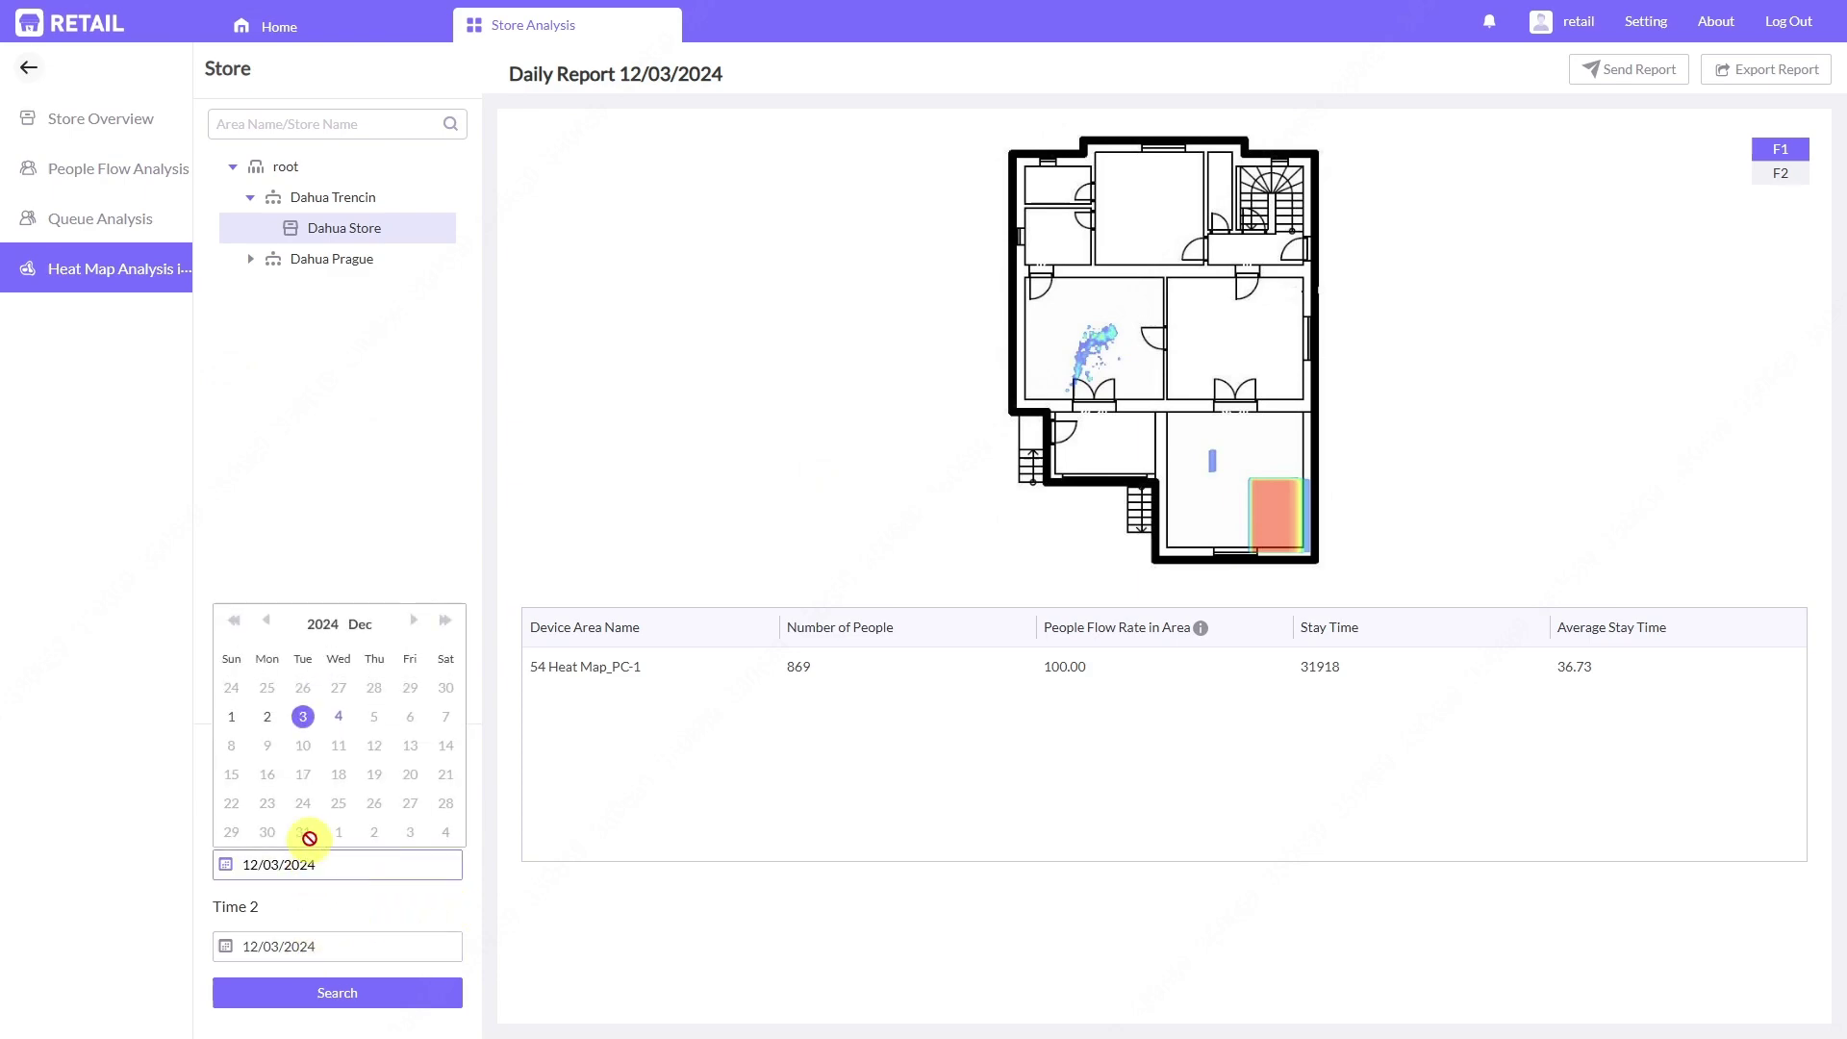
pyautogui.click(270, 717)
pyautogui.click(385, 1001)
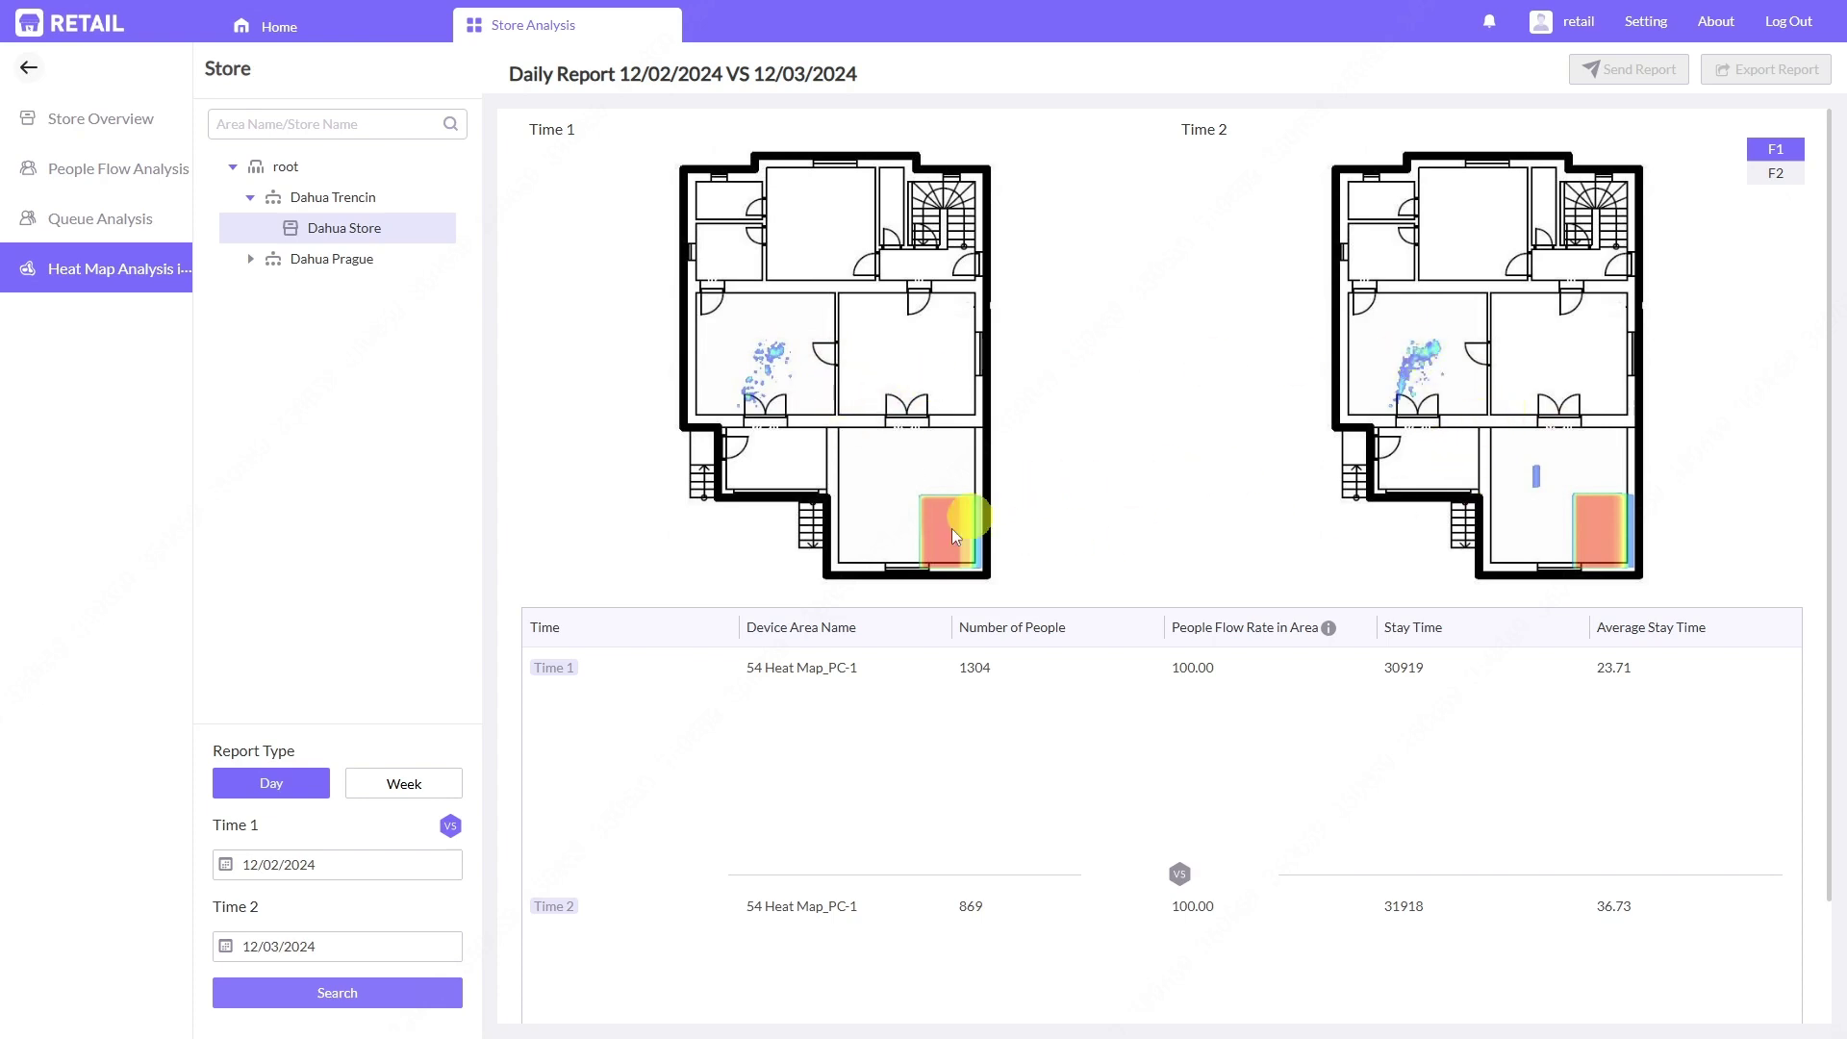
pyautogui.click(1776, 173)
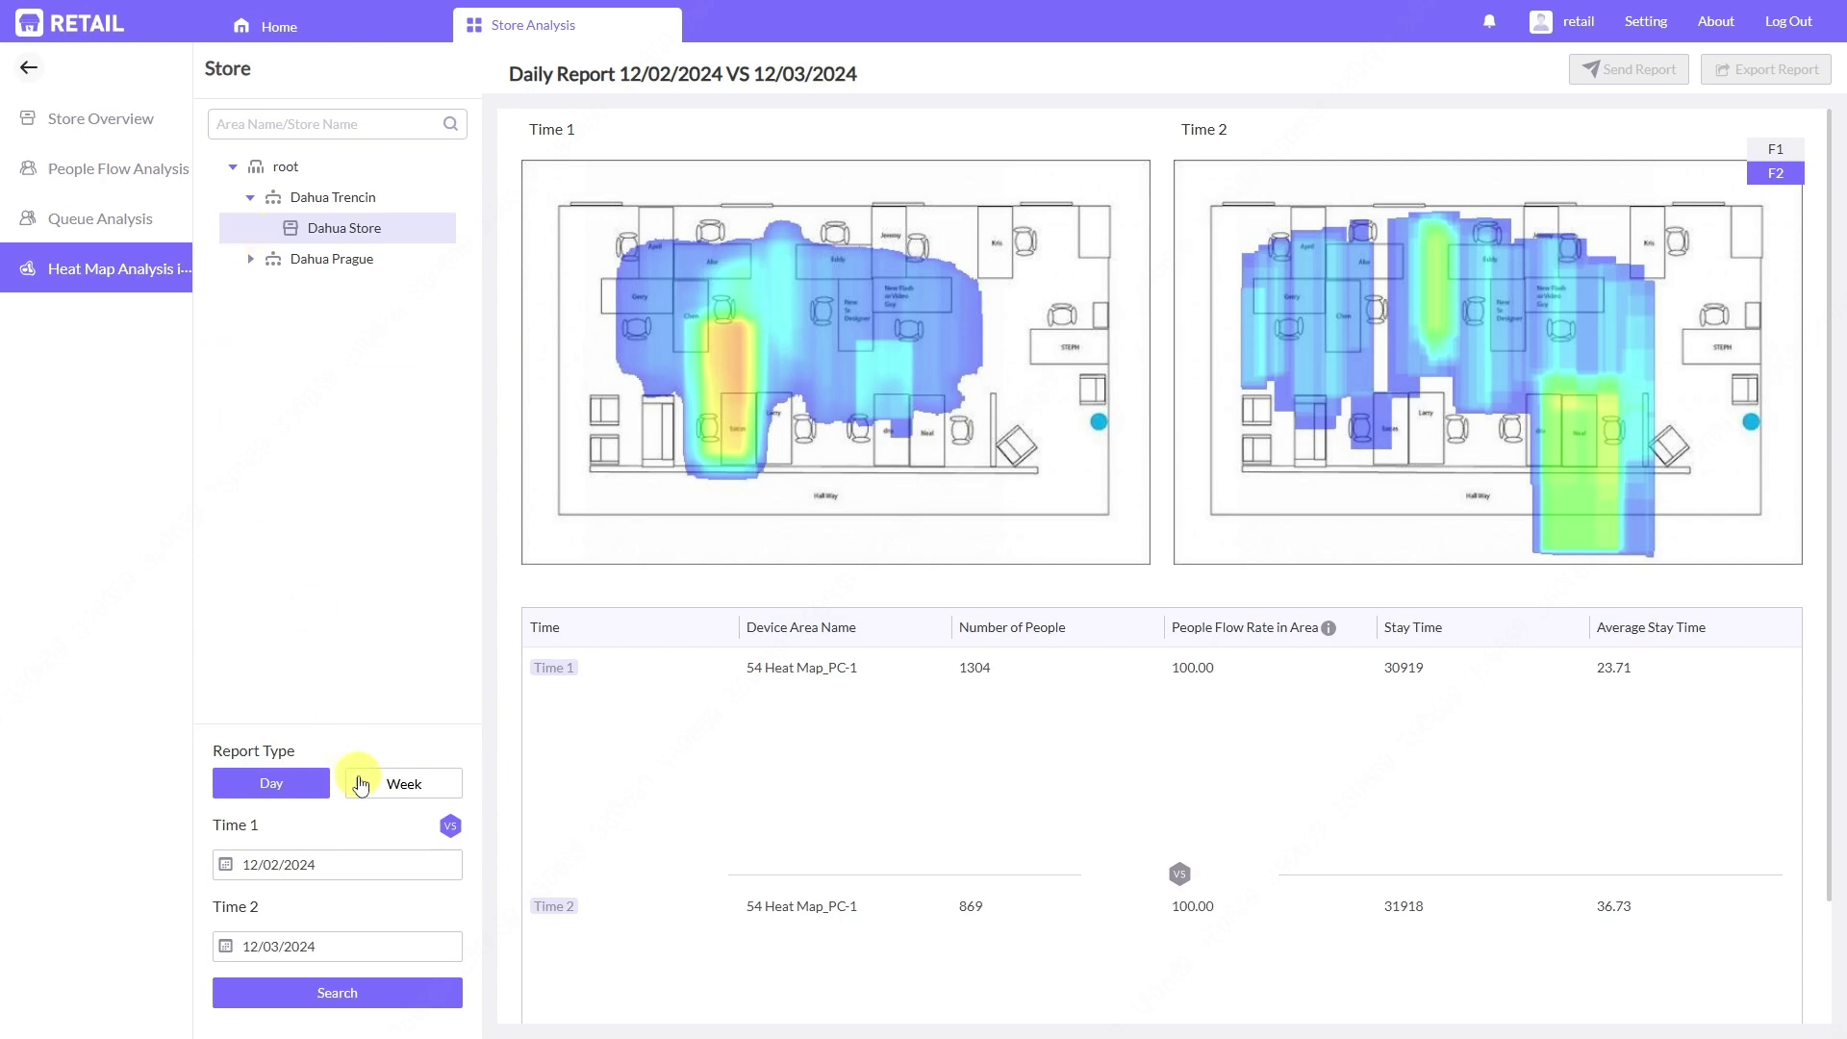
# Turn off comparison, reload the single-day report, and close the Store Analysis tab.
pyautogui.click(451, 825)
pyautogui.click(420, 993)
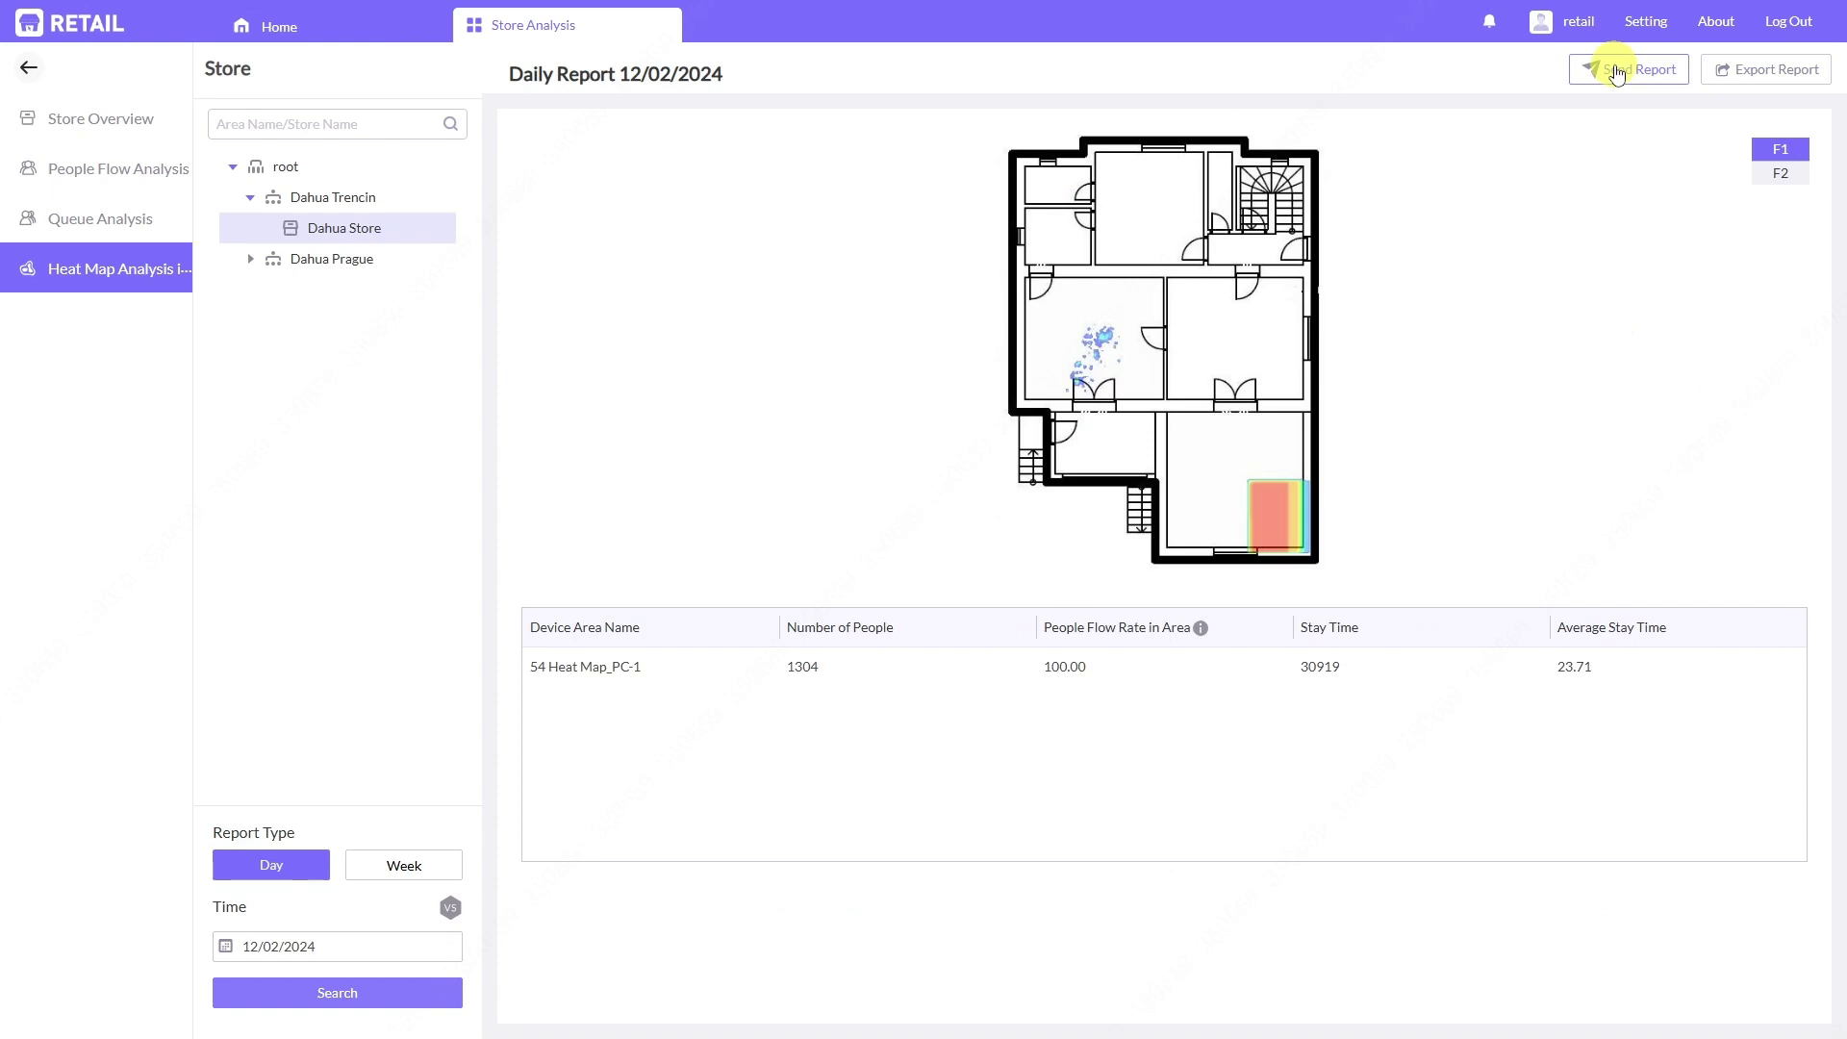
pyautogui.click(662, 25)
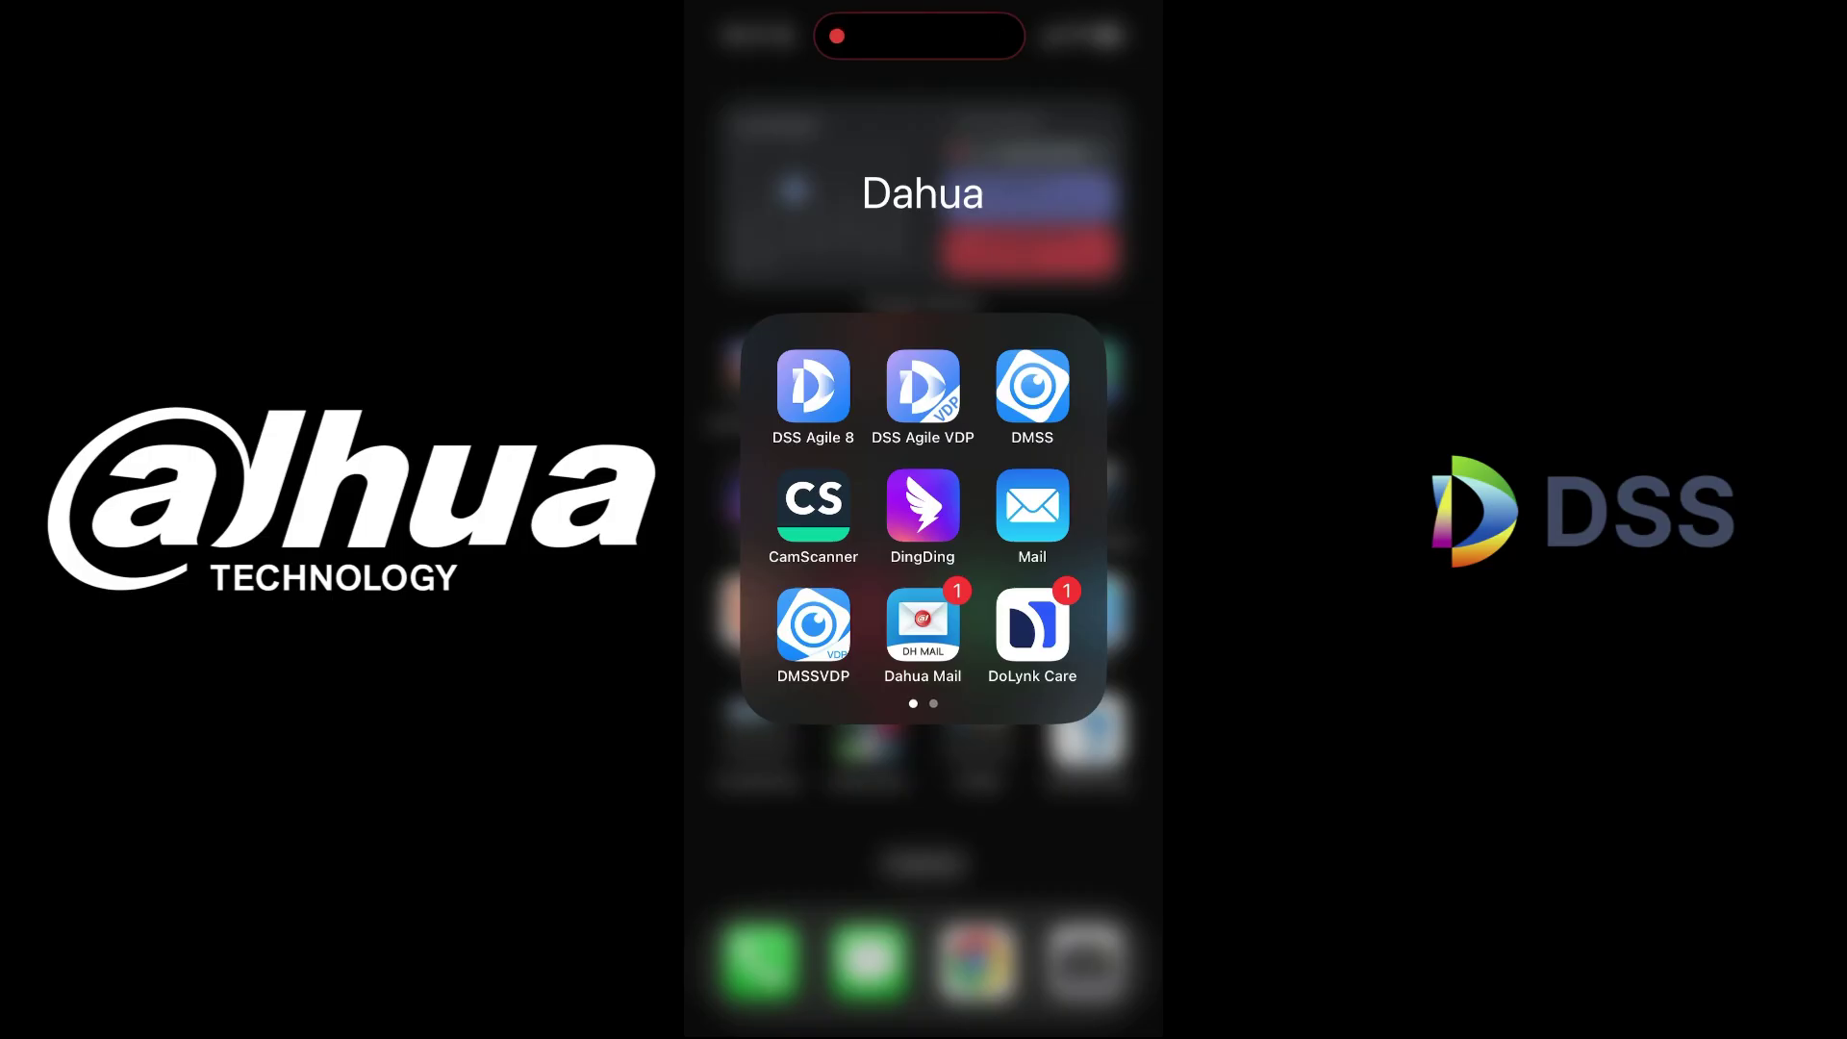
# Launch DSS Agile 8 on the phone and switch it to DSS Retail.
pyautogui.click(813, 385)
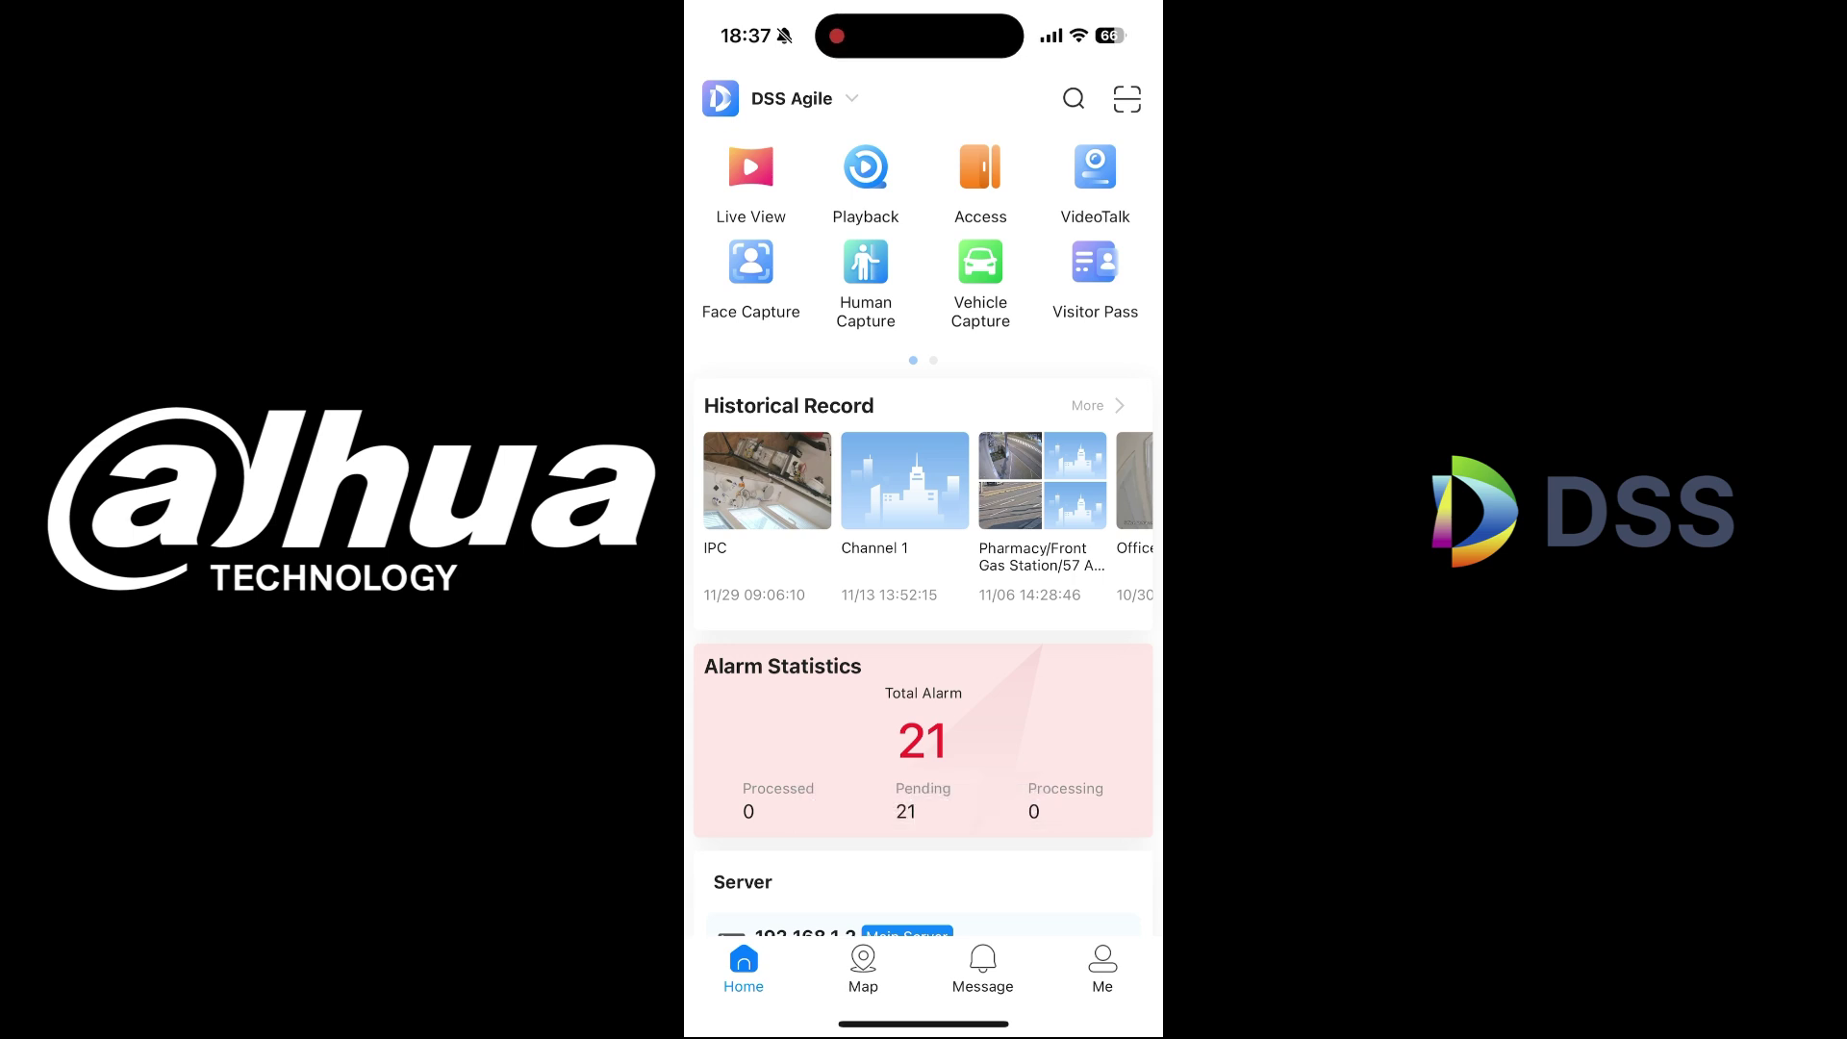
pyautogui.click(798, 98)
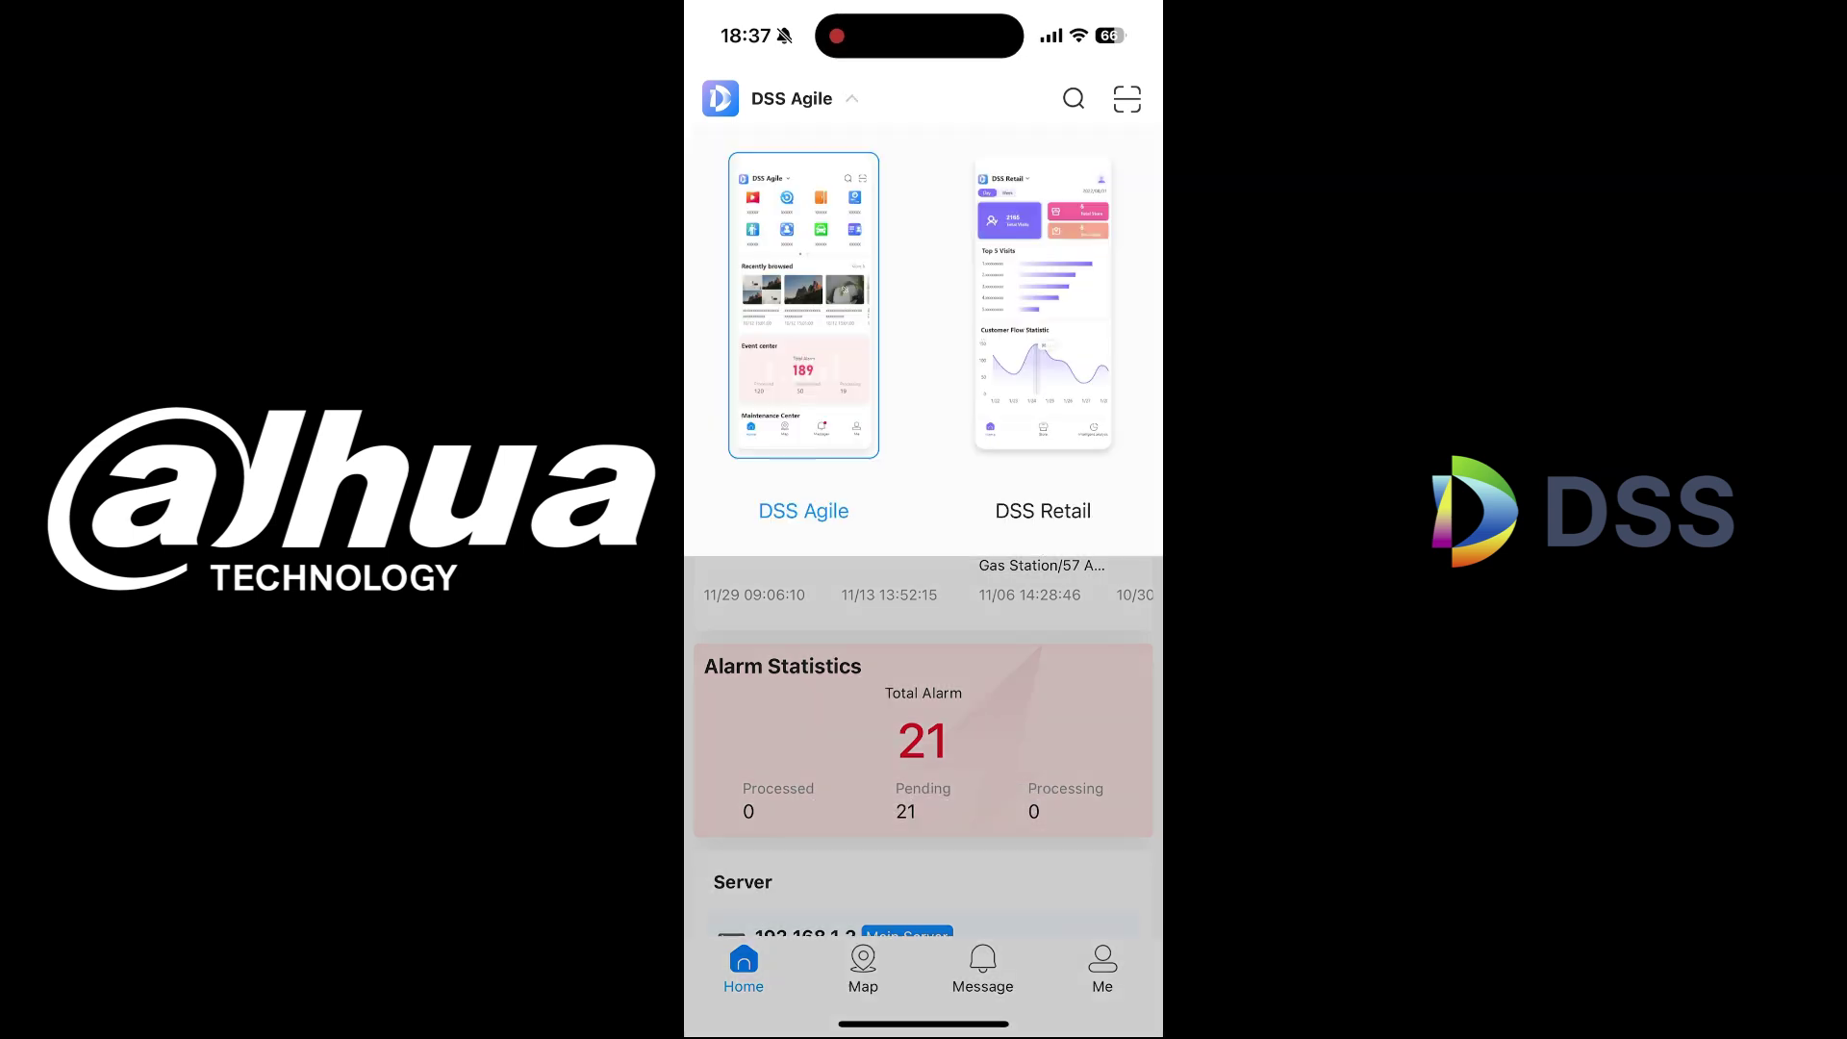
pyautogui.click(1043, 308)
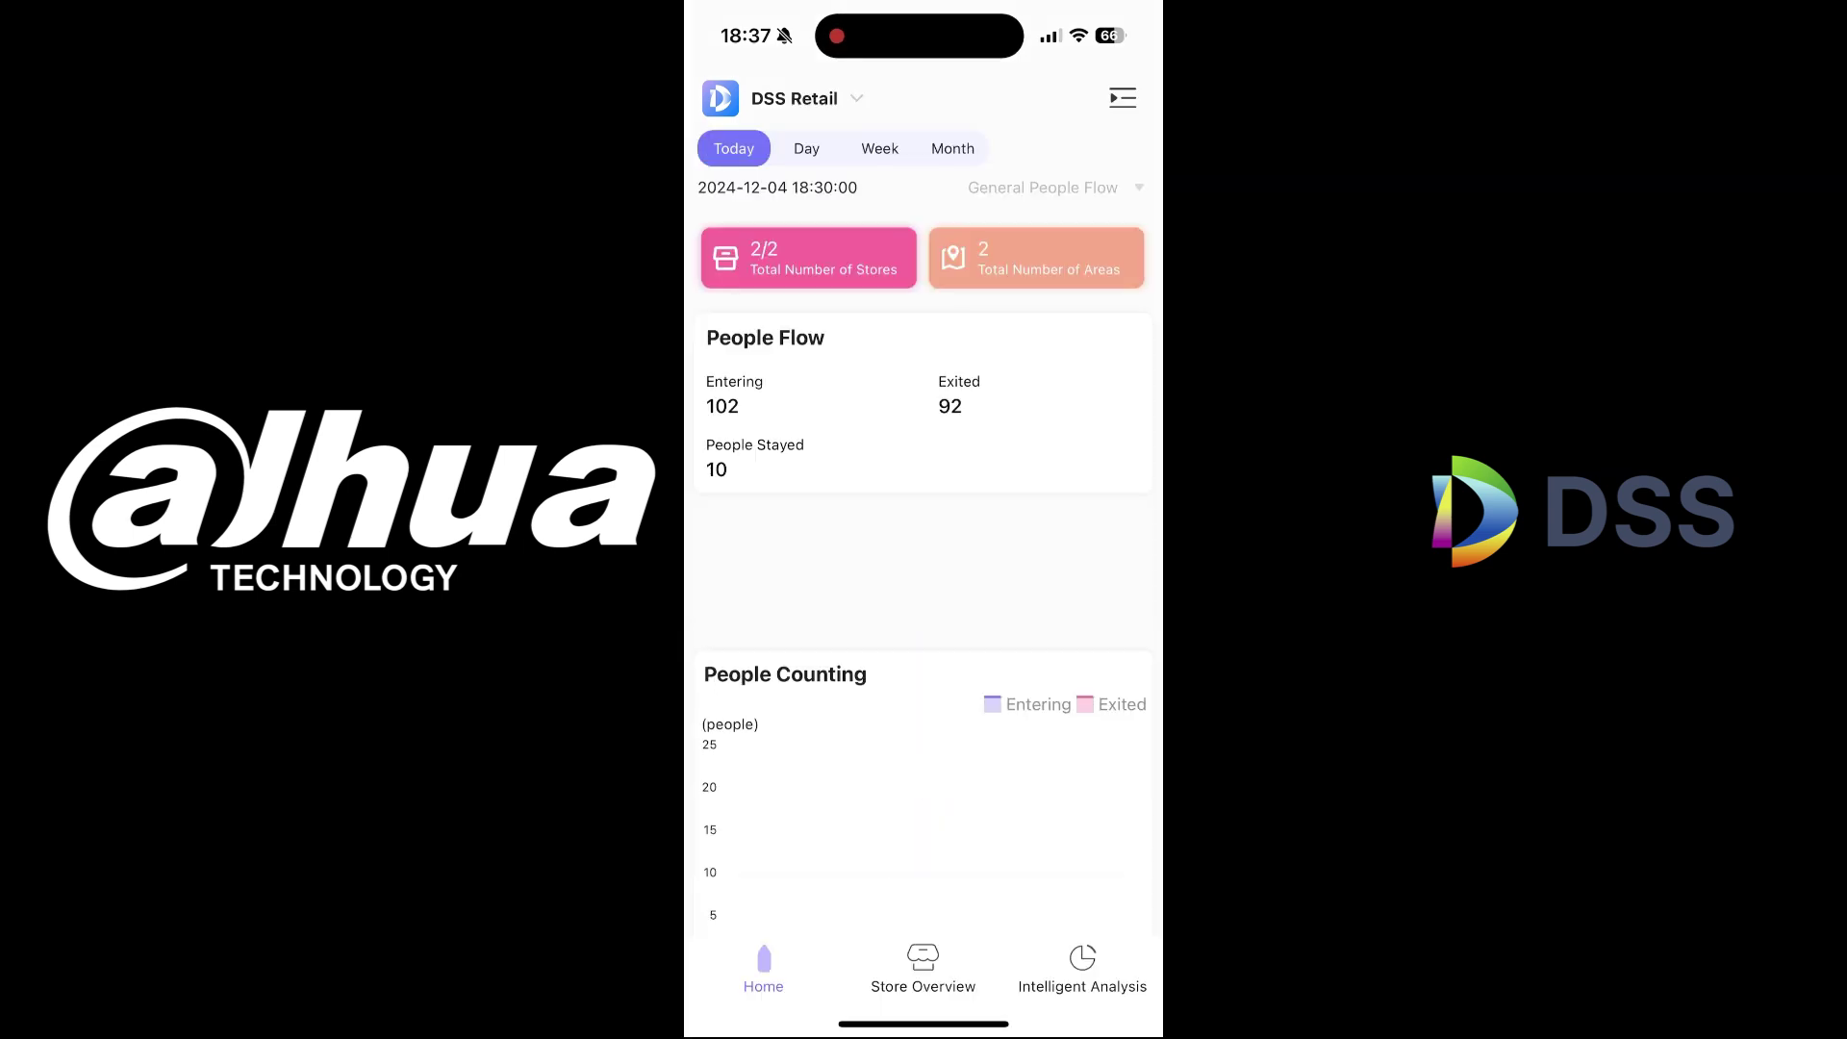